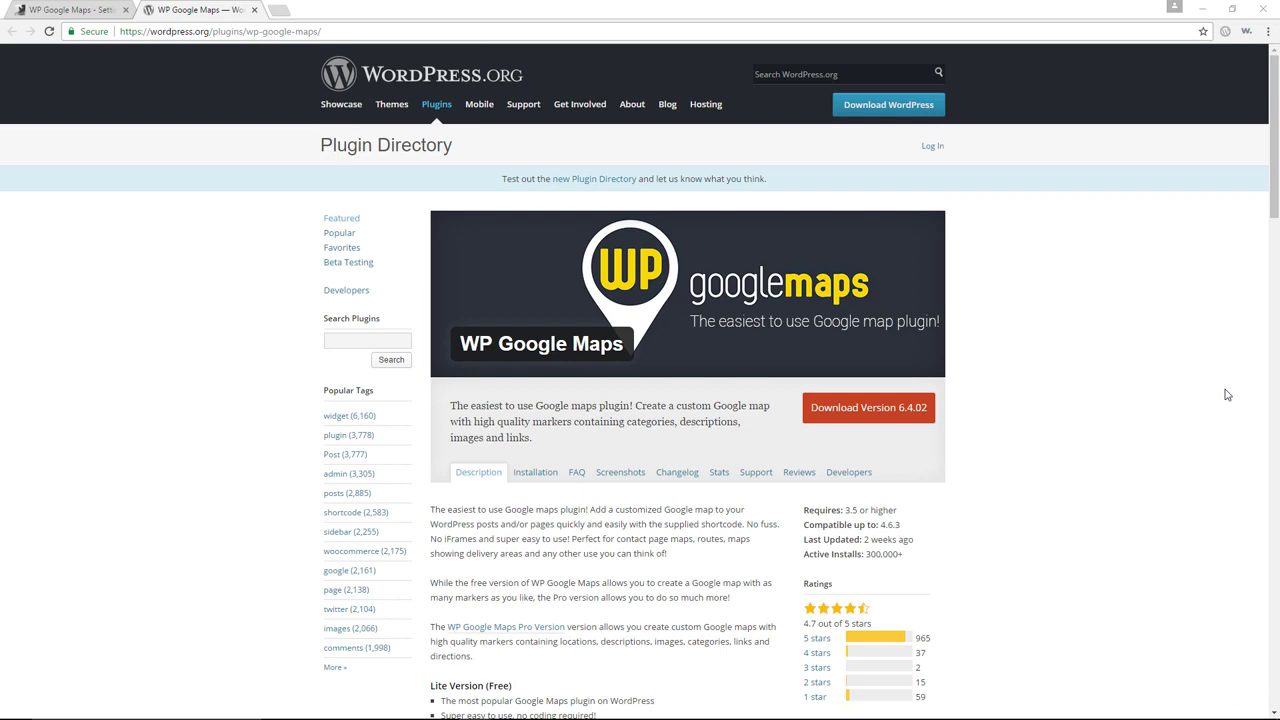
Look over the WP Google Maps plugin page, including its description, ratings and authors
{"action": "scroll", "coordinate": [1120, 455], "scroll_direction": "down", "scroll_amount": 2}
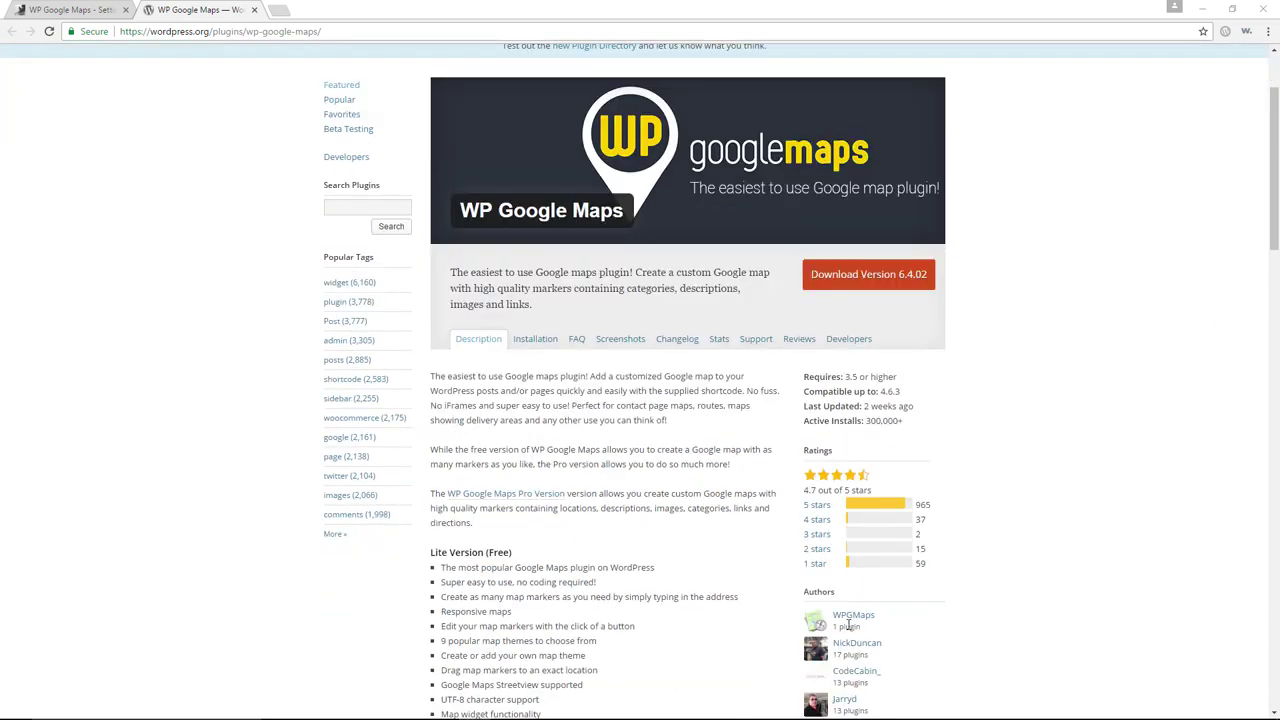
{"action": "scroll", "coordinate": [898, 642], "scroll_direction": "down", "scroll_amount": 1}
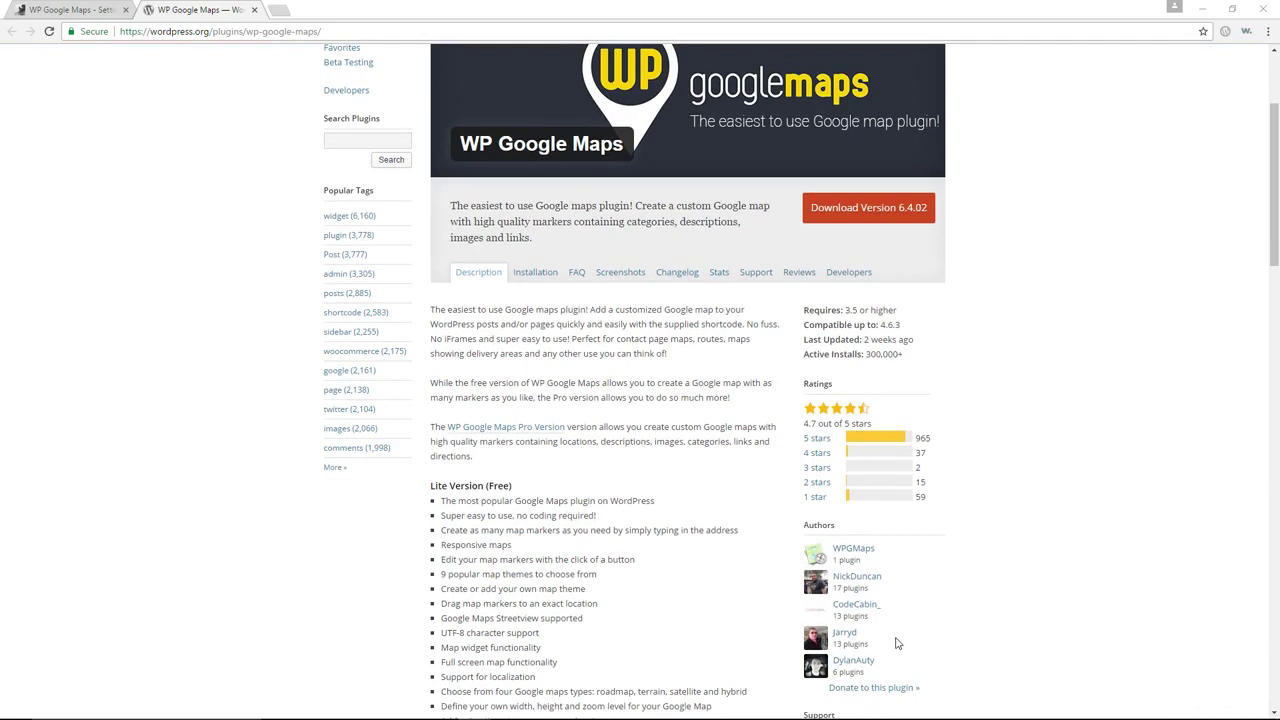
{"action": "scroll", "coordinate": [1060, 605], "scroll_direction": "up", "scroll_amount": 3}
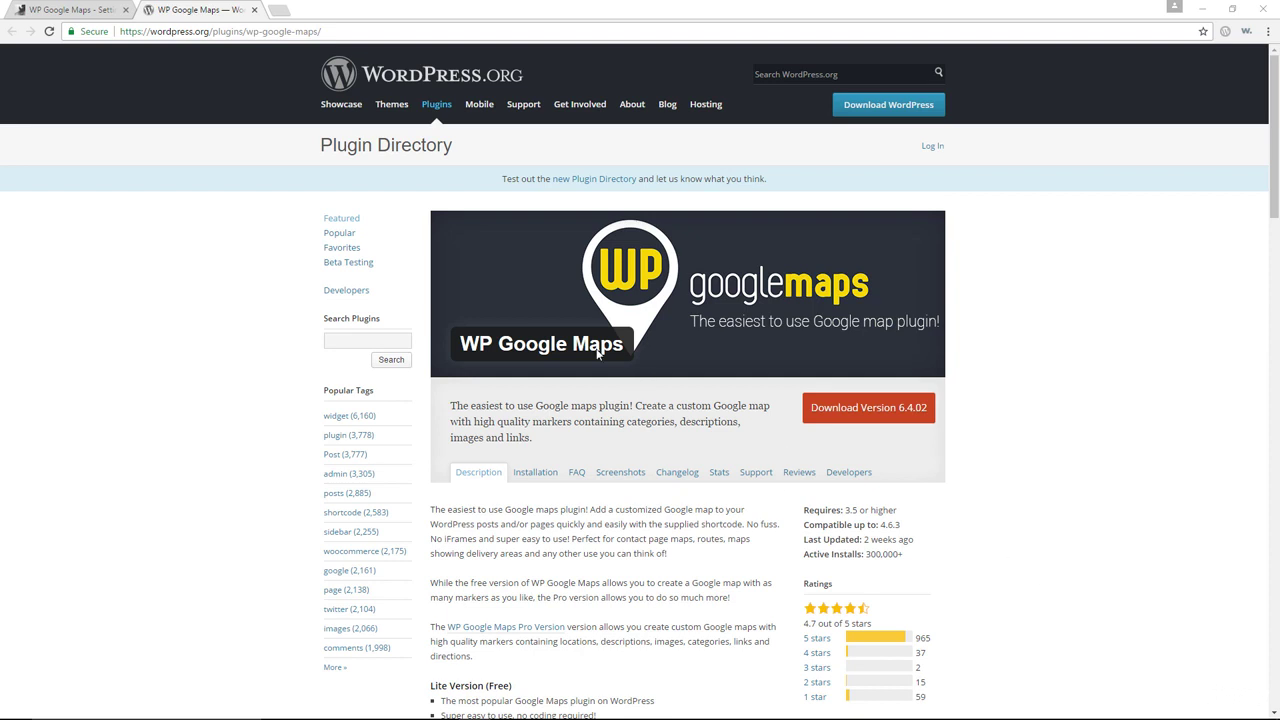
On the site's WP Google Map Settings page, paste the Google Maps API key into its field and save it
{"action": "left_click", "coordinate": [85, 8]}
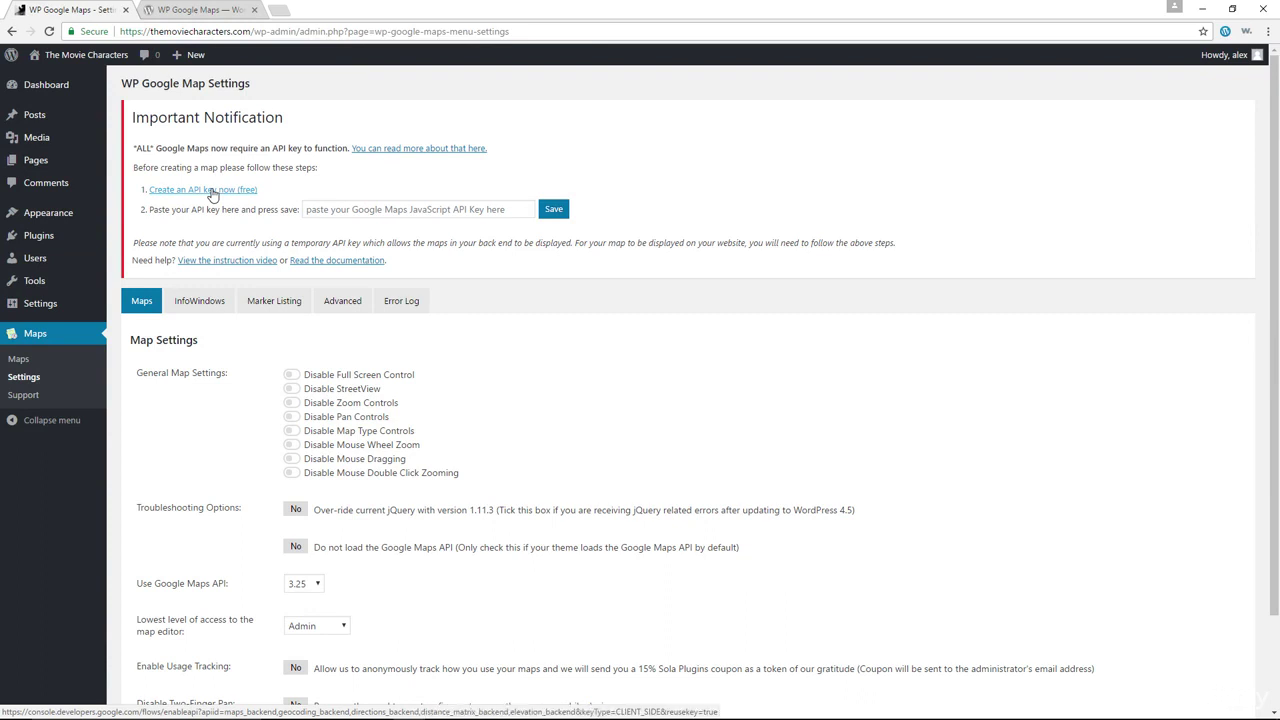
{"action": "left_click", "coordinate": [340, 209]}
{"action": "right_click", "coordinate": [340, 209]}
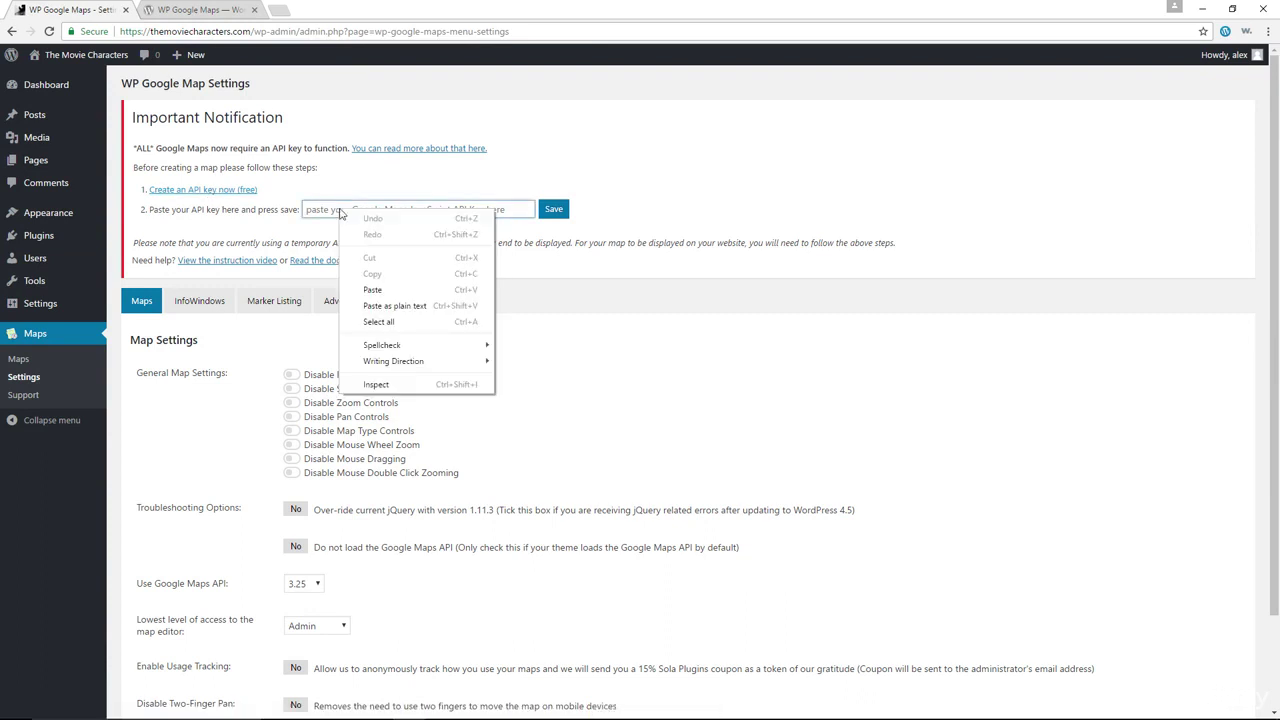
{"action": "left_click", "coordinate": [384, 287]}
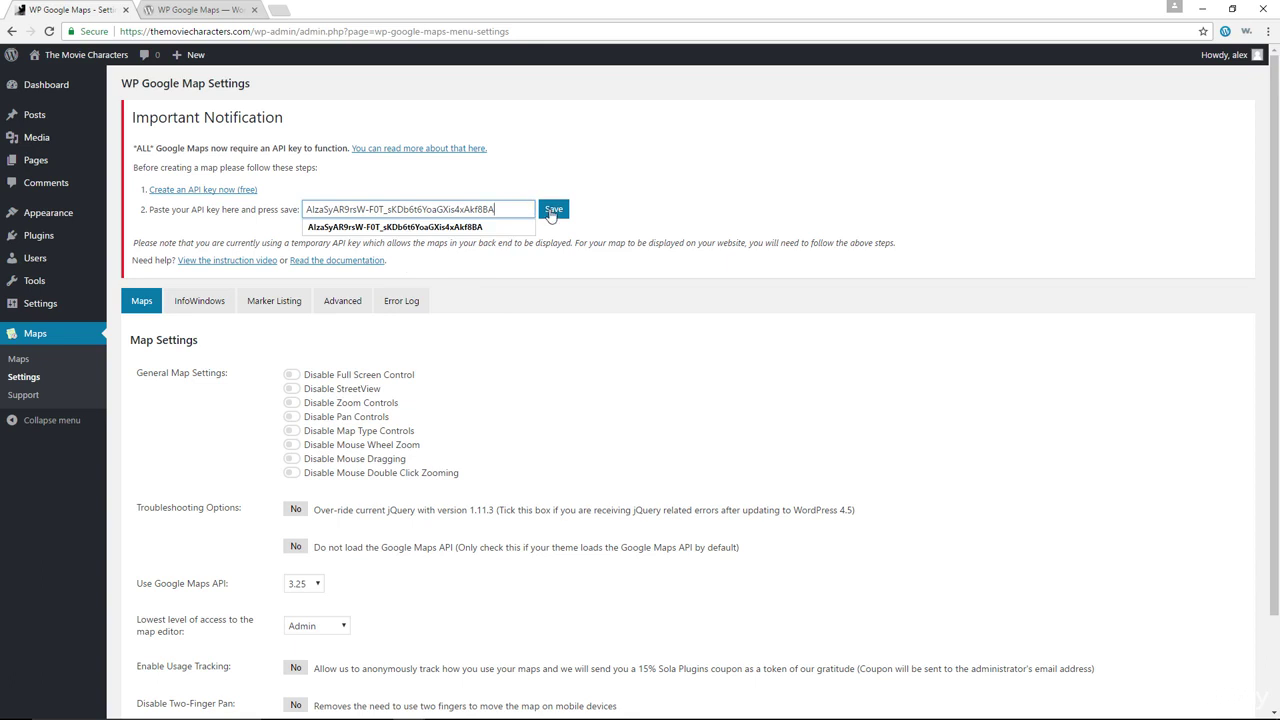
{"action": "left_click", "coordinate": [552, 211]}
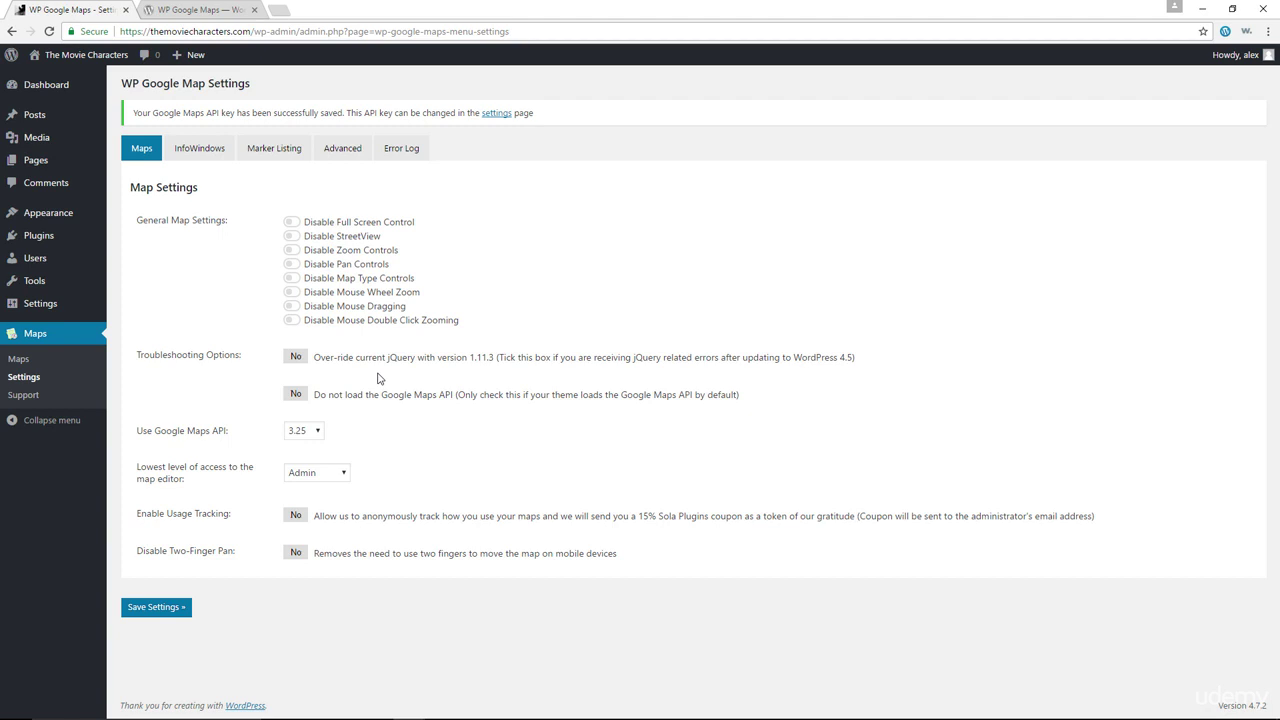
Review the troubleshooting, Google Maps API version, editor access level and usage tracking options, and save the map settings
{"action": "left_click", "coordinate": [296, 358]}
{"action": "left_click", "coordinate": [297, 358]}
{"action": "left_click", "coordinate": [297, 396]}
{"action": "left_click", "coordinate": [297, 397]}
{"action": "left_click", "coordinate": [317, 431]}
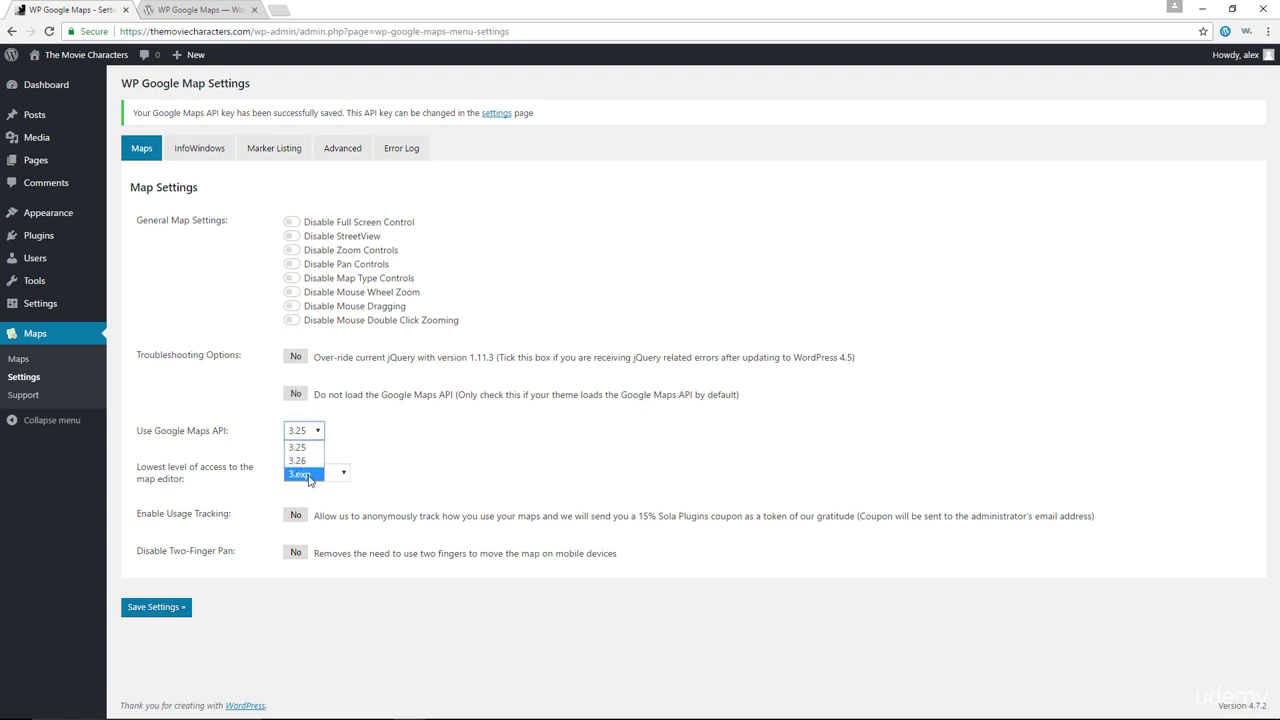
{"action": "left_click", "coordinate": [455, 478]}
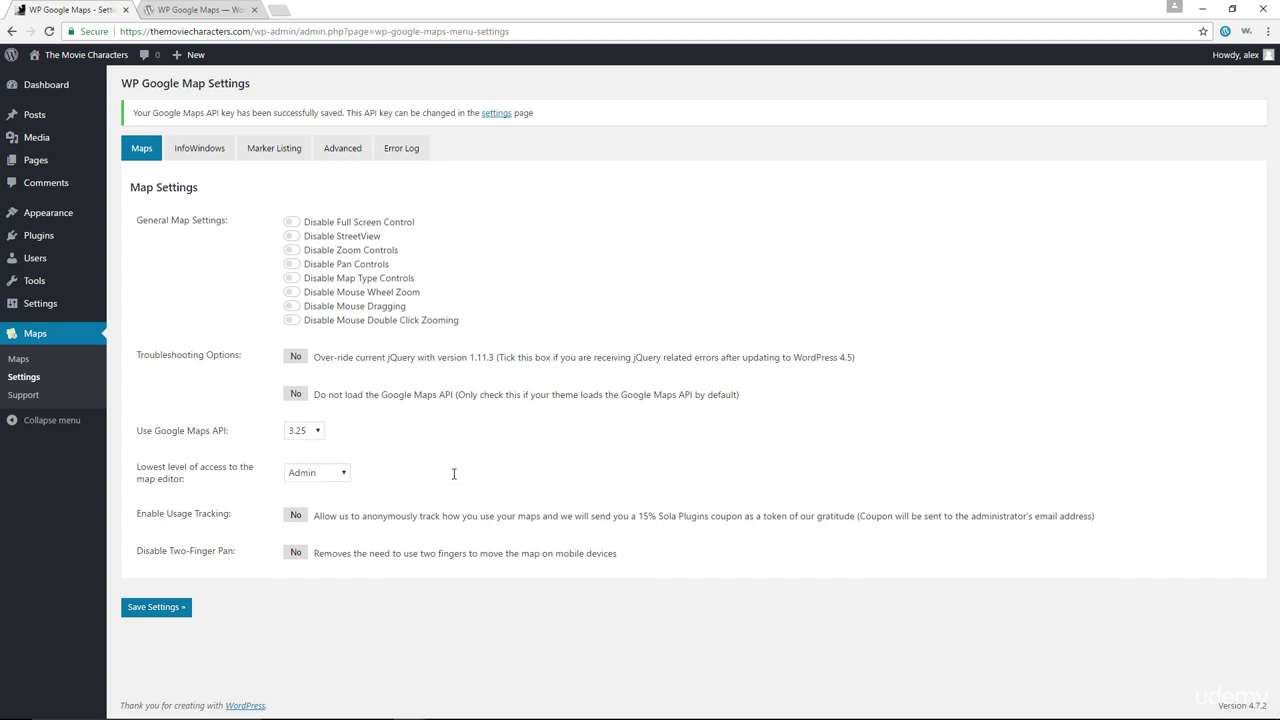
{"action": "left_click", "coordinate": [330, 479]}
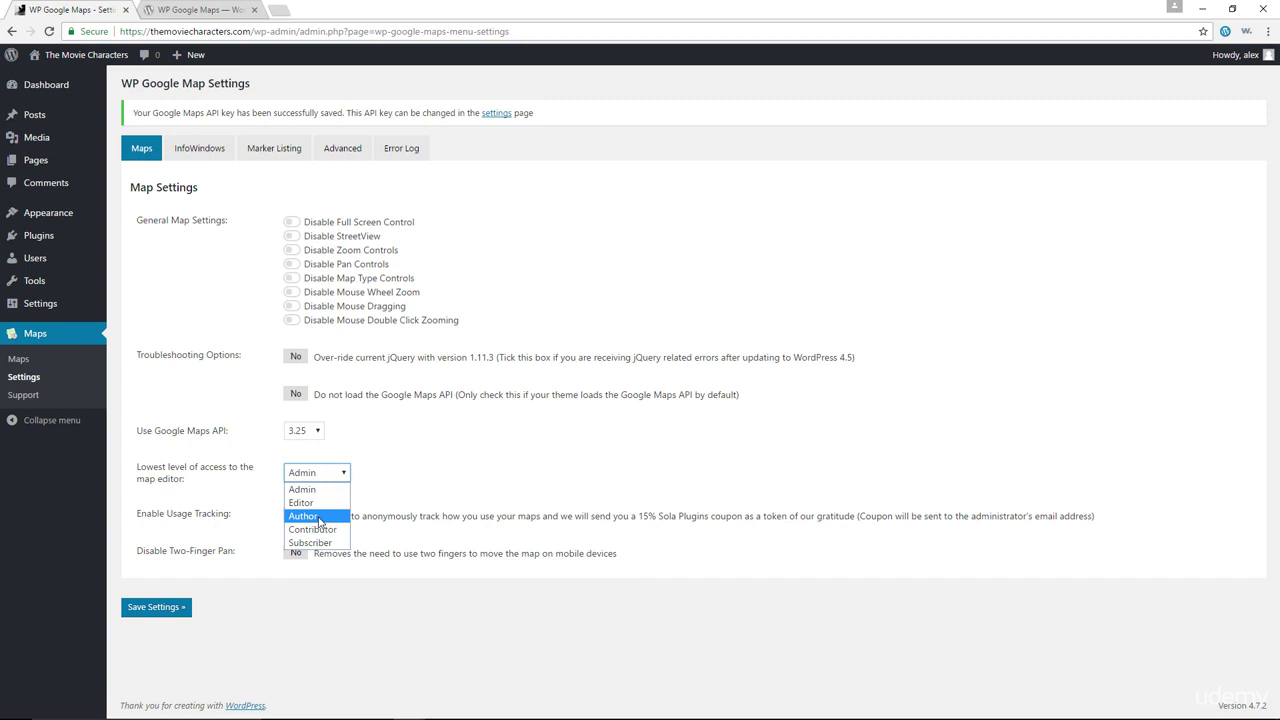
{"action": "left_click", "coordinate": [377, 487]}
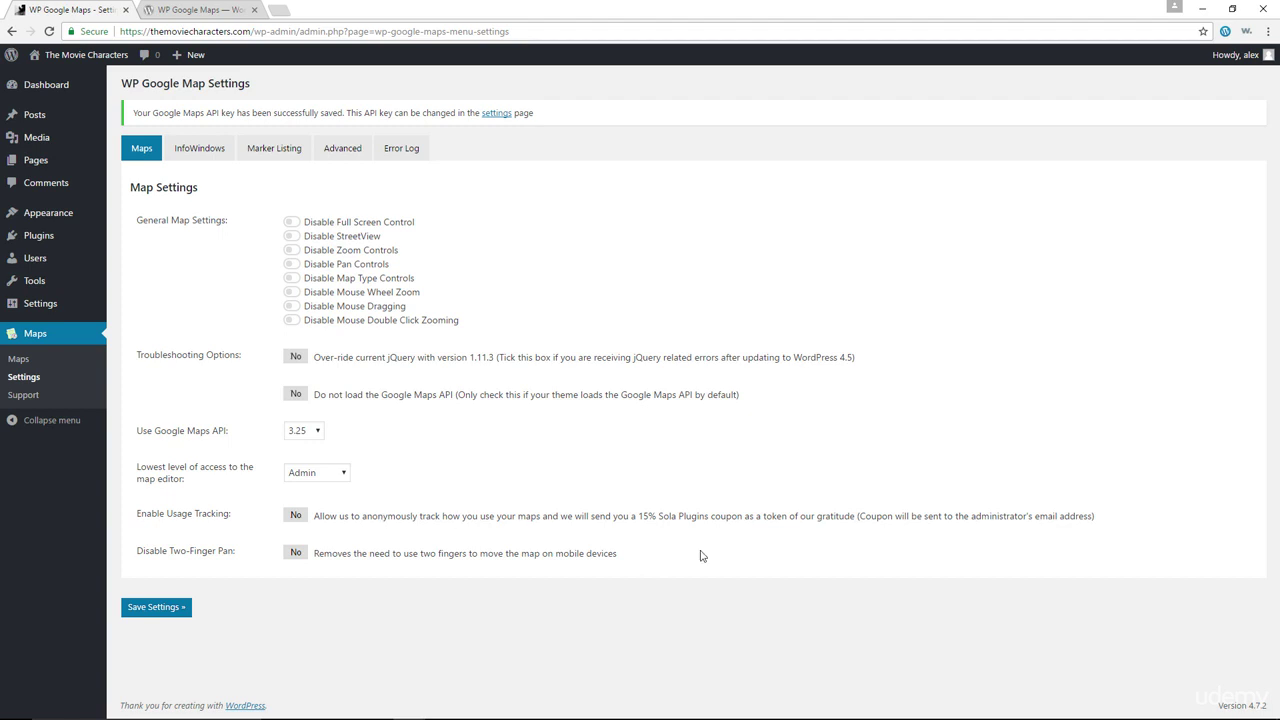
{"action": "left_click_drag", "start_coordinate": [637, 516], "coordinate": [716, 516]}
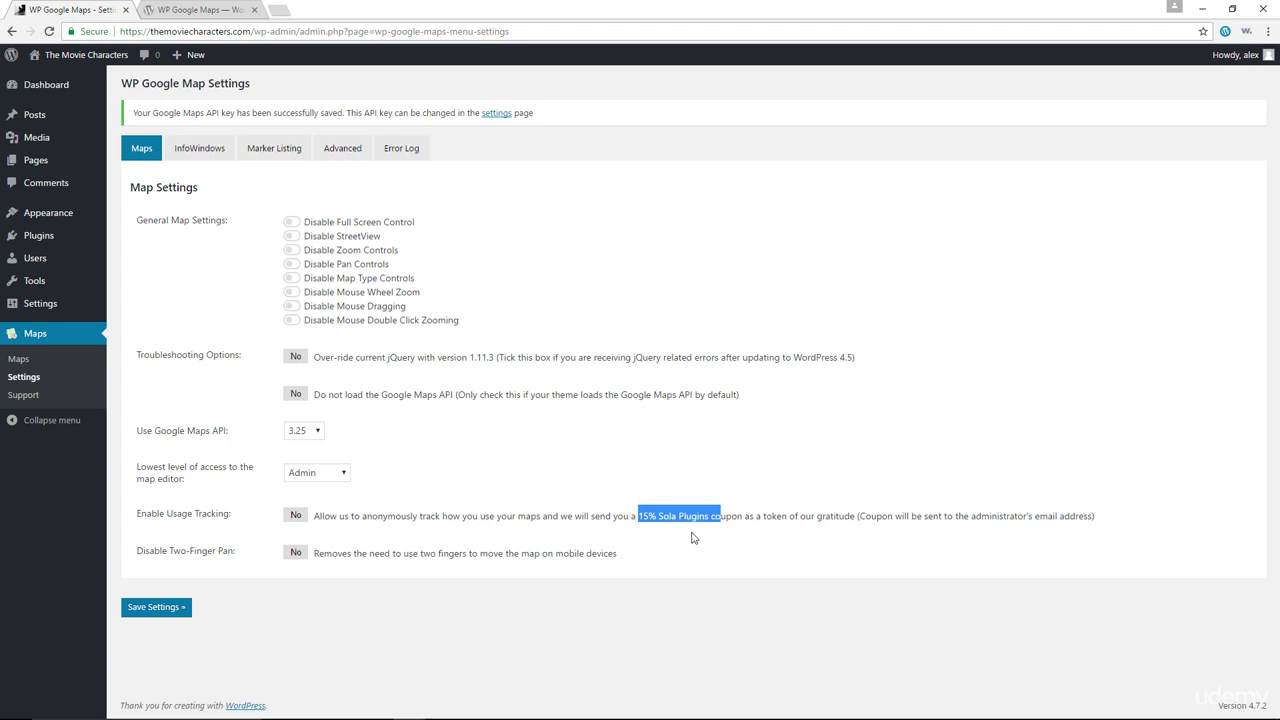
{"action": "left_click", "coordinate": [719, 550]}
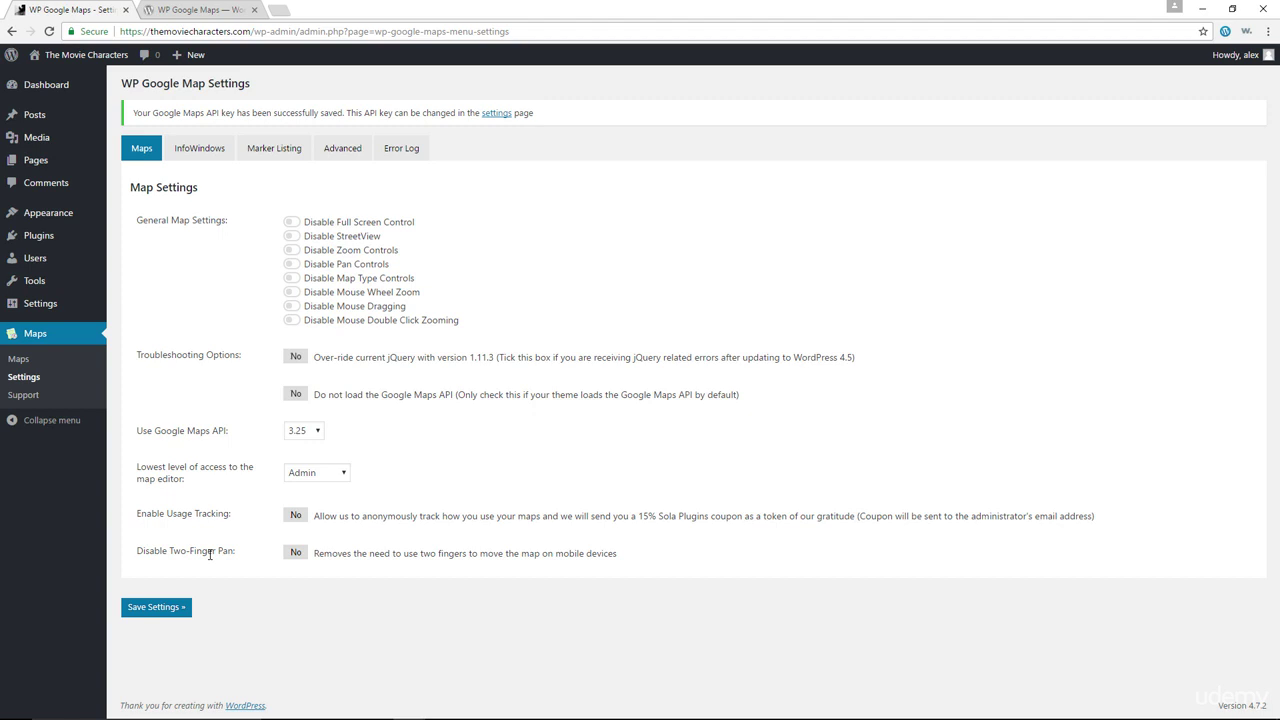
{"action": "left_click", "coordinate": [163, 610]}
Review the InfoWindows, Marker Listing, Advanced and Error Log sections of the plugin settings, and save the settings
{"action": "left_click", "coordinate": [202, 149]}
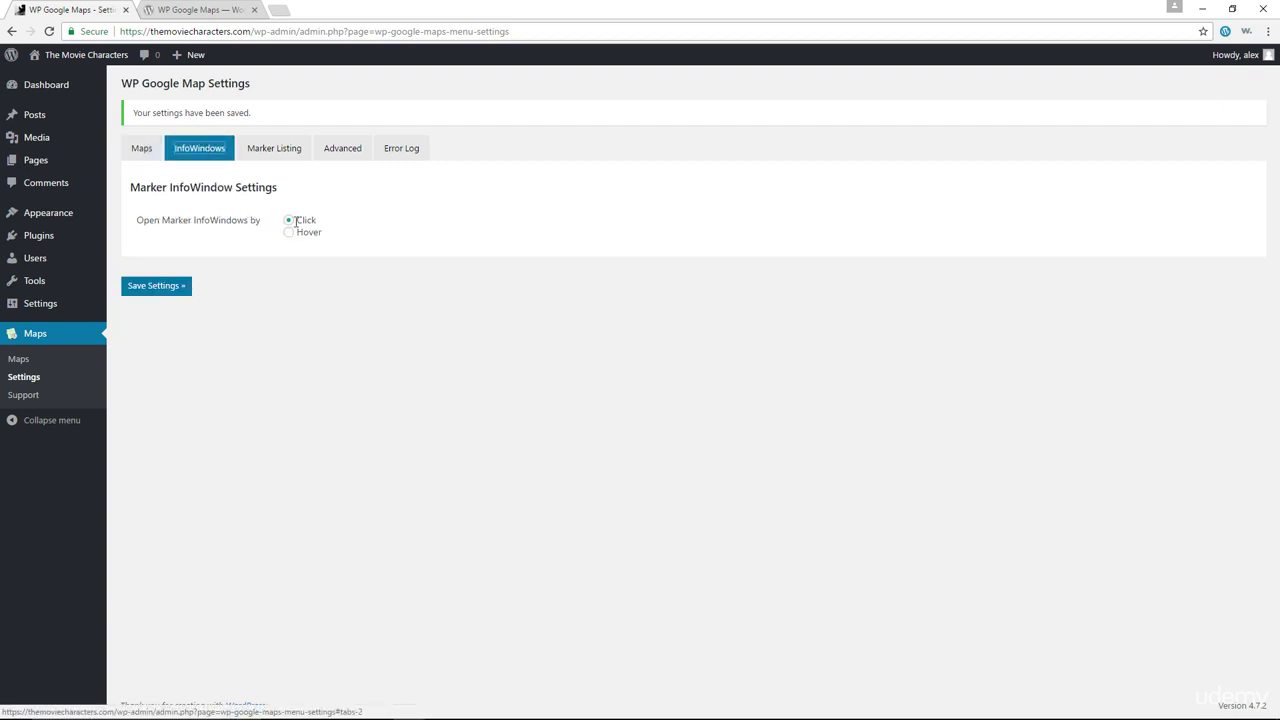
{"action": "left_click", "coordinate": [296, 158]}
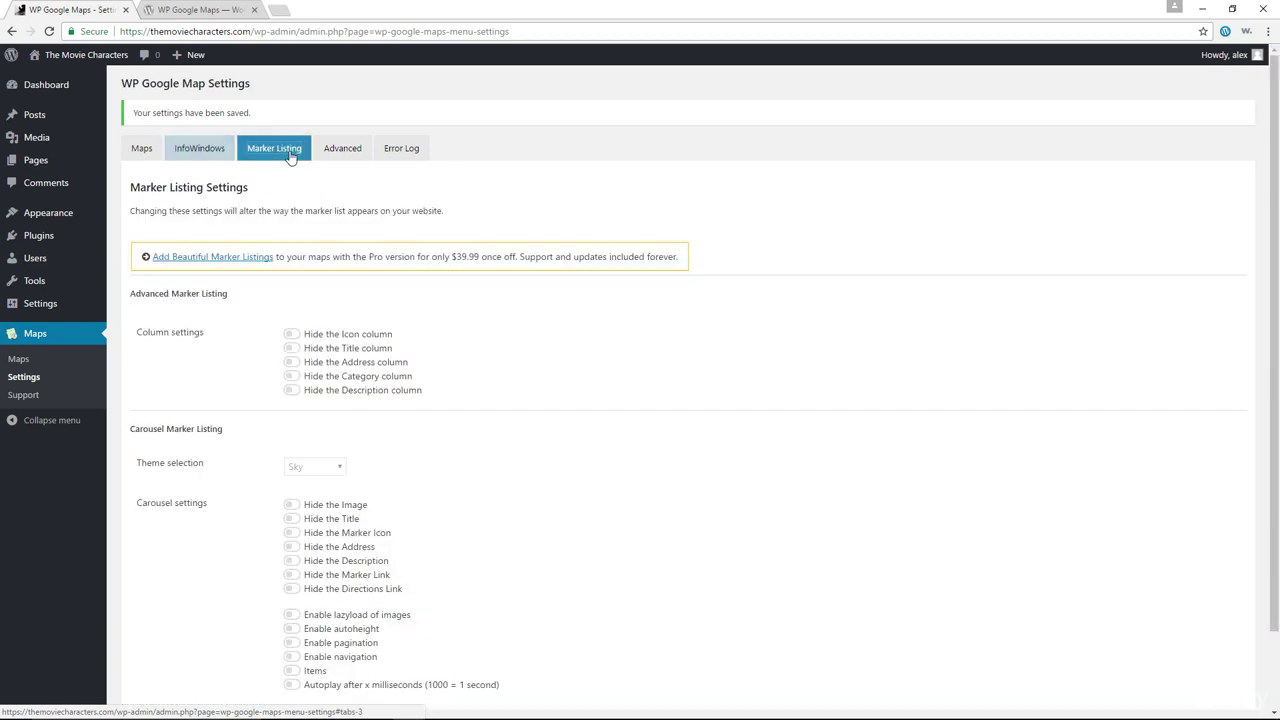
{"action": "scroll", "coordinate": [530, 312], "scroll_direction": "down", "scroll_amount": 3}
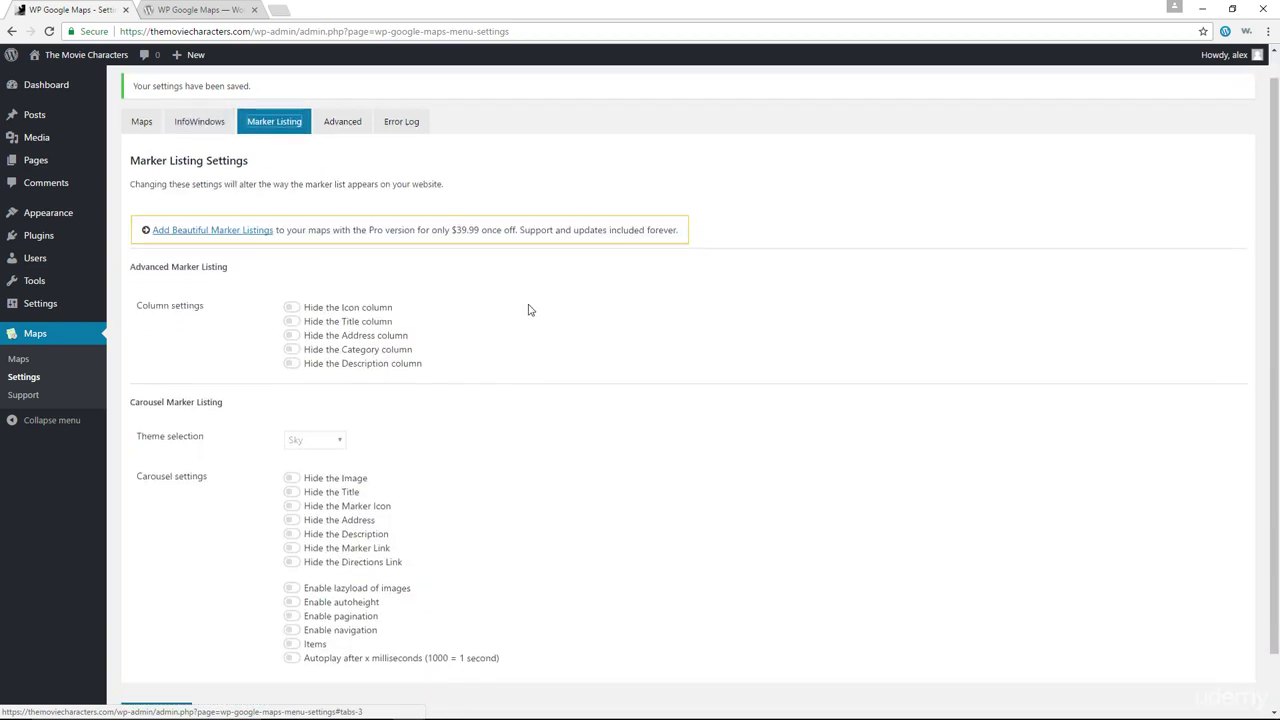
{"action": "scroll", "coordinate": [355, 305], "scroll_direction": "up", "scroll_amount": 3}
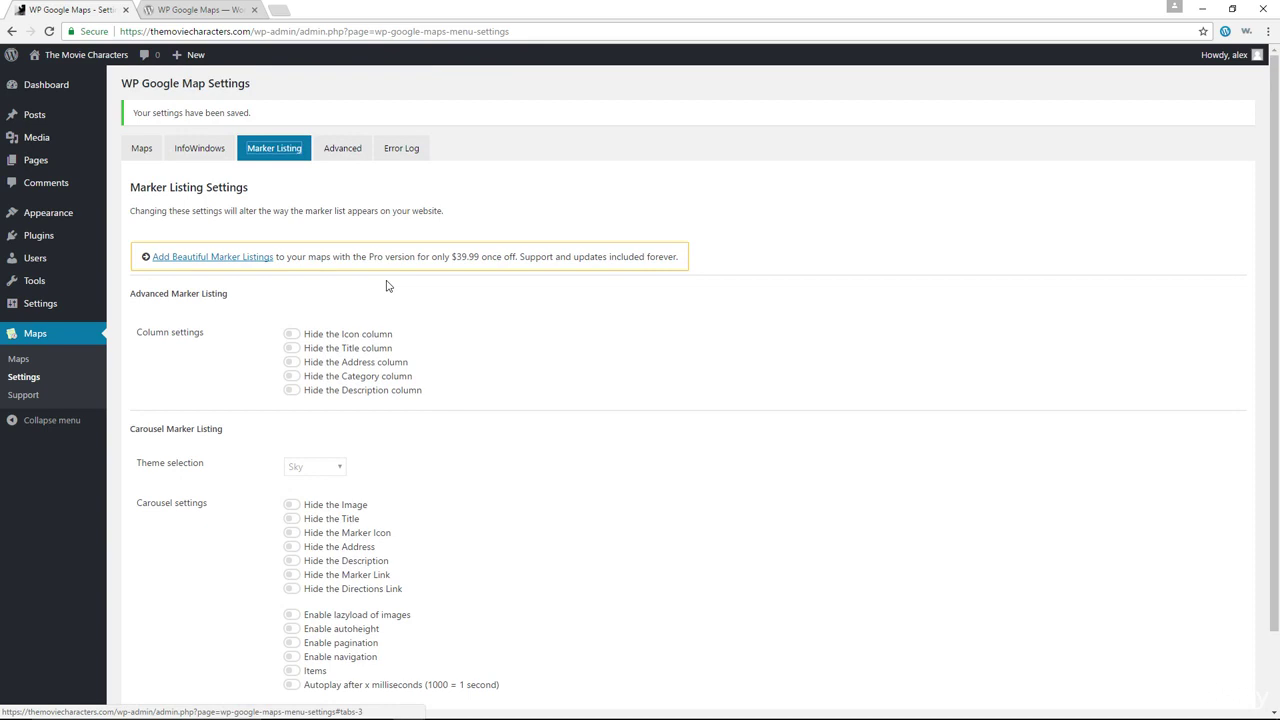
{"action": "left_click", "coordinate": [350, 152]}
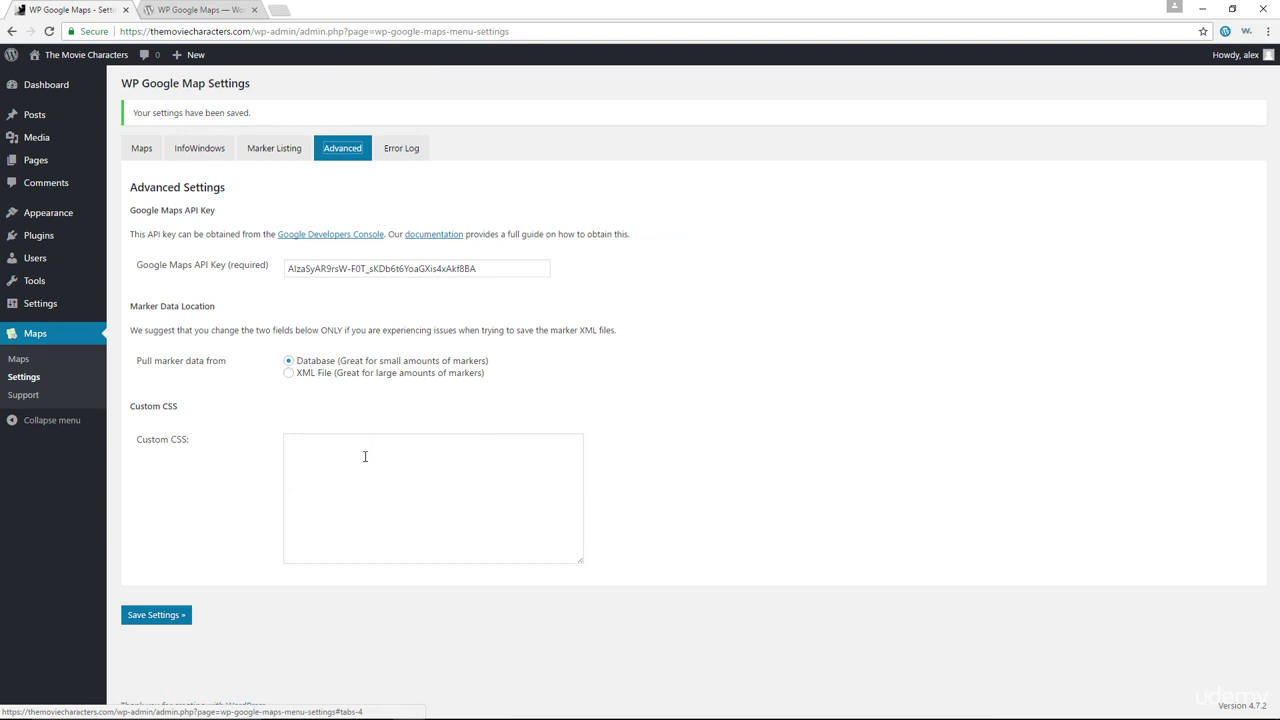
{"action": "left_click", "coordinate": [406, 151]}
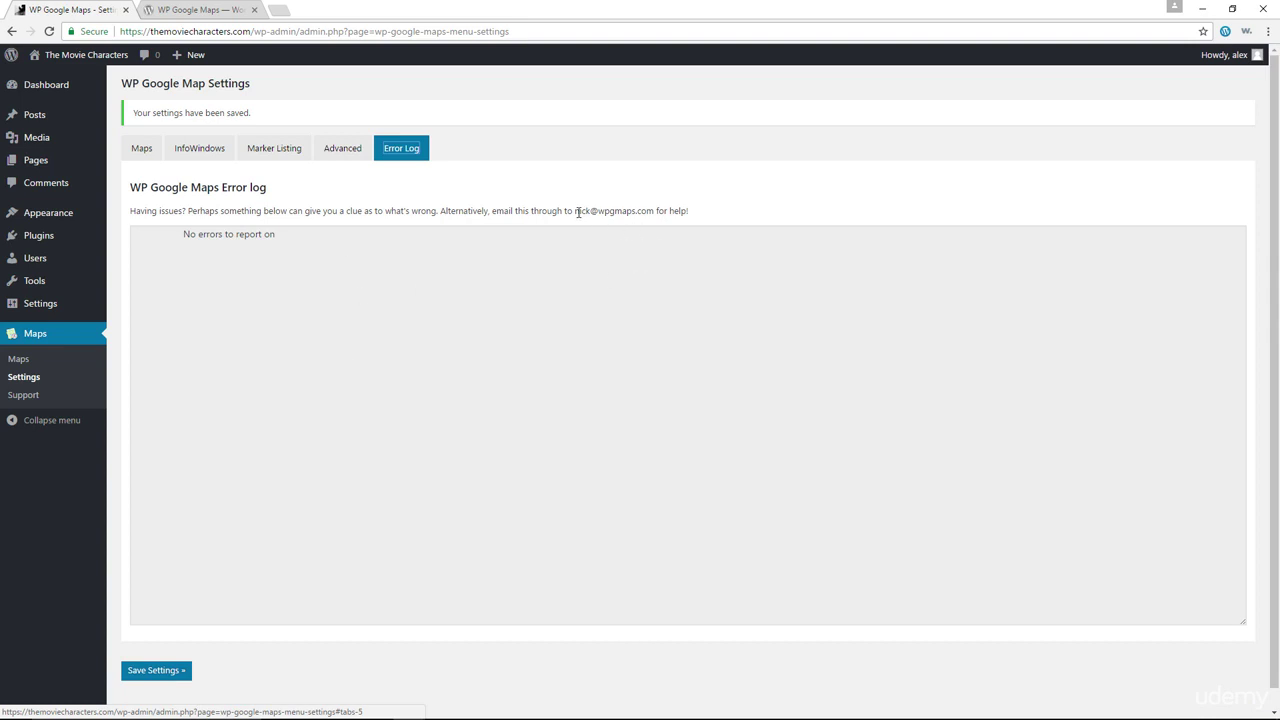
{"action": "left_click_drag", "start_coordinate": [576, 211], "coordinate": [609, 211]}
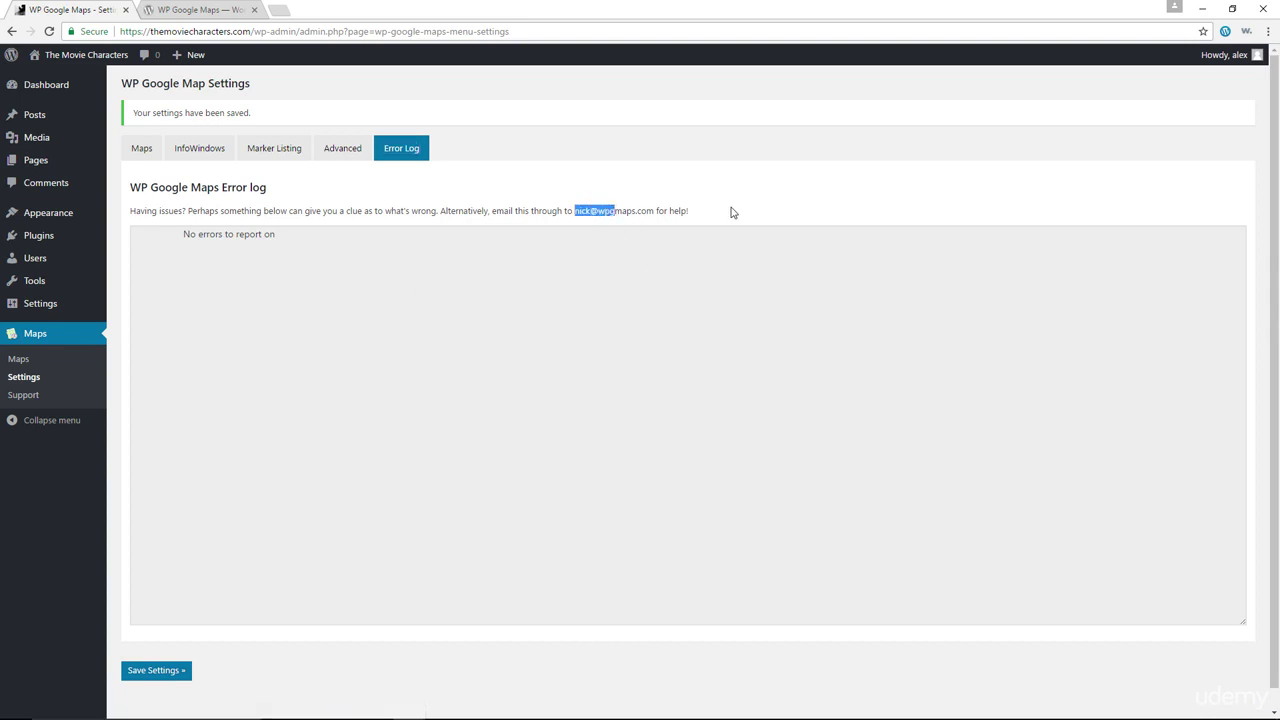
{"action": "left_click", "coordinate": [616, 210]}
{"action": "left_click", "coordinate": [156, 674]}
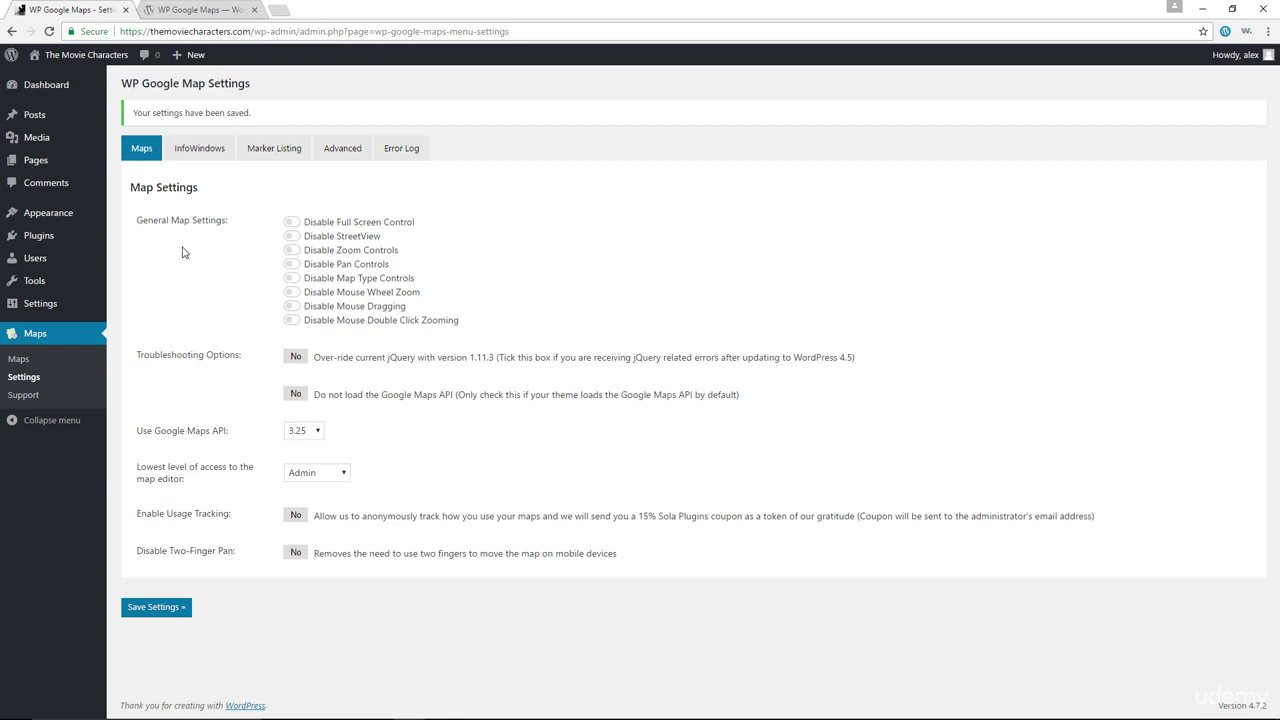
Open My first map for editing and raise its zoom level slightly so the preview focuses on North America
{"action": "left_click", "coordinate": [26, 365]}
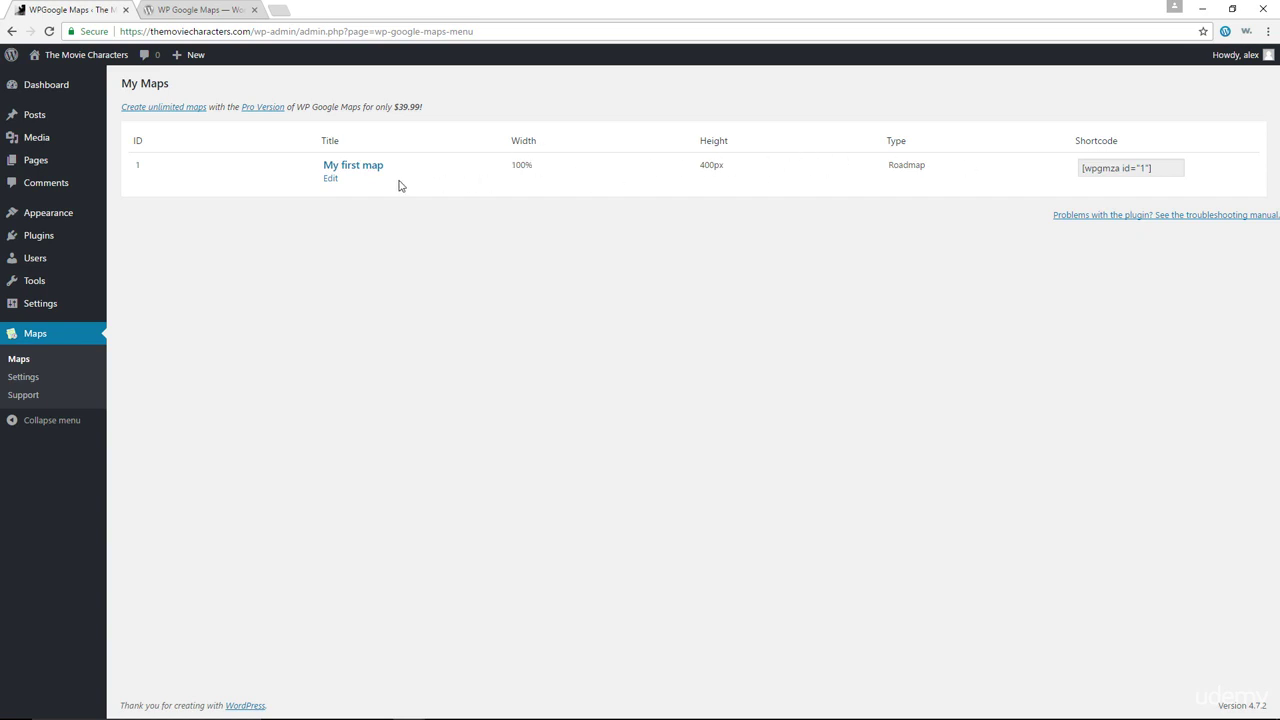
{"action": "left_click", "coordinate": [330, 179]}
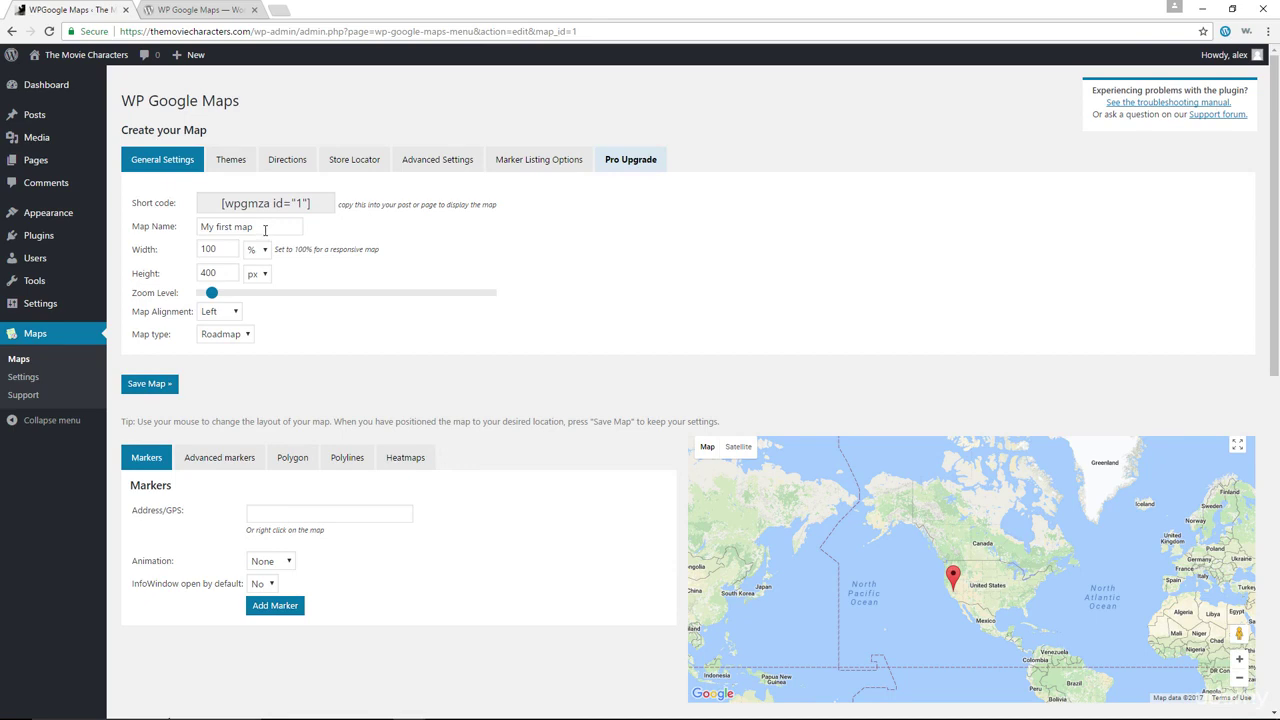
{"action": "left_click_drag", "start_coordinate": [265, 230], "coordinate": [213, 228]}
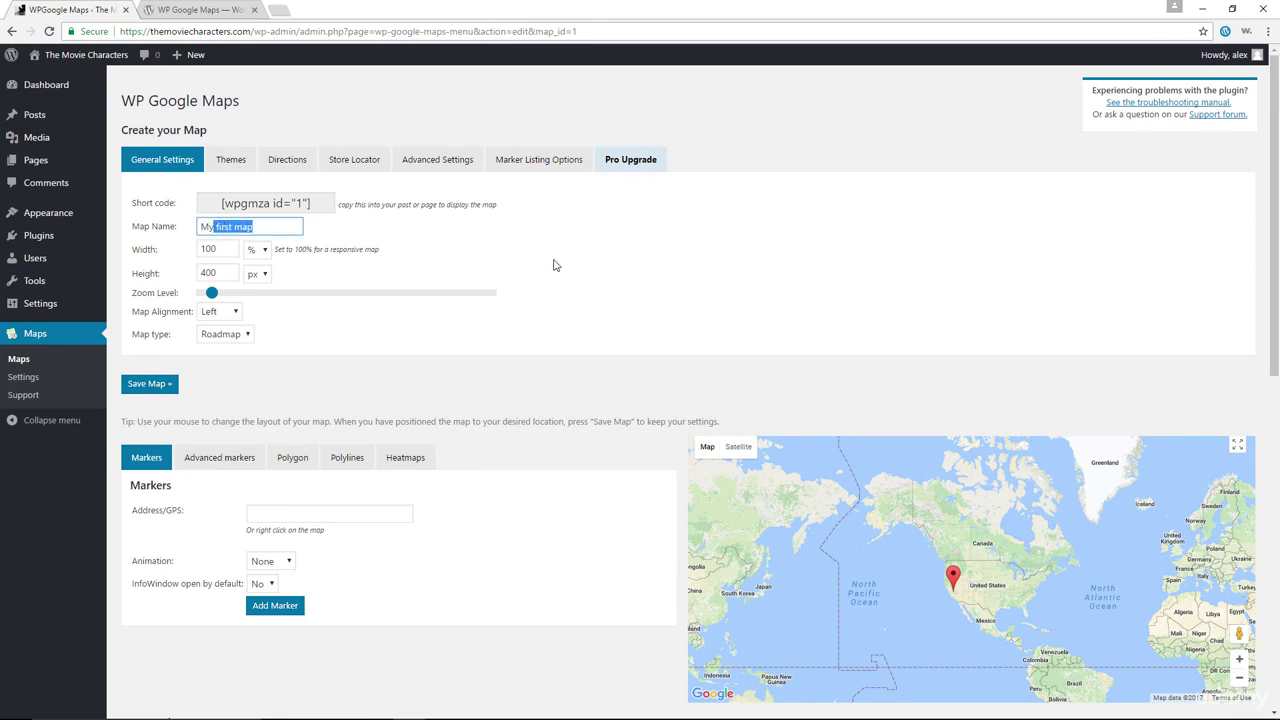
{"action": "left_click", "coordinate": [512, 249]}
{"action": "mouse_move", "coordinate": [213, 297]}
{"action": "left_mouse_down"}
{"action": "mouse_move", "coordinate": [272, 297]}
{"action": "mouse_move", "coordinate": [229, 298]}
{"action": "left_mouse_up"}
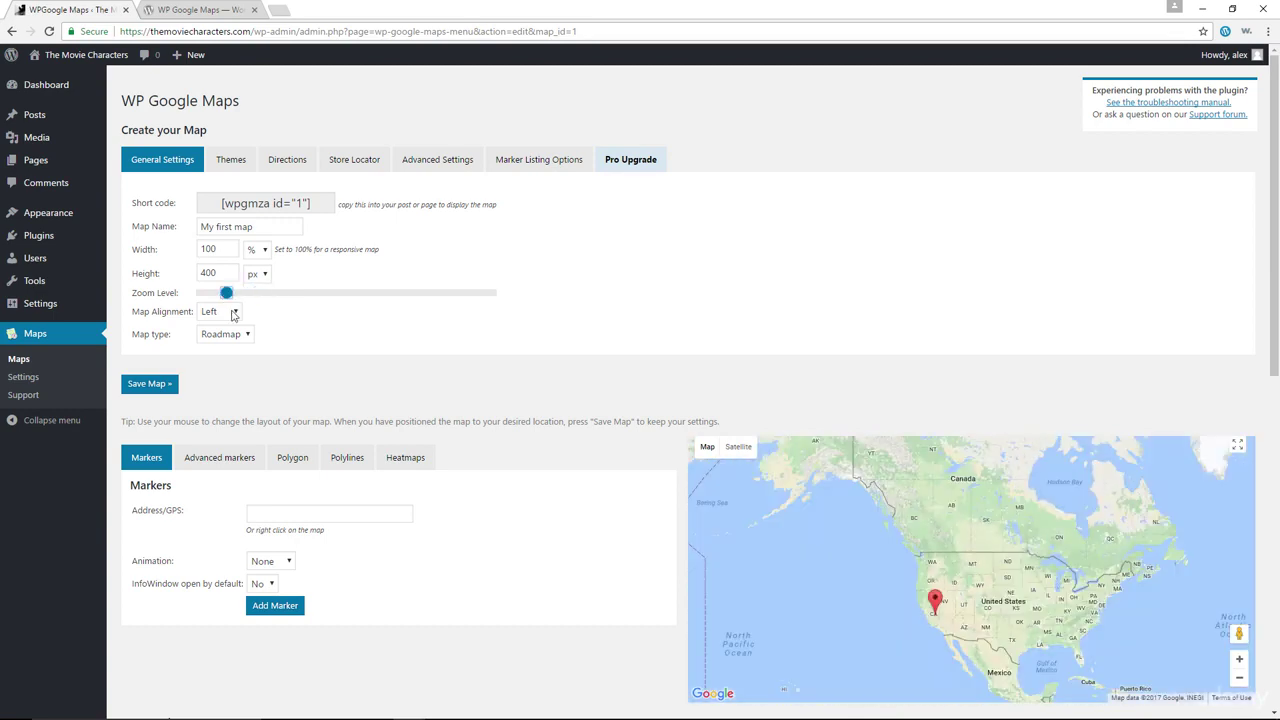
{"action": "left_click", "coordinate": [234, 312]}
{"action": "left_click", "coordinate": [317, 331]}
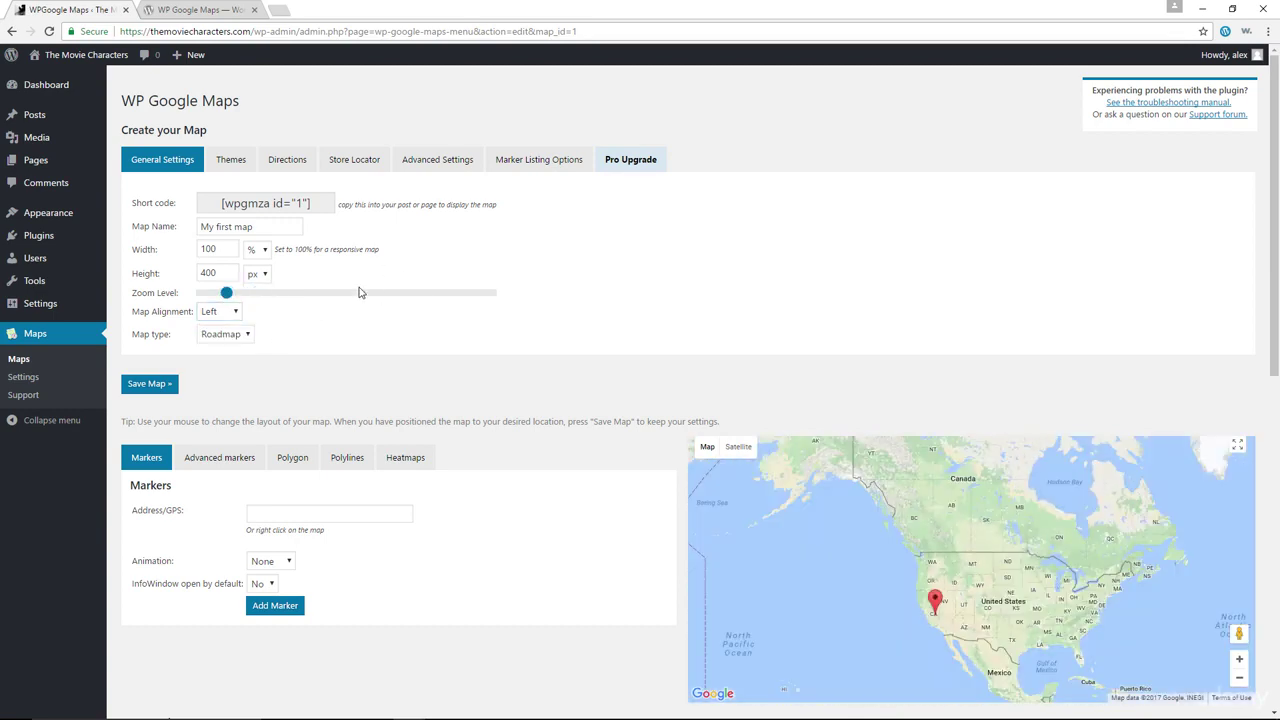
Try the Hybrid map type in the map preview and set the type back to Roadmap
{"action": "left_click", "coordinate": [250, 334]}
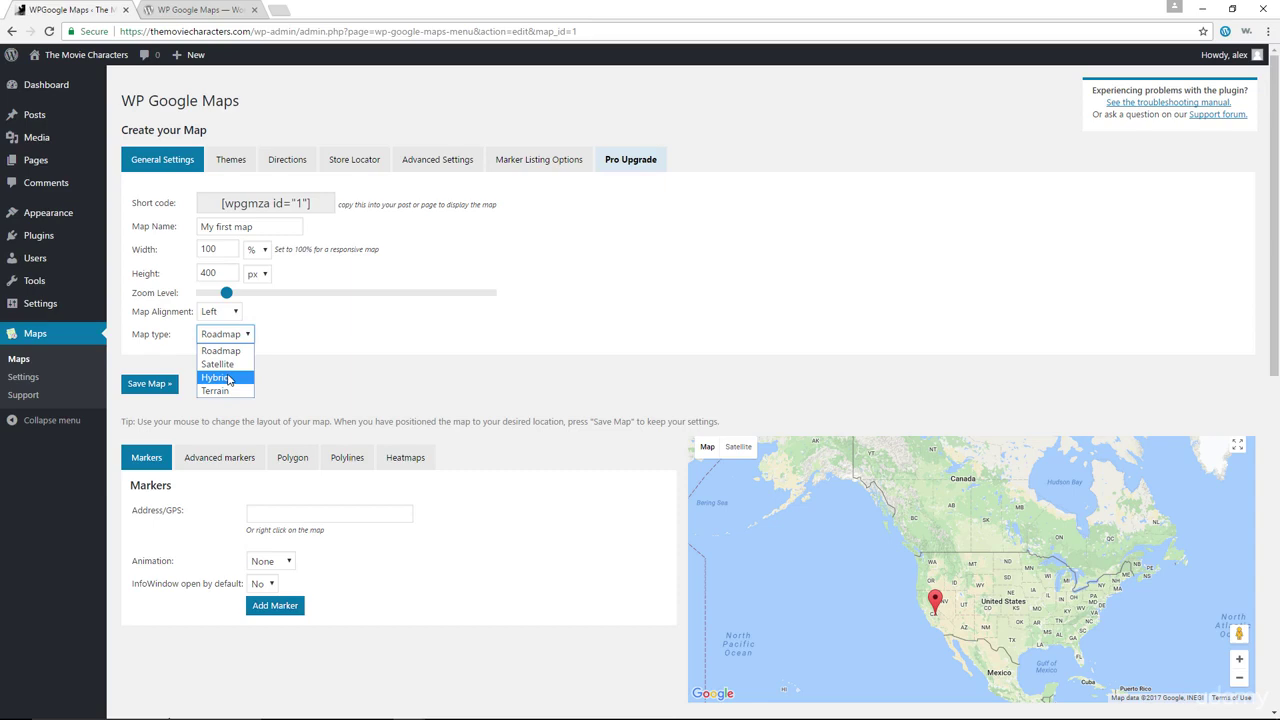
{"action": "left_click", "coordinate": [230, 377]}
{"action": "scroll", "coordinate": [1134, 488], "scroll_direction": "up", "scroll_amount": 1}
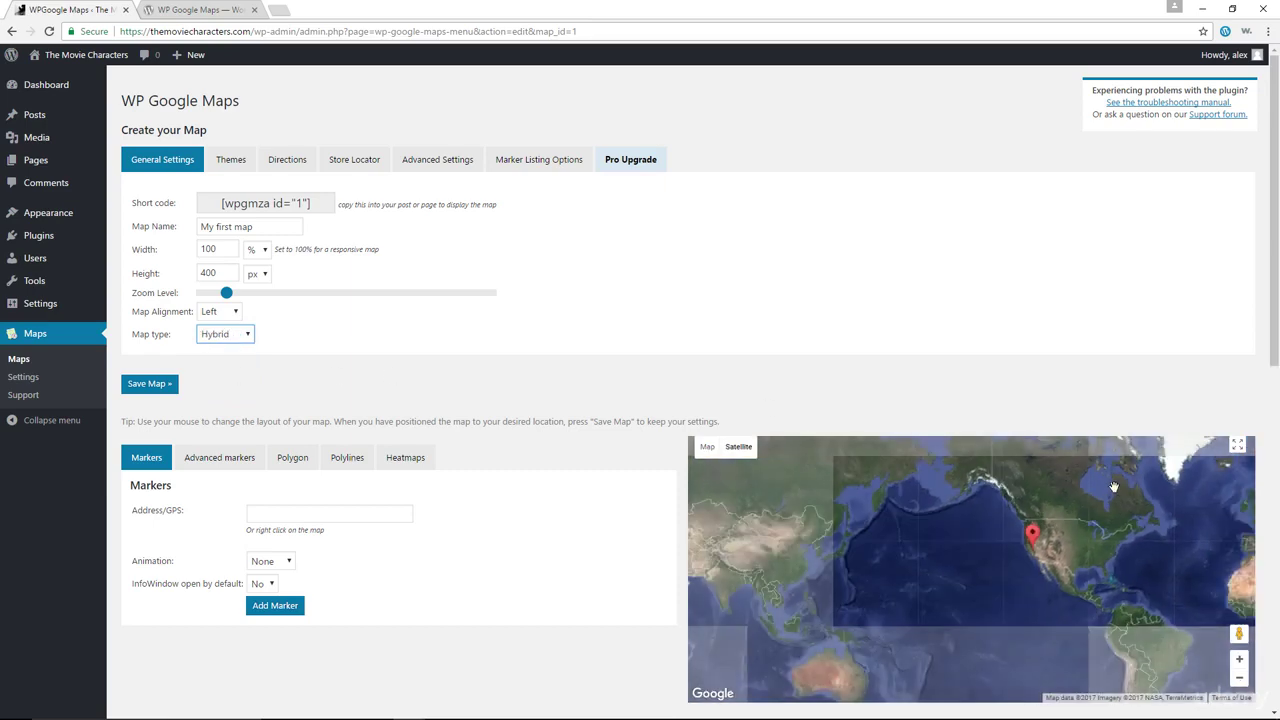
{"action": "scroll", "coordinate": [1088, 500], "scroll_direction": "up", "scroll_amount": 1}
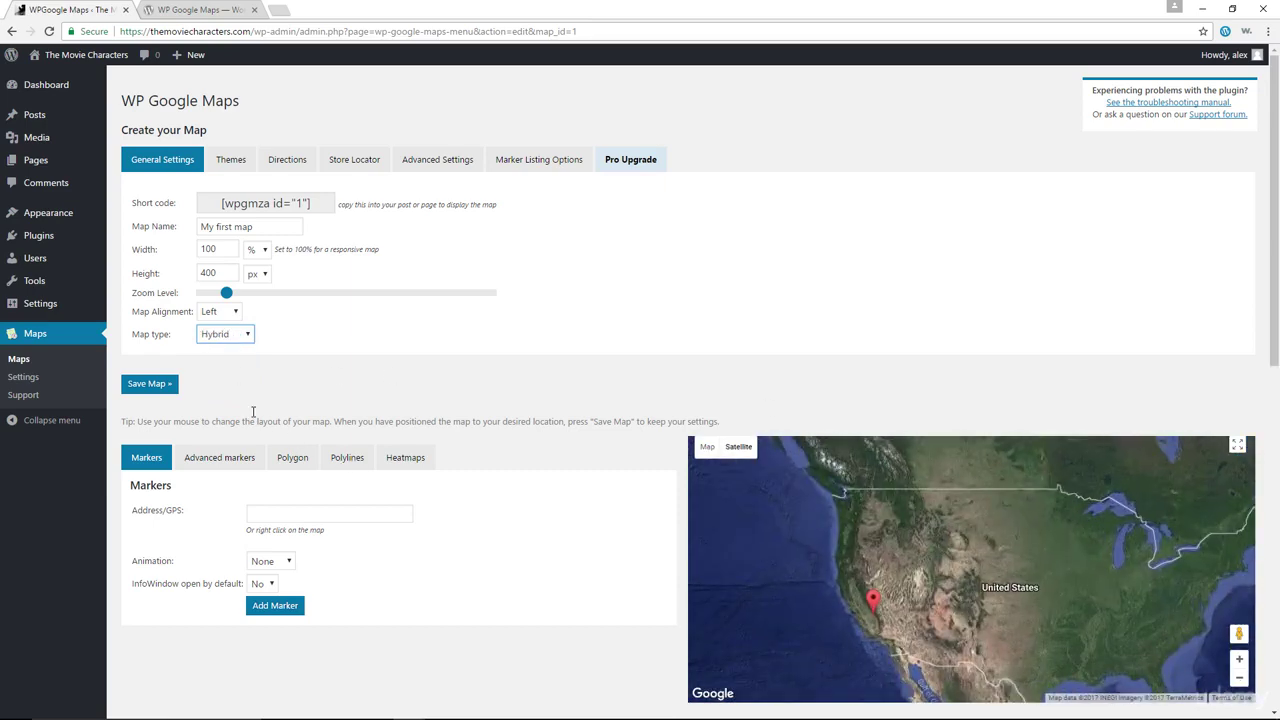
{"action": "left_click", "coordinate": [230, 336]}
{"action": "left_click", "coordinate": [230, 351]}
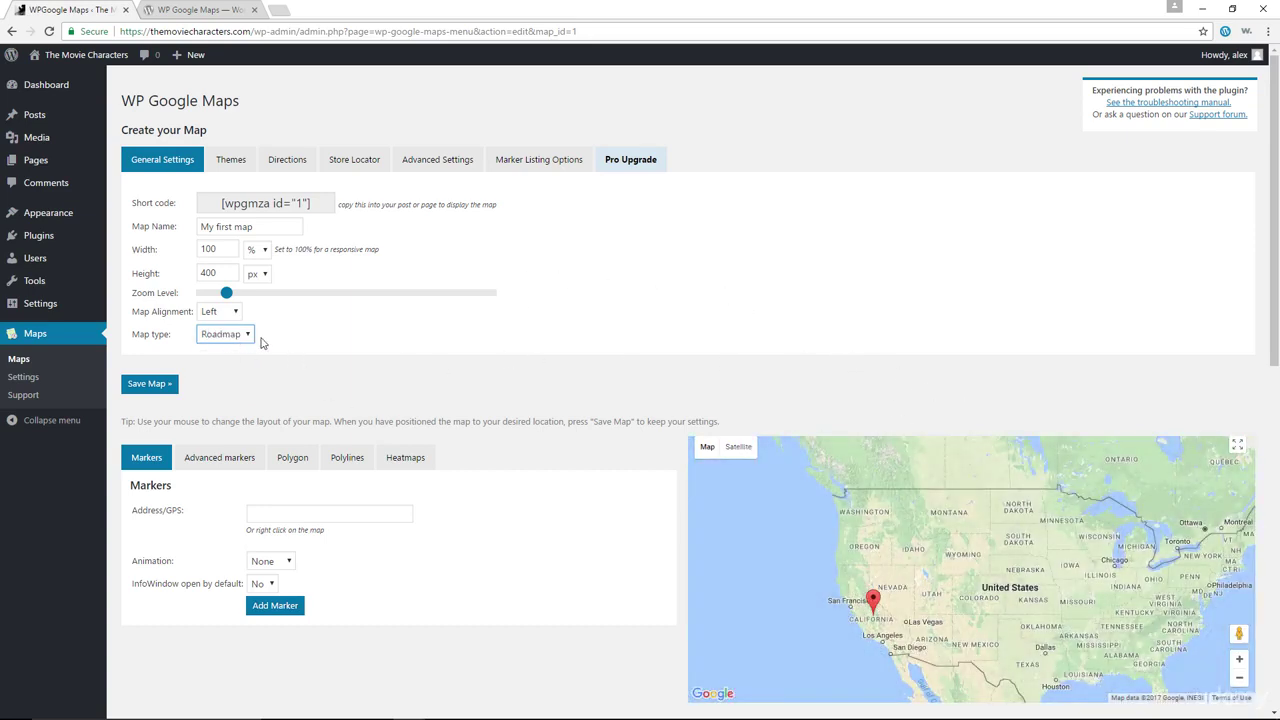
Save the map, and preview the light greyscale theme followed by the nearly white theme on it
{"action": "left_click", "coordinate": [148, 388]}
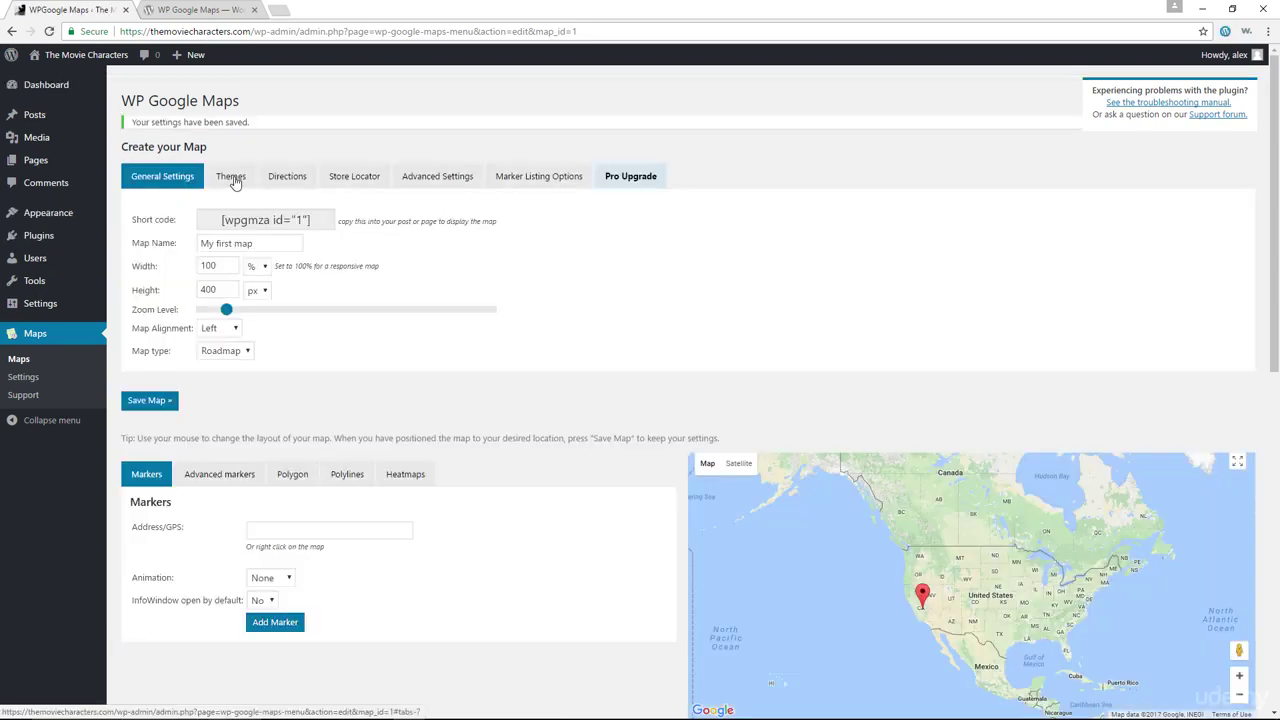
{"action": "left_click", "coordinate": [231, 177]}
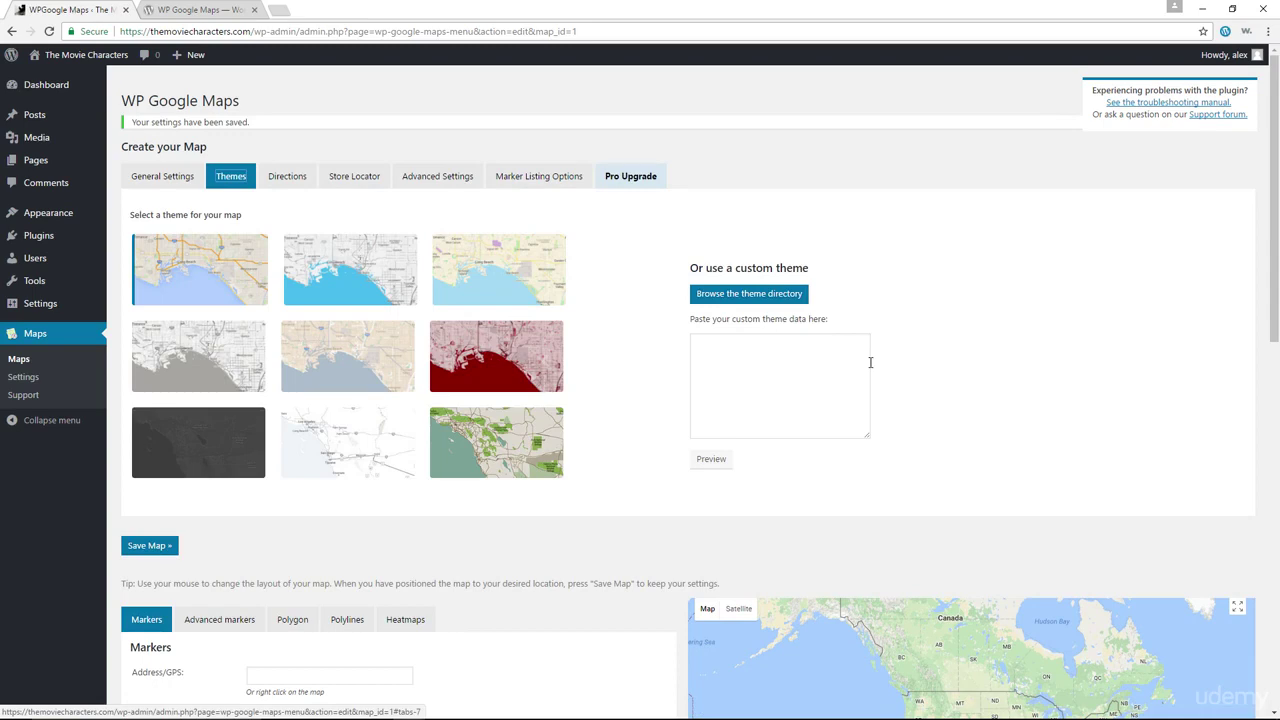
{"action": "scroll", "coordinate": [541, 381], "scroll_direction": "down", "scroll_amount": 1}
{"action": "left_click", "coordinate": [215, 304]}
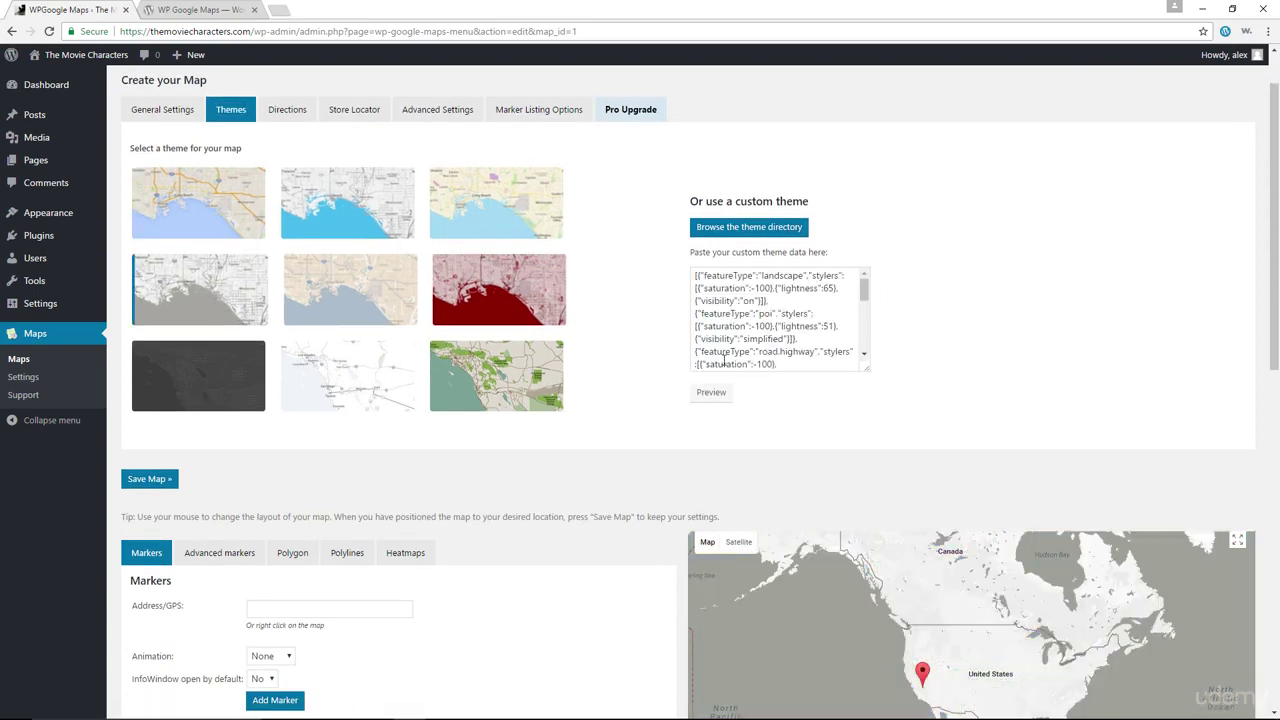
{"action": "scroll", "coordinate": [600, 320], "scroll_direction": "down", "scroll_amount": 1}
{"action": "scroll", "coordinate": [238, 319], "scroll_direction": "up", "scroll_amount": 1}
{"action": "scroll", "coordinate": [743, 401], "scroll_direction": "down", "scroll_amount": 1}
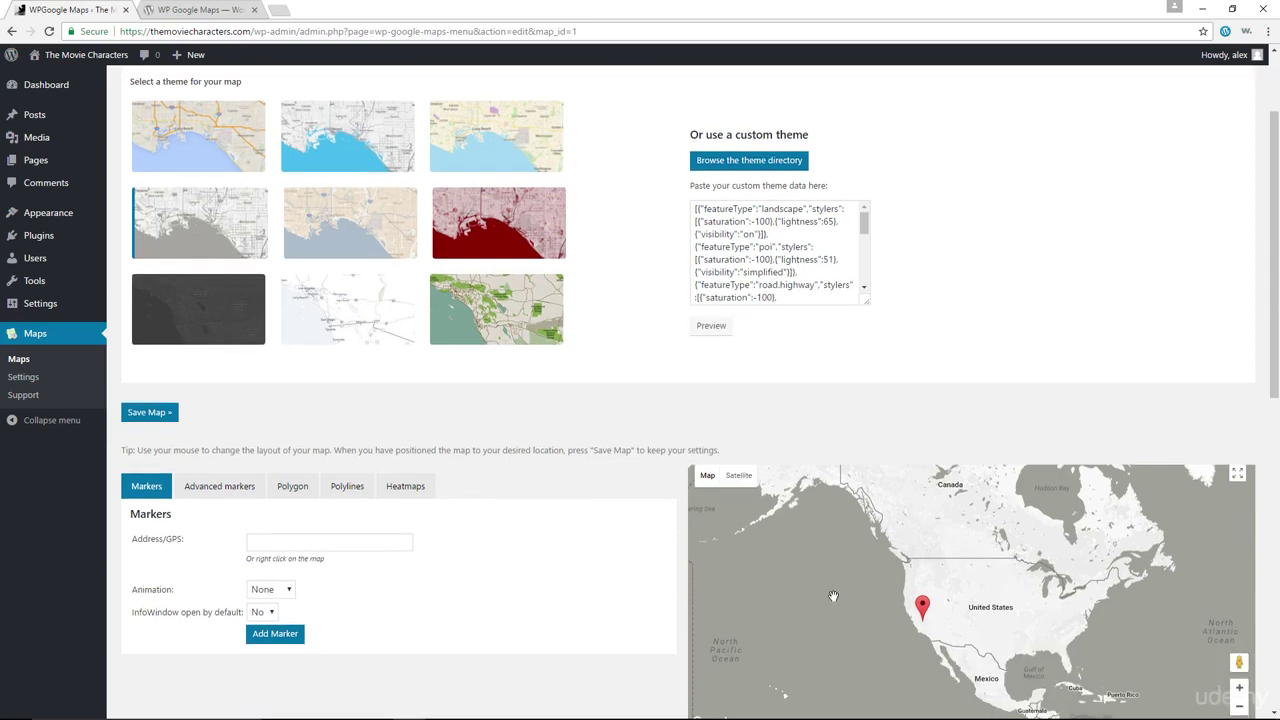
{"action": "left_click", "coordinate": [337, 315]}
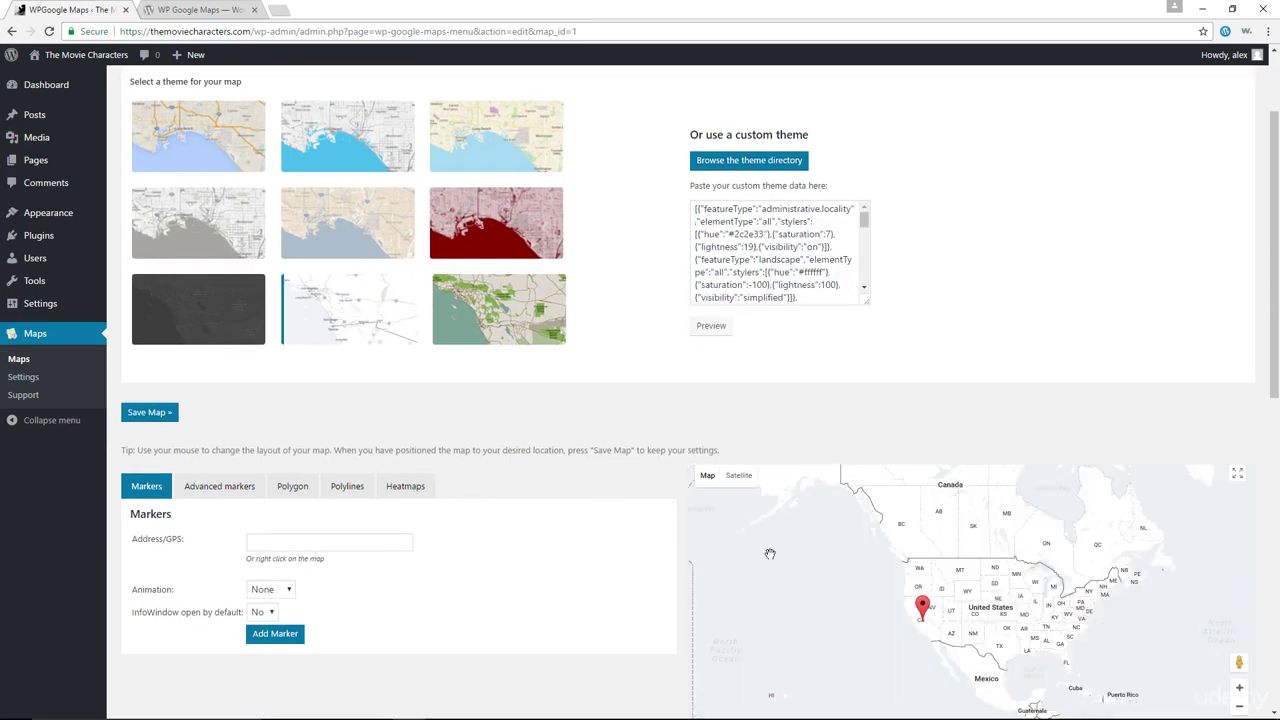
Preview the green terrain, dark red and beige themes on the map, and apply the light grey theme with bright blue water
{"action": "left_click", "coordinate": [520, 341]}
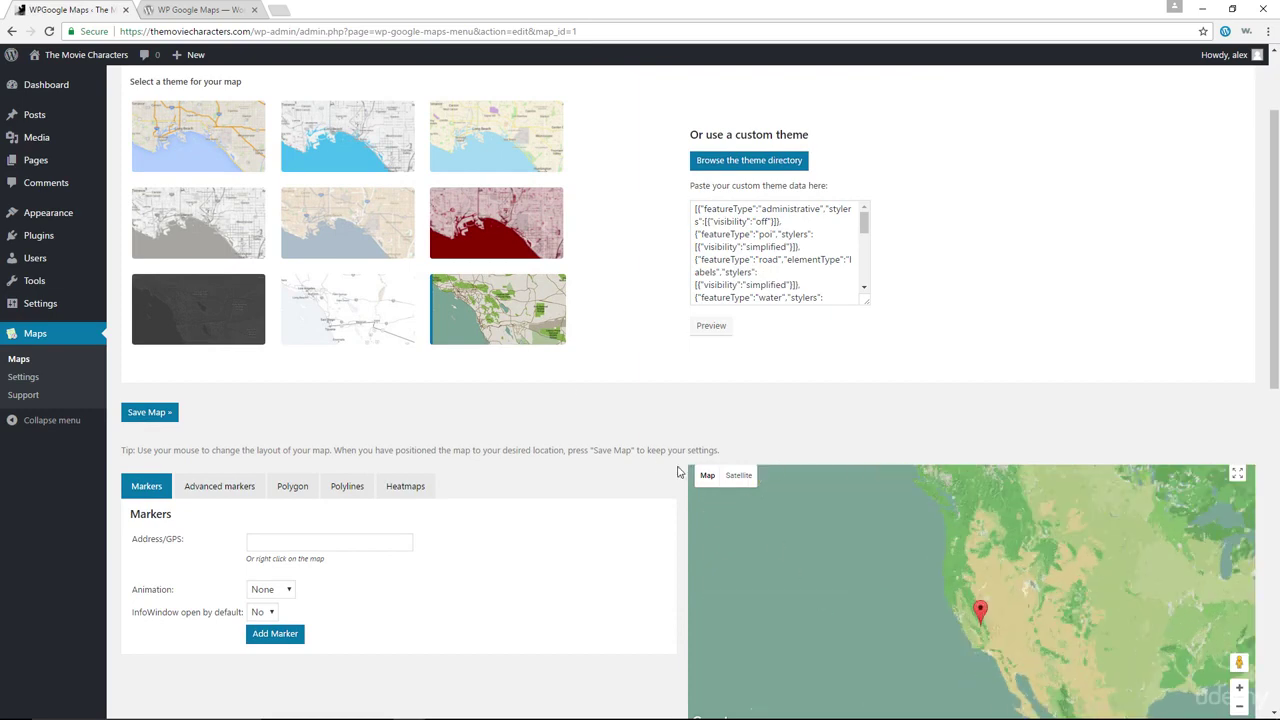
{"action": "left_click", "coordinate": [494, 240]}
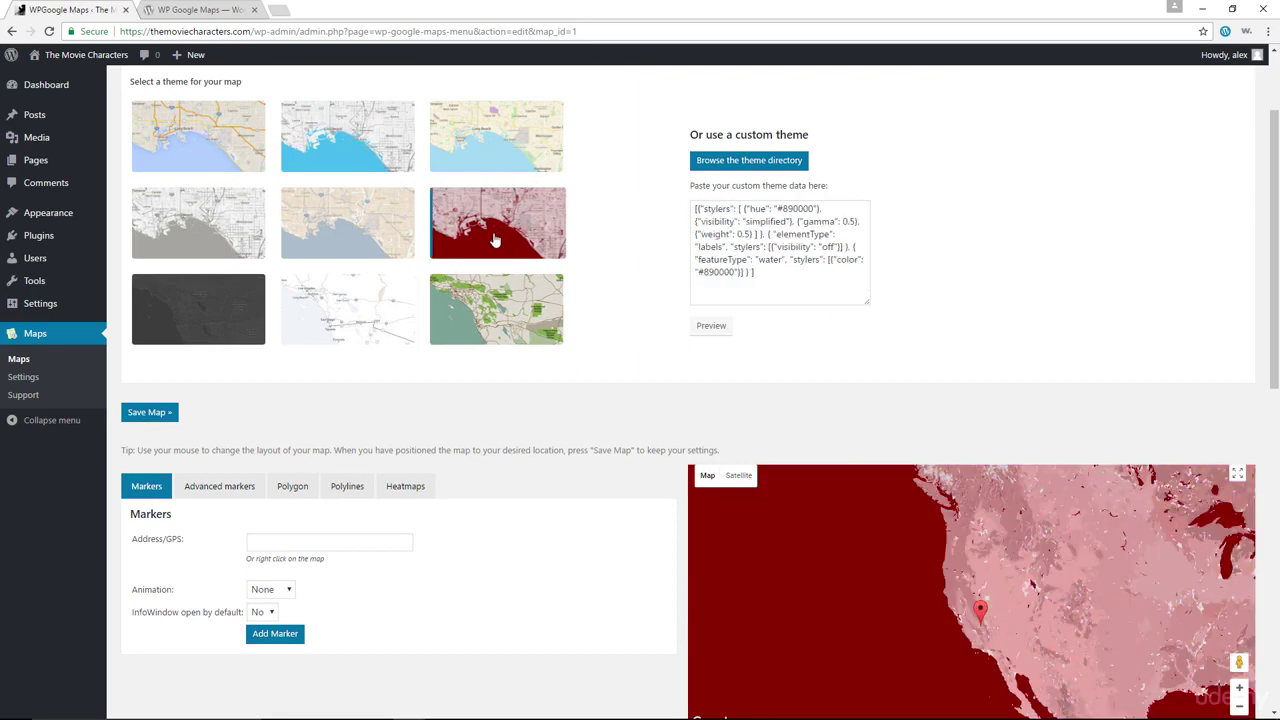
{"action": "left_click", "coordinate": [343, 213]}
{"action": "left_click", "coordinate": [353, 138]}
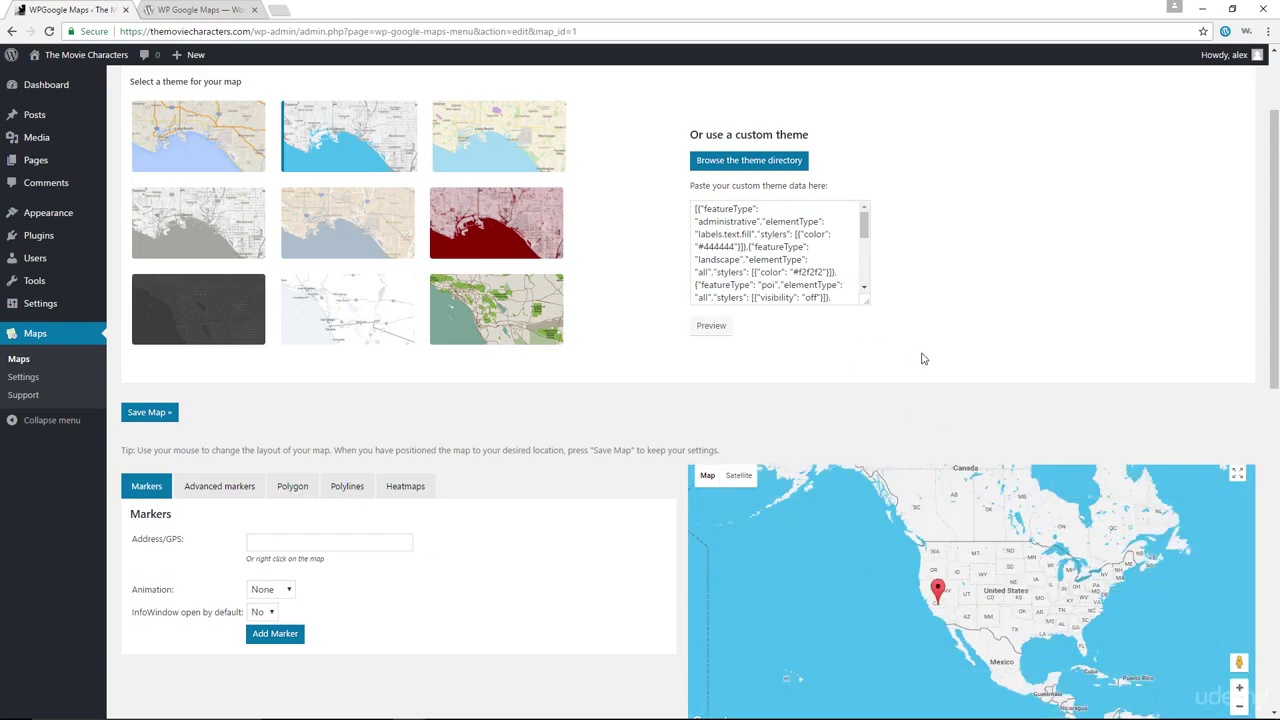
Look over the applied theme's custom theme data and save the map
{"action": "scroll", "coordinate": [836, 311], "scroll_direction": "up", "scroll_amount": 1}
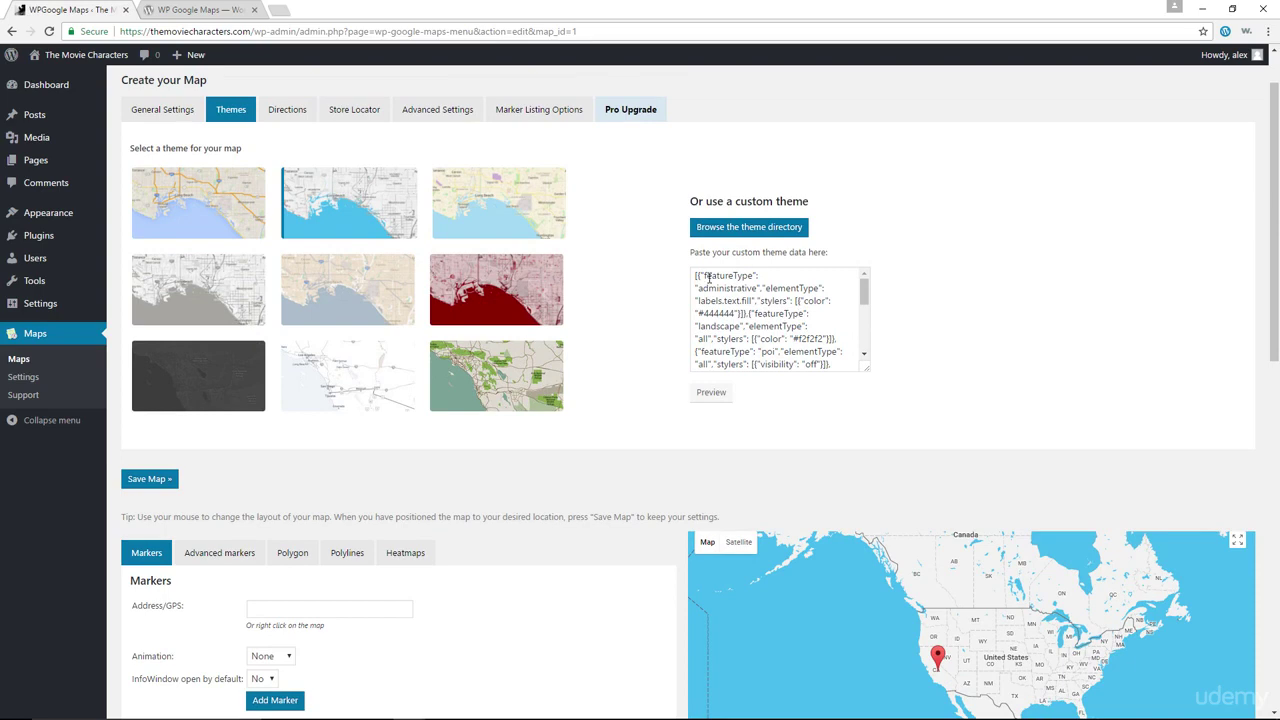
{"action": "left_click_drag", "start_coordinate": [711, 274], "coordinate": [837, 380]}
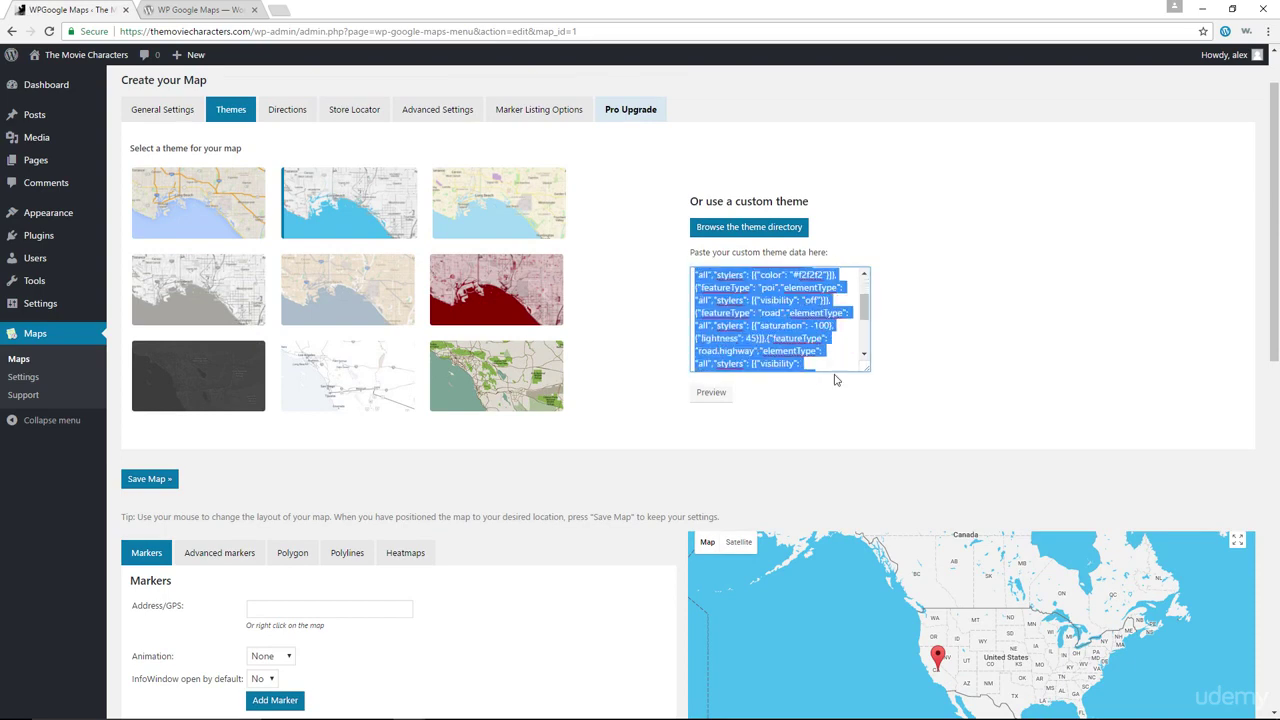
{"action": "left_click", "coordinate": [945, 350]}
{"action": "left_click", "coordinate": [162, 484]}
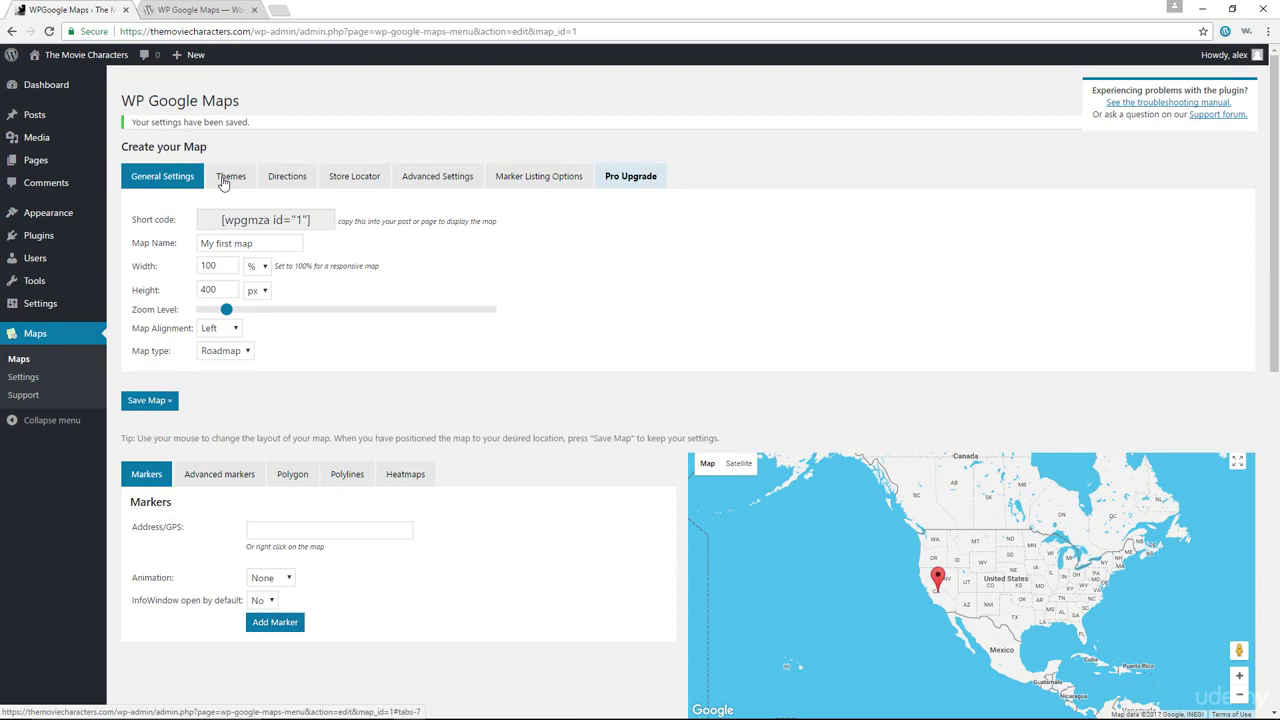
Review the map's Directions and Store Locator settings, and open the Store Locator documentation in a separate browser tab
{"action": "left_click", "coordinate": [296, 182]}
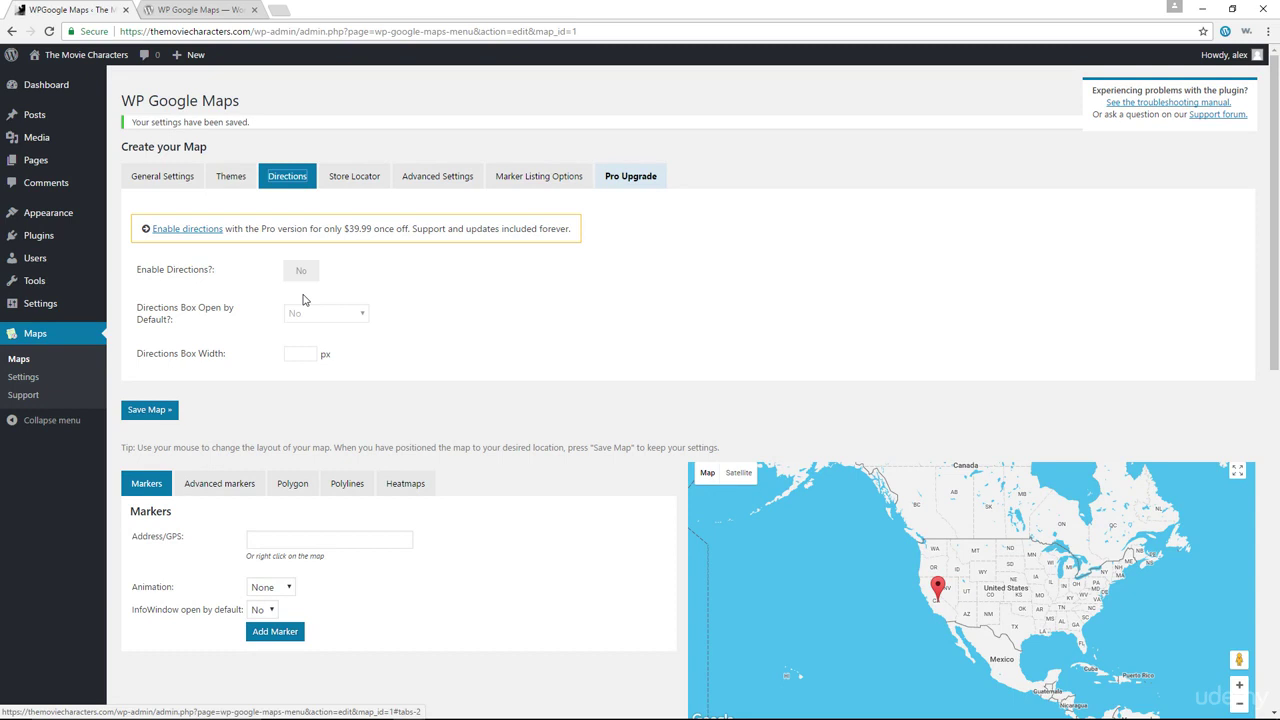
{"action": "left_click", "coordinate": [364, 183]}
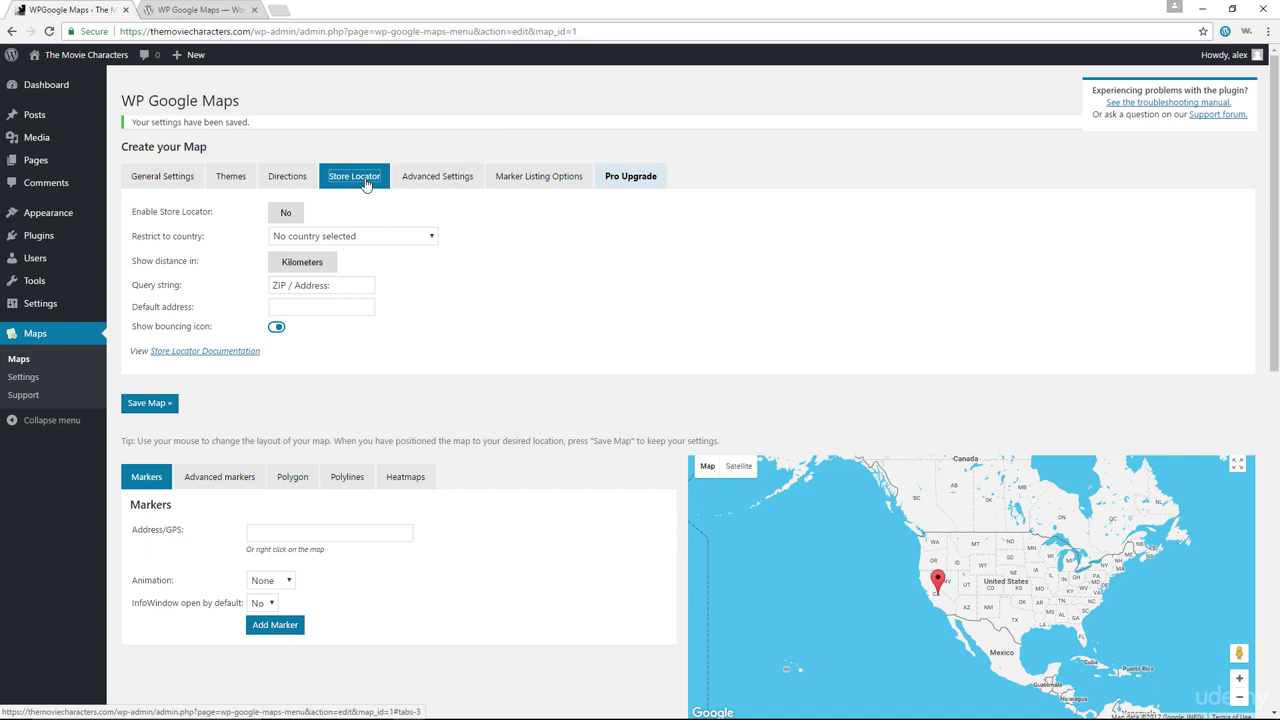
{"action": "right_click", "coordinate": [245, 351]}
{"action": "left_click", "coordinate": [276, 362]}
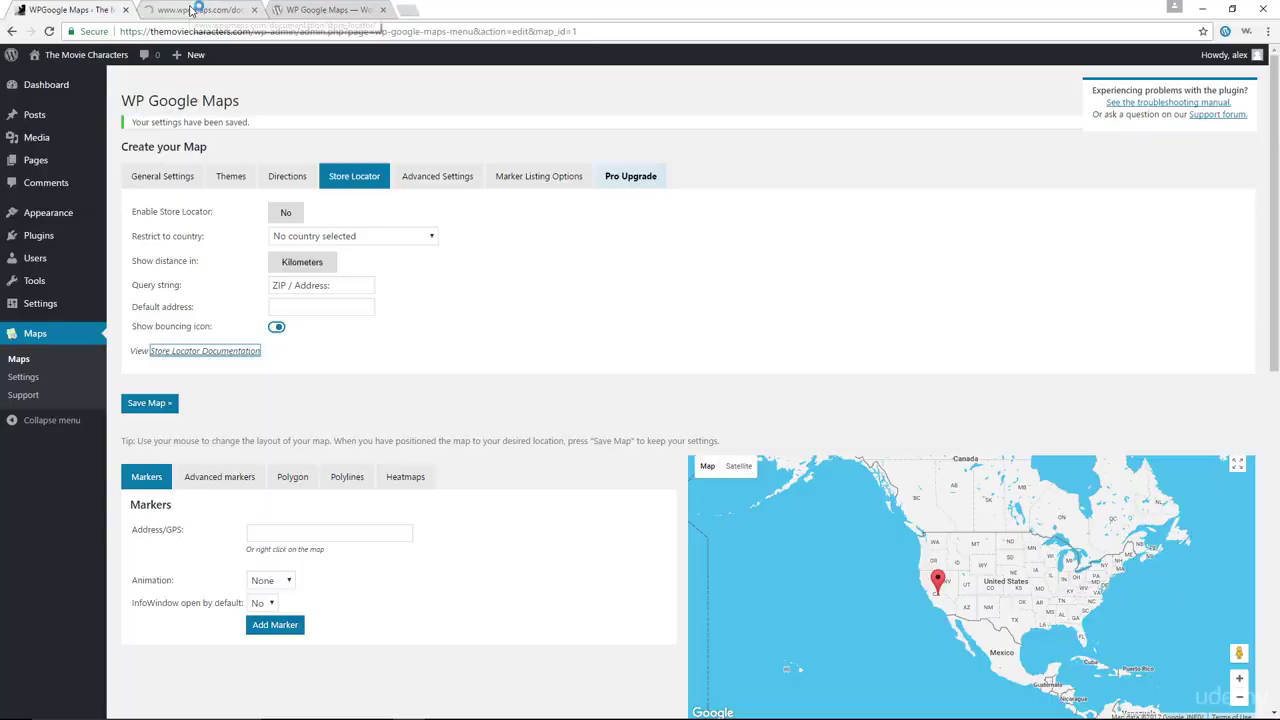
{"action": "left_click", "coordinate": [192, 10]}
Read through the Store Locator documentation's example map and option definitions, and close the page
{"action": "scroll", "coordinate": [486, 222], "scroll_direction": "down", "scroll_amount": 1}
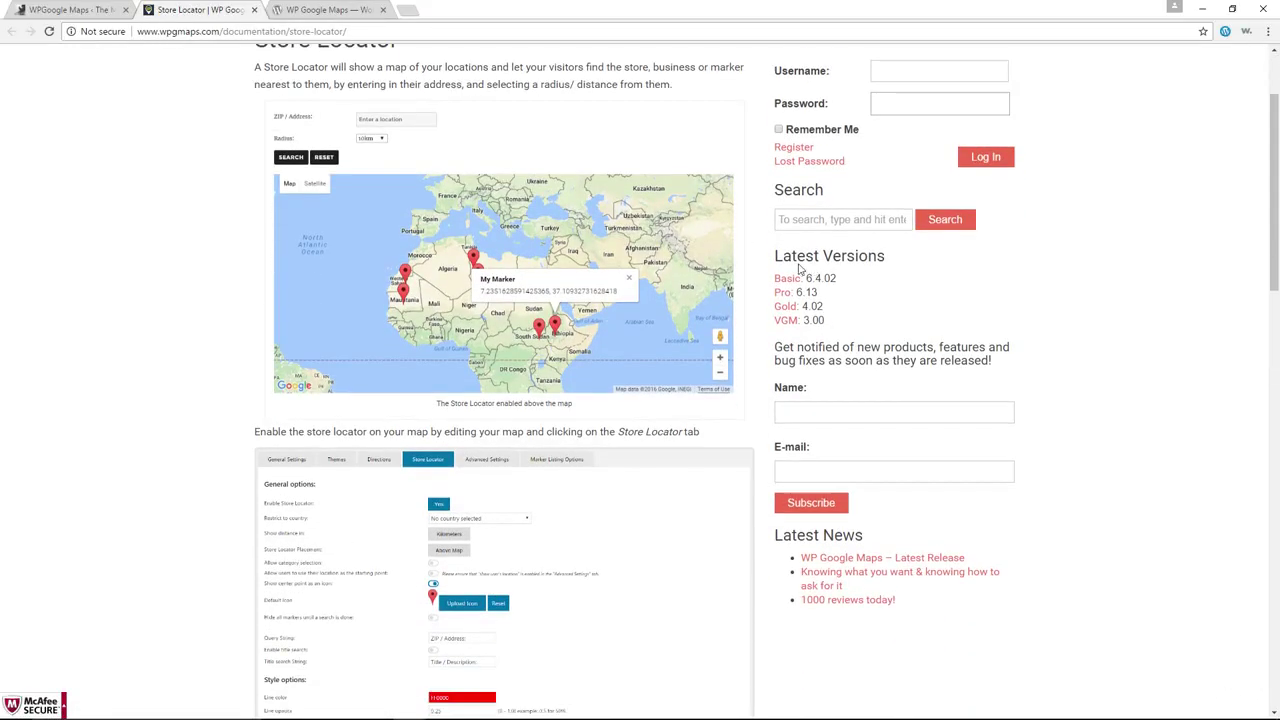
{"action": "scroll", "coordinate": [648, 222], "scroll_direction": "up", "scroll_amount": 1}
{"action": "scroll", "coordinate": [642, 226], "scroll_direction": "down", "scroll_amount": 4}
{"action": "scroll", "coordinate": [620, 249], "scroll_direction": "down", "scroll_amount": 1}
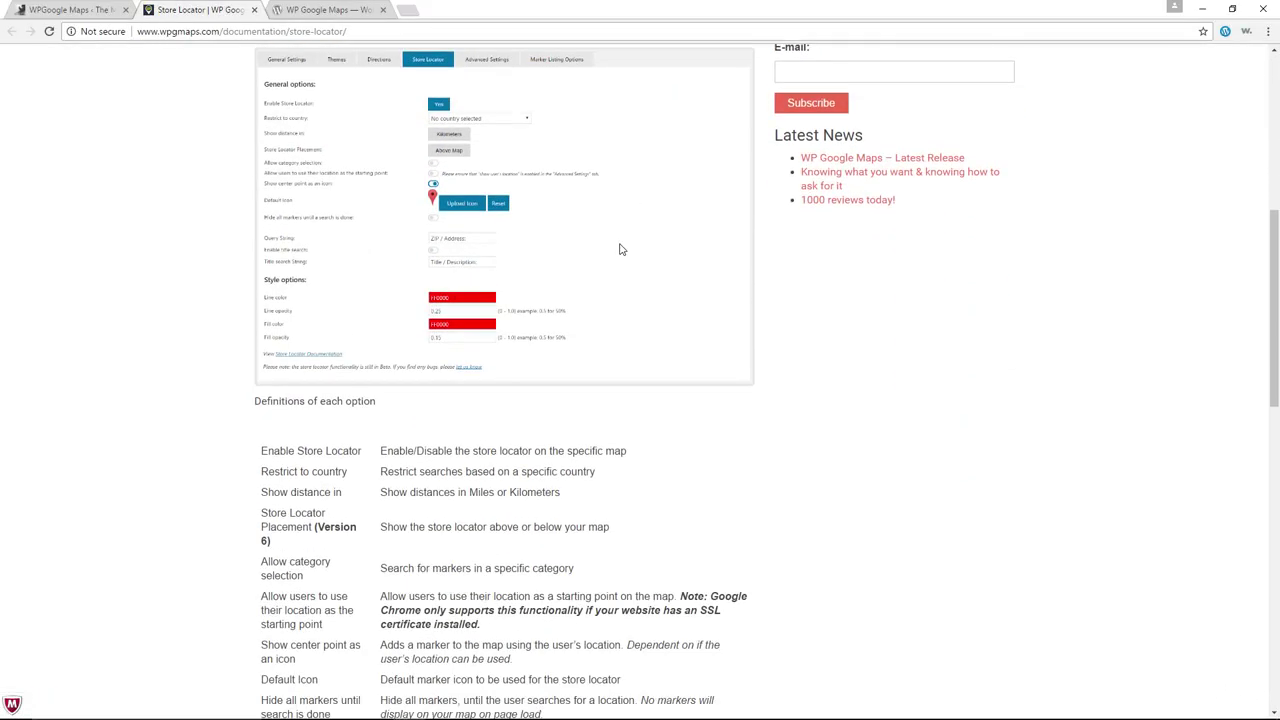
{"action": "scroll", "coordinate": [600, 257], "scroll_direction": "up", "scroll_amount": 3}
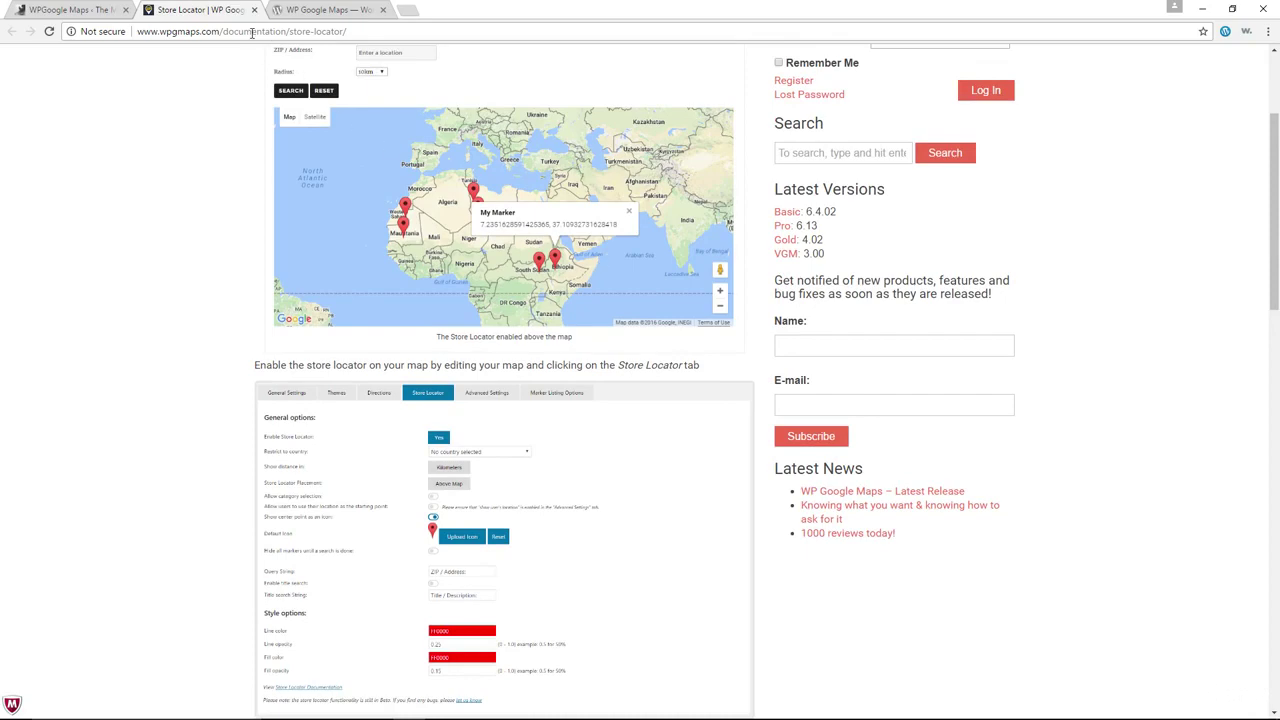
{"action": "left_click", "coordinate": [254, 10]}
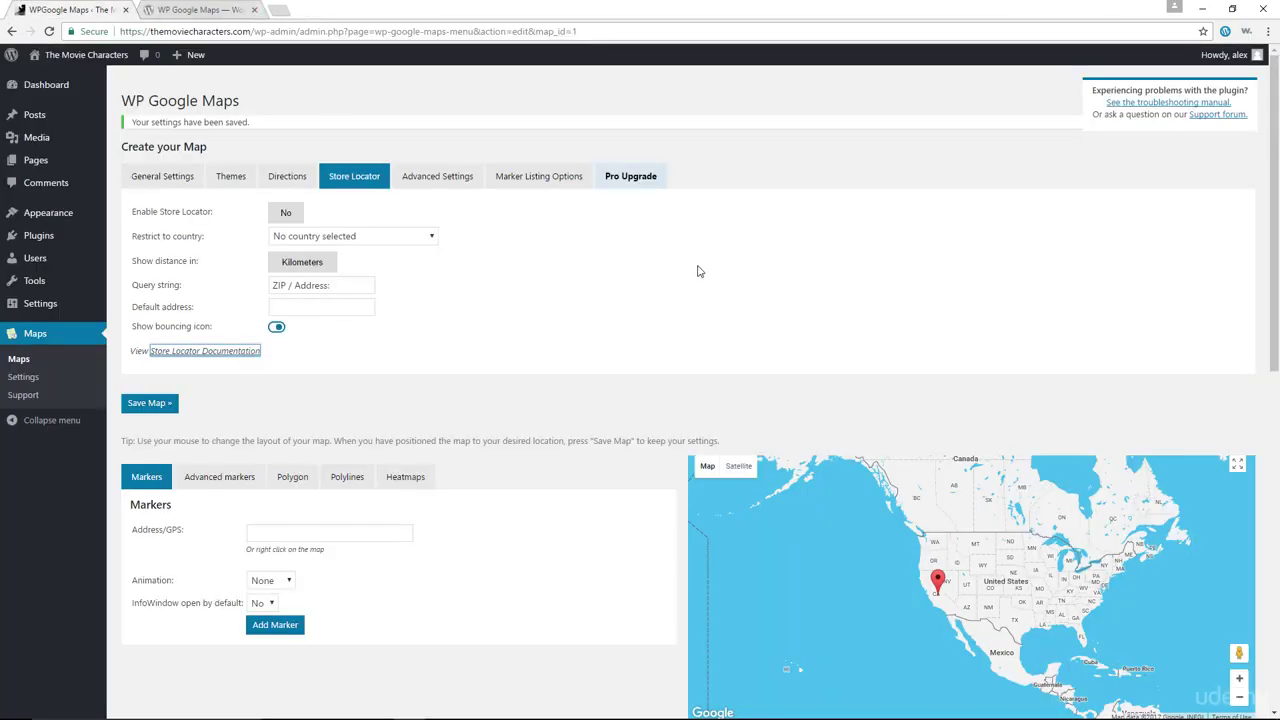
Enable the bicycle, traffic and public transport layers in the map's advanced settings and save the map
{"action": "left_click", "coordinate": [442, 185]}
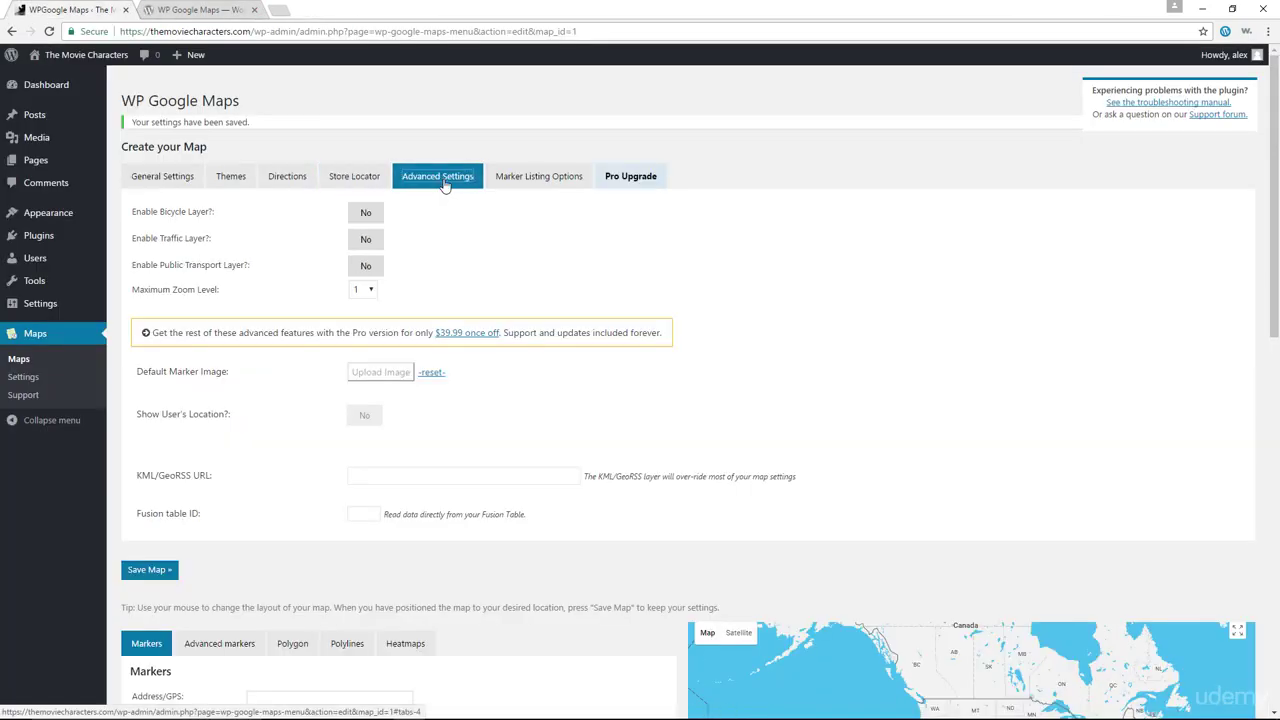
{"action": "left_click", "coordinate": [367, 216]}
{"action": "left_click", "coordinate": [367, 242]}
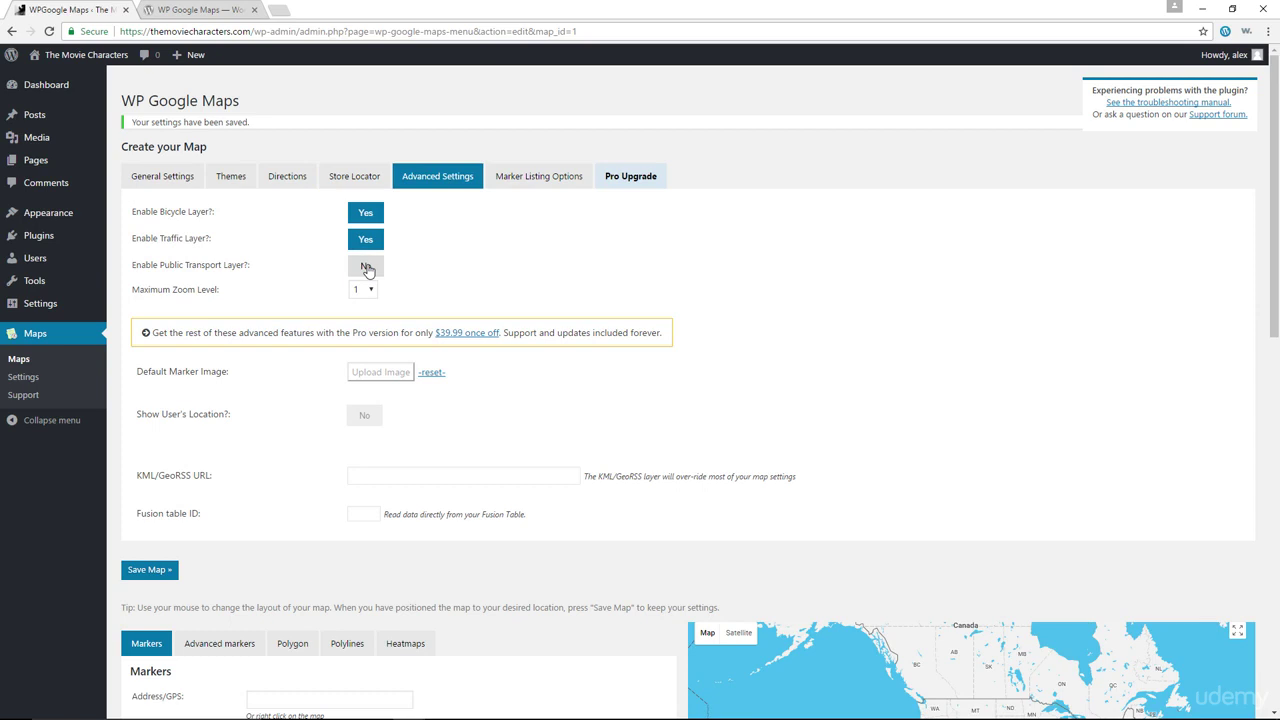
{"action": "left_click", "coordinate": [367, 268]}
{"action": "scroll", "coordinate": [829, 317], "scroll_direction": "down", "scroll_amount": 1}
{"action": "scroll", "coordinate": [829, 317], "scroll_direction": "up", "scroll_amount": 1}
{"action": "left_click", "coordinate": [370, 291]}
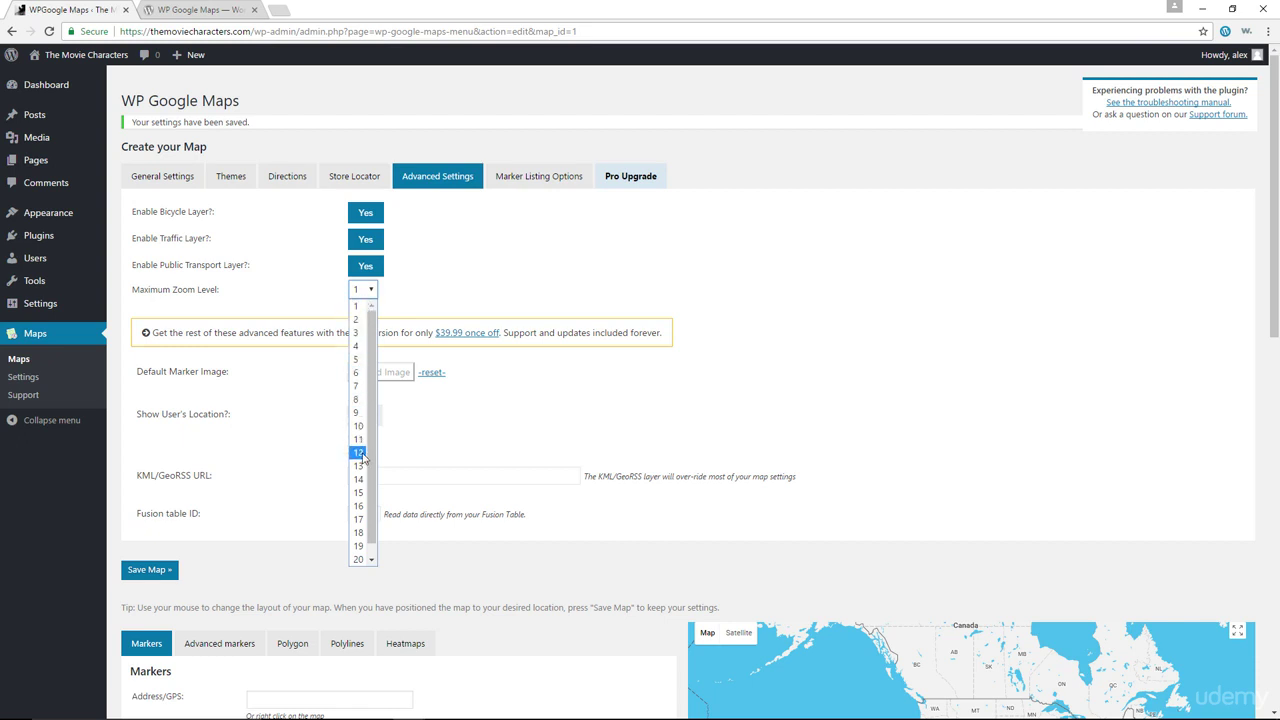
{"action": "left_click", "coordinate": [523, 260]}
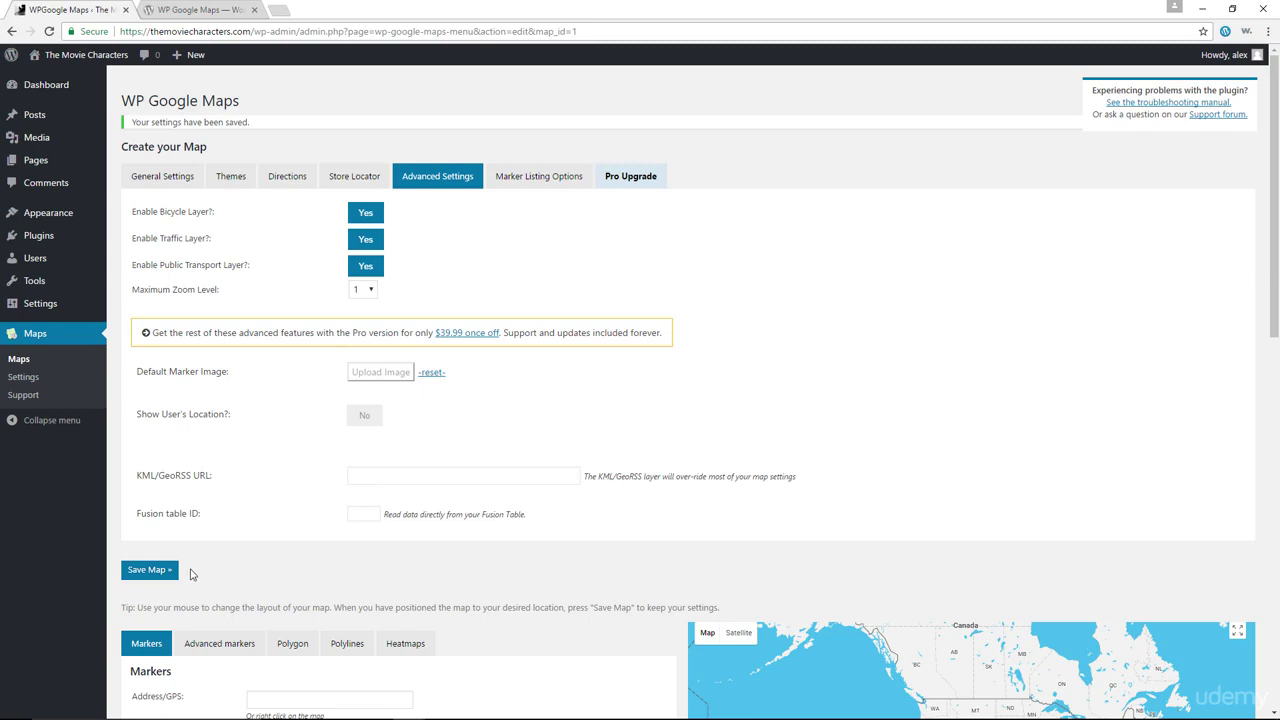
{"action": "left_click", "coordinate": [152, 572]}
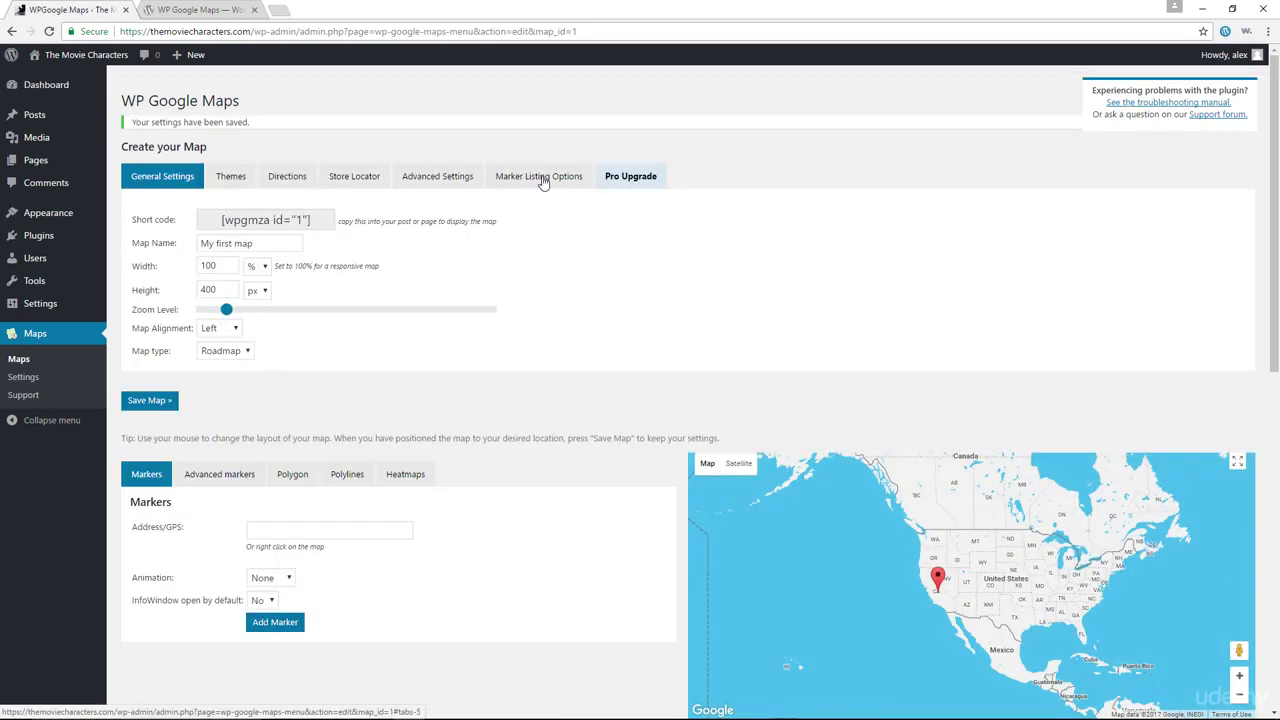
Review the map's Marker Listing Options and the sample marker list layouts, including Carousel
{"action": "left_click", "coordinate": [539, 179]}
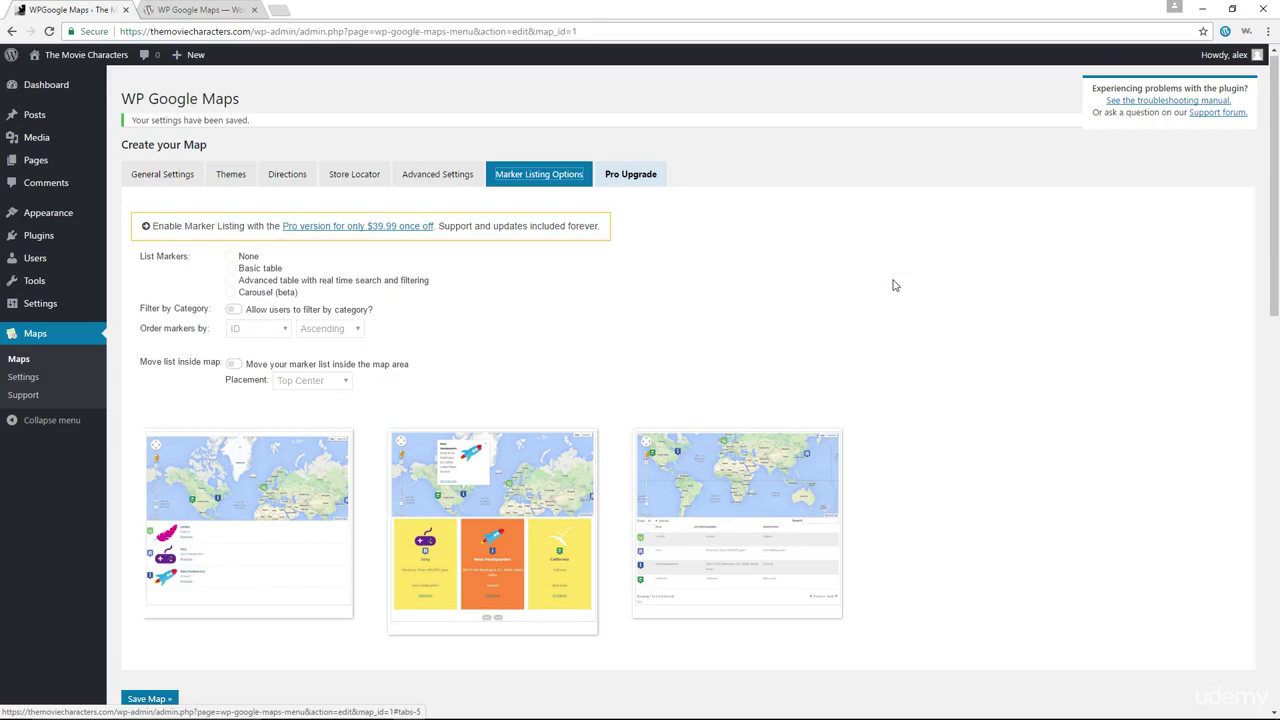
{"action": "scroll", "coordinate": [894, 283], "scroll_direction": "down", "scroll_amount": 2}
{"action": "mouse_move", "coordinate": [445, 412]}
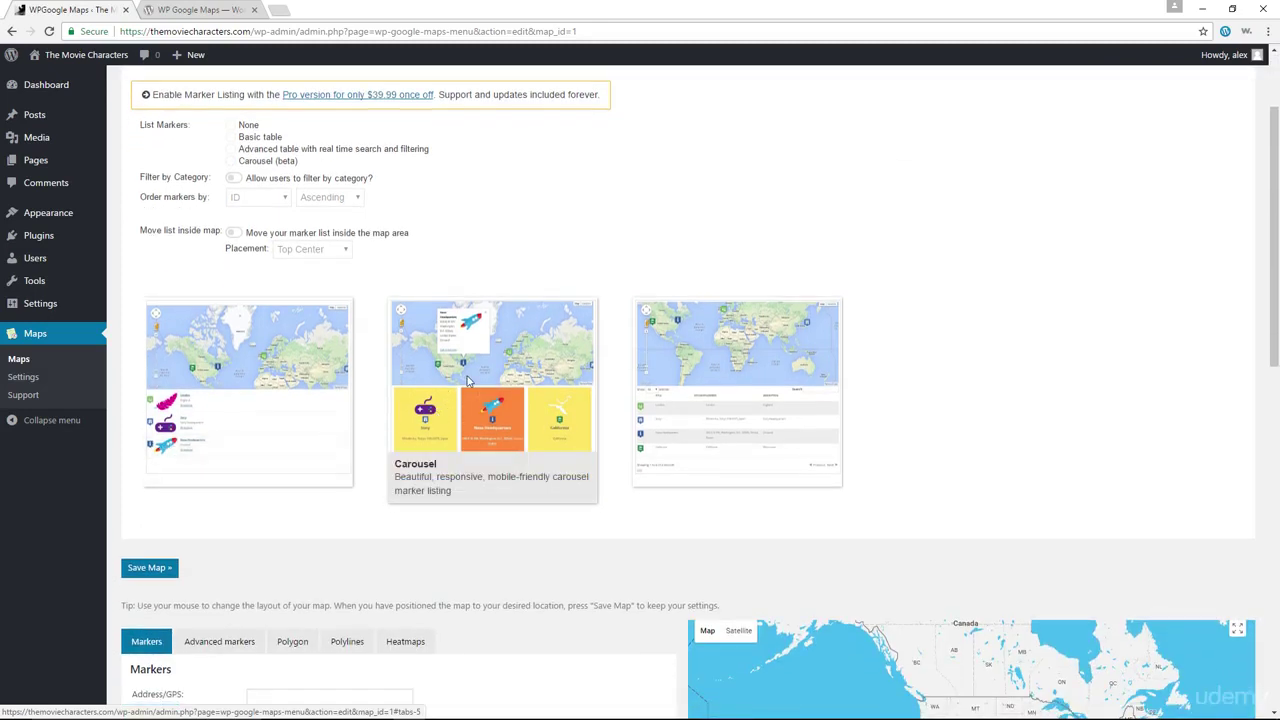
{"action": "scroll", "coordinate": [470, 380], "scroll_direction": "down", "scroll_amount": 1}
{"action": "scroll", "coordinate": [462, 355], "scroll_direction": "up", "scroll_amount": 1}
{"action": "scroll", "coordinate": [453, 330], "scroll_direction": "up", "scroll_amount": 2}
Delete the California marker from the map's marker list
{"action": "scroll", "coordinate": [451, 331], "scroll_direction": "down", "scroll_amount": 6}
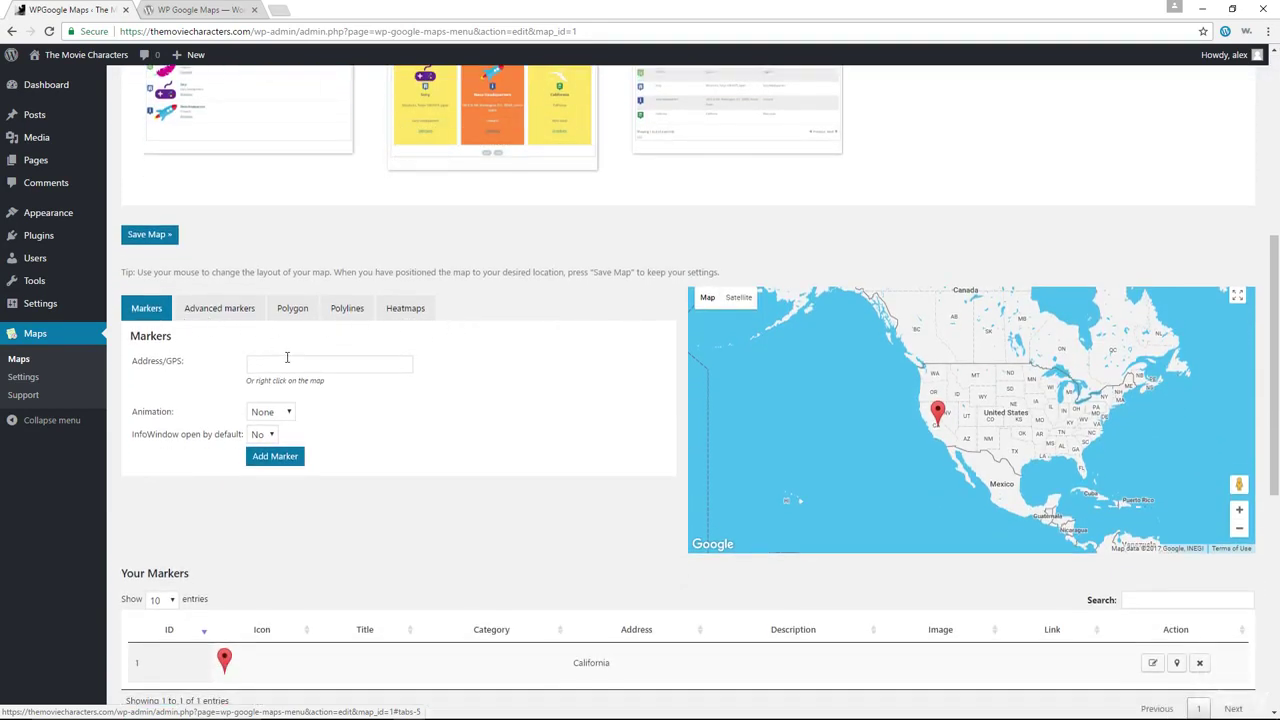
{"action": "scroll", "coordinate": [592, 385], "scroll_direction": "down", "scroll_amount": 2}
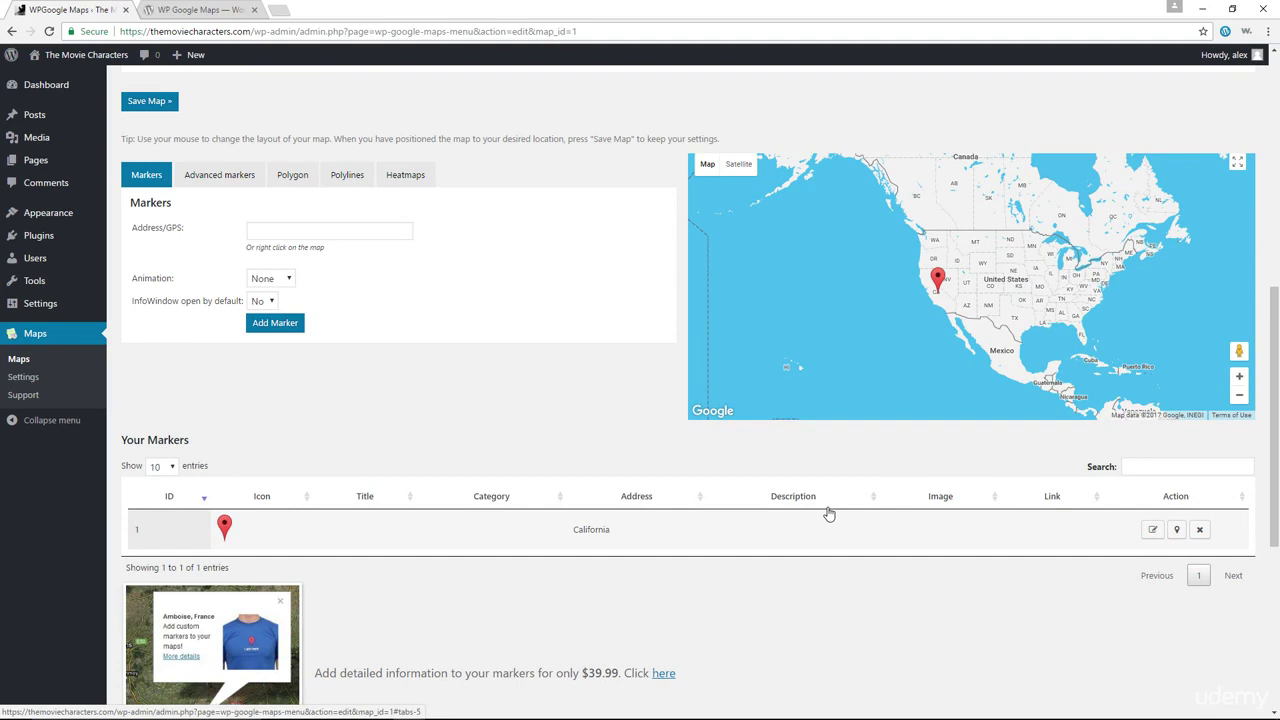
{"action": "left_click", "coordinate": [1200, 529]}
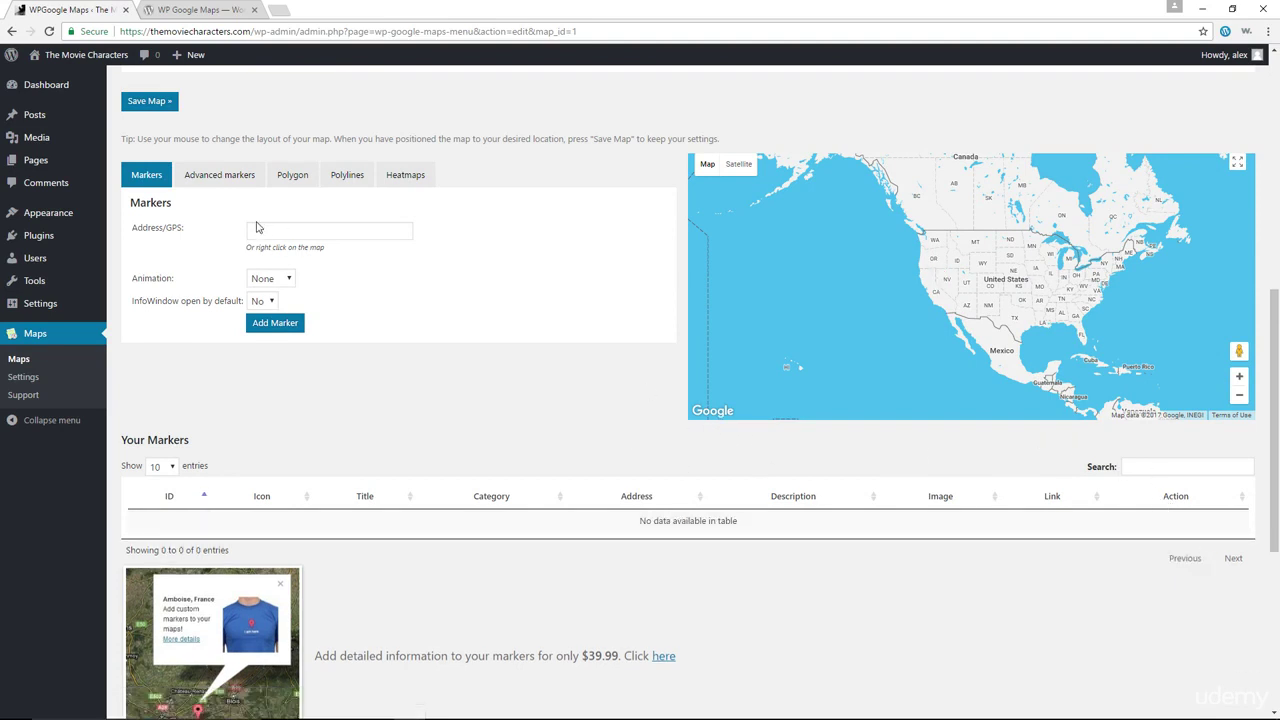
Enter a full street address in Washington, DC as the location of a new marker
{"action": "left_click", "coordinate": [286, 228]}
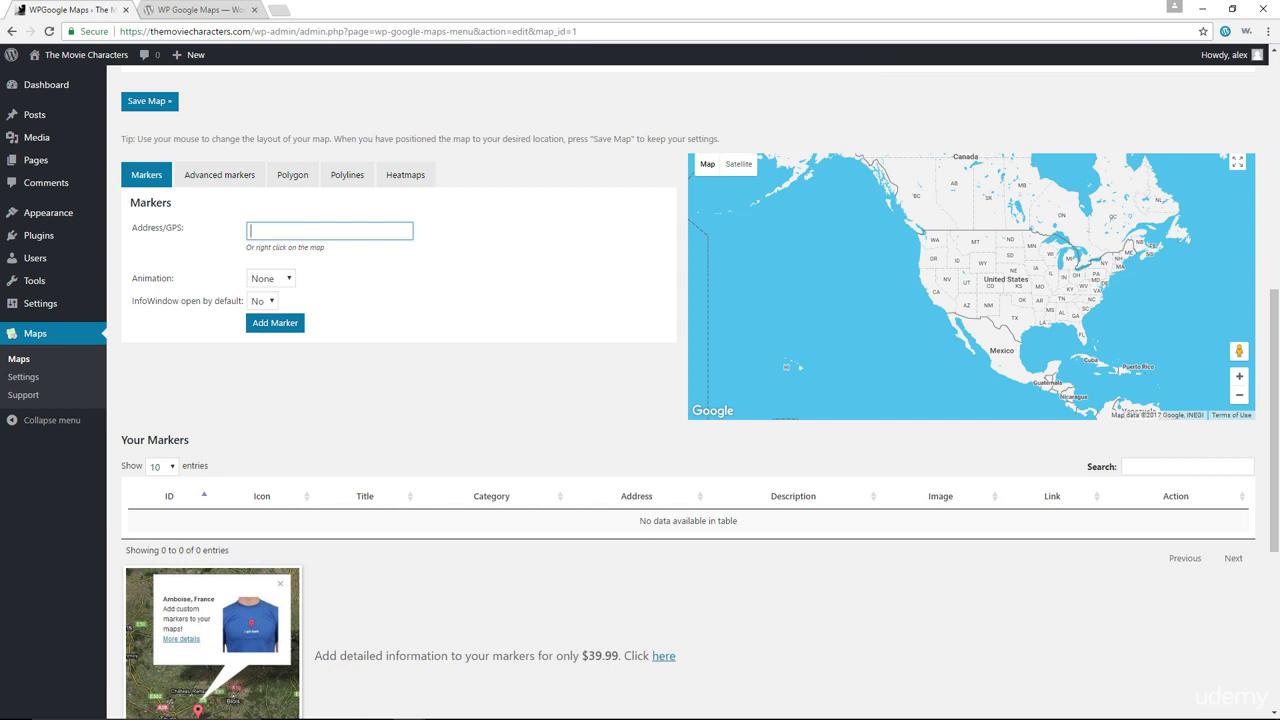
{"action": "left_click", "coordinate": [264, 234]}
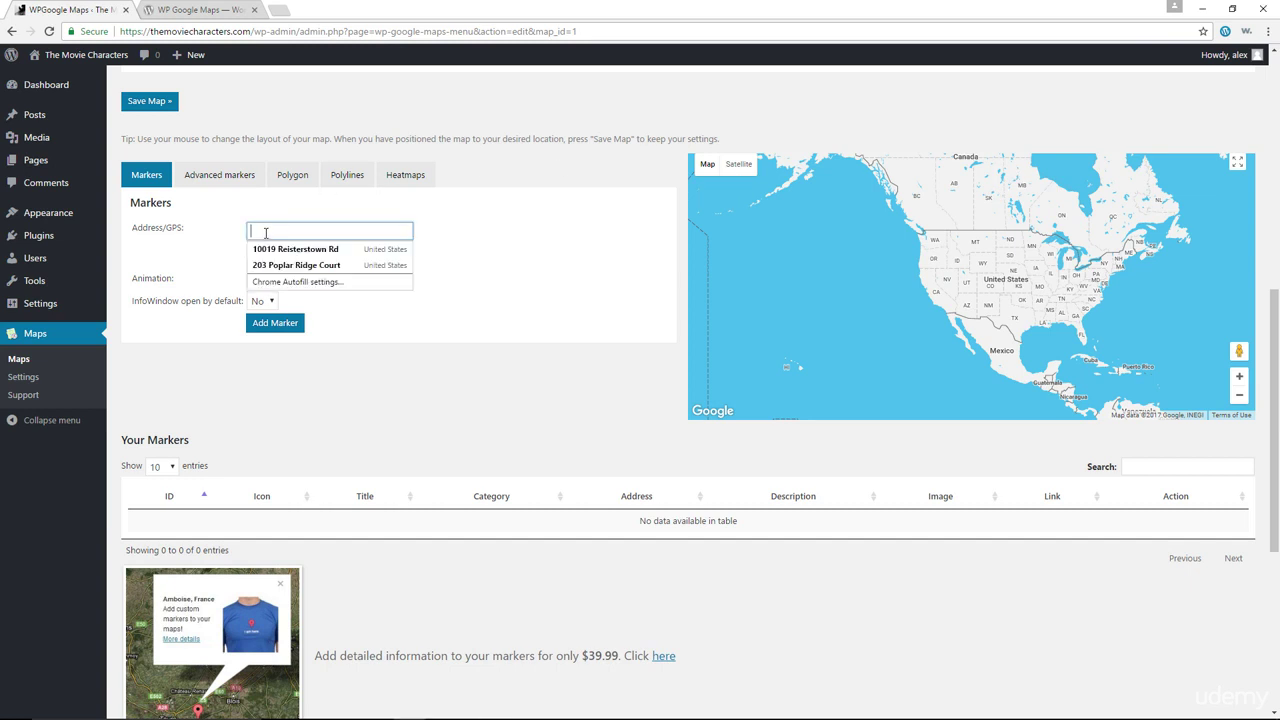
{"action": "type", "text": "1600 Pennsylvania Ave NW, Washington, DC"}
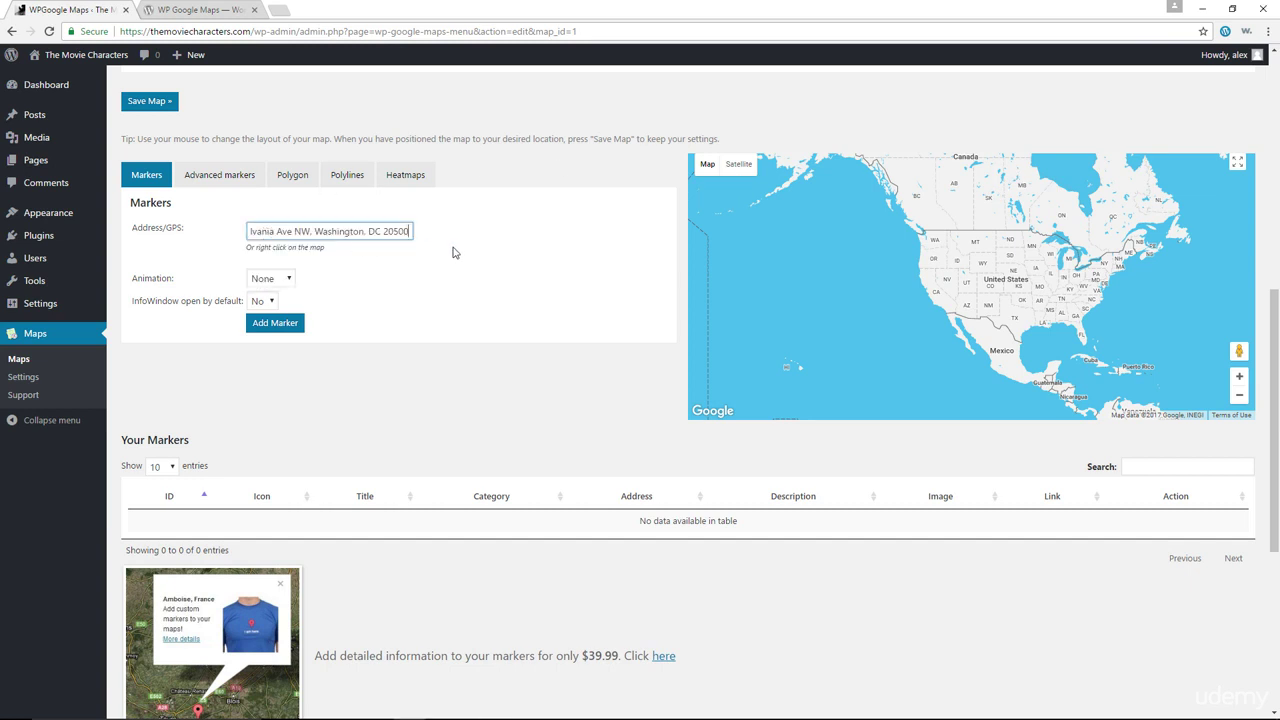
{"action": "left_click", "coordinate": [455, 250]}
{"action": "scroll", "coordinate": [452, 237], "scroll_direction": "down", "scroll_amount": 1}
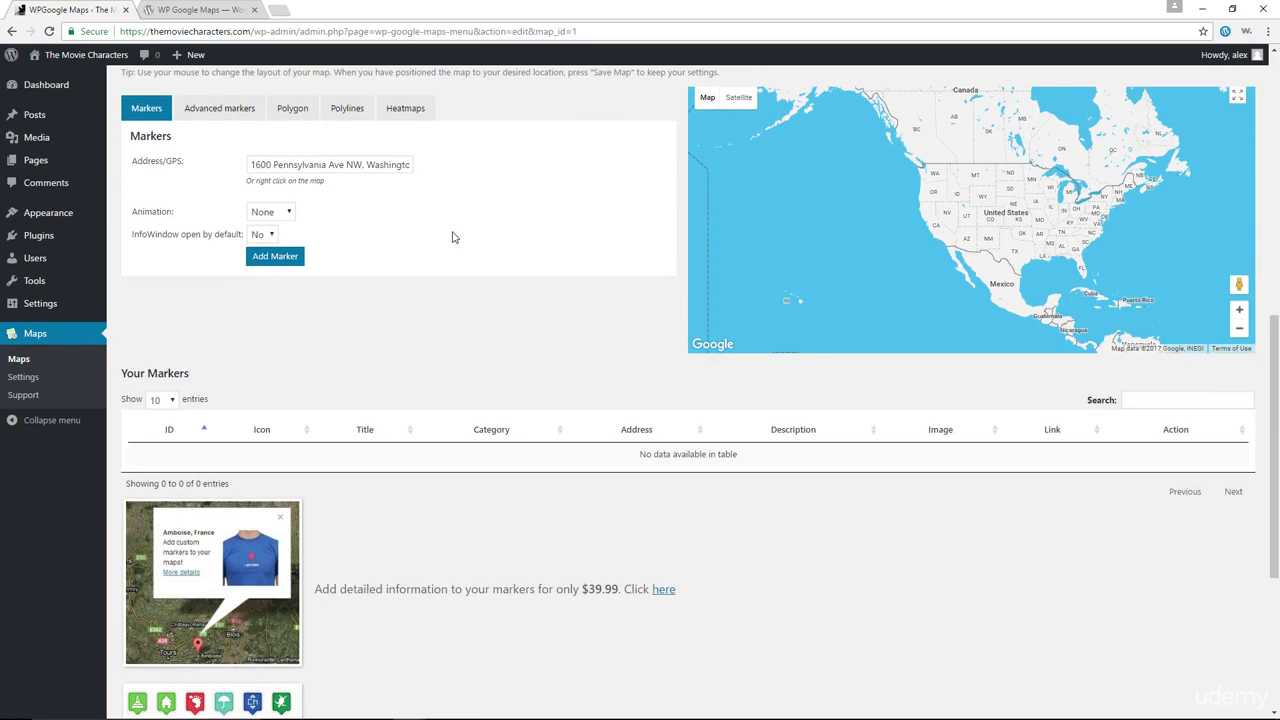
{"action": "scroll", "coordinate": [400, 232], "scroll_direction": "up", "scroll_amount": 1}
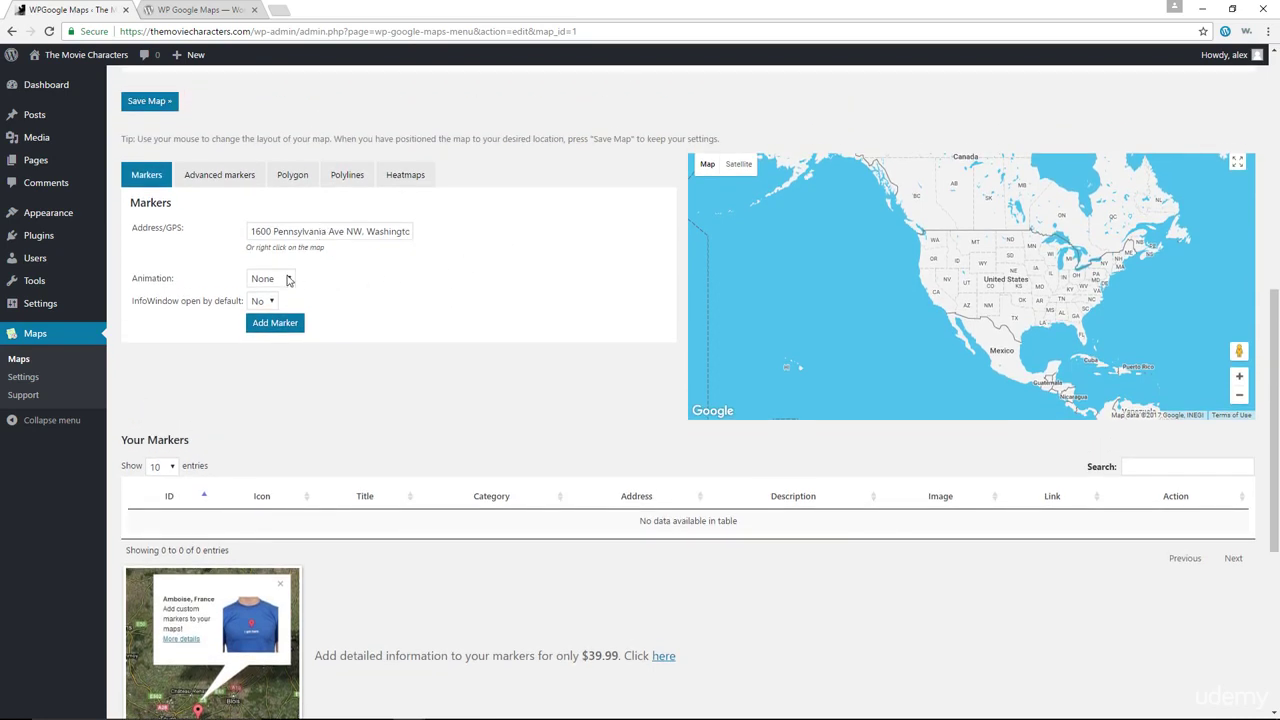
Set the marker's animation to Bounce and its InfoWindow to open by default, and add the marker to the map
{"action": "left_click", "coordinate": [288, 280]}
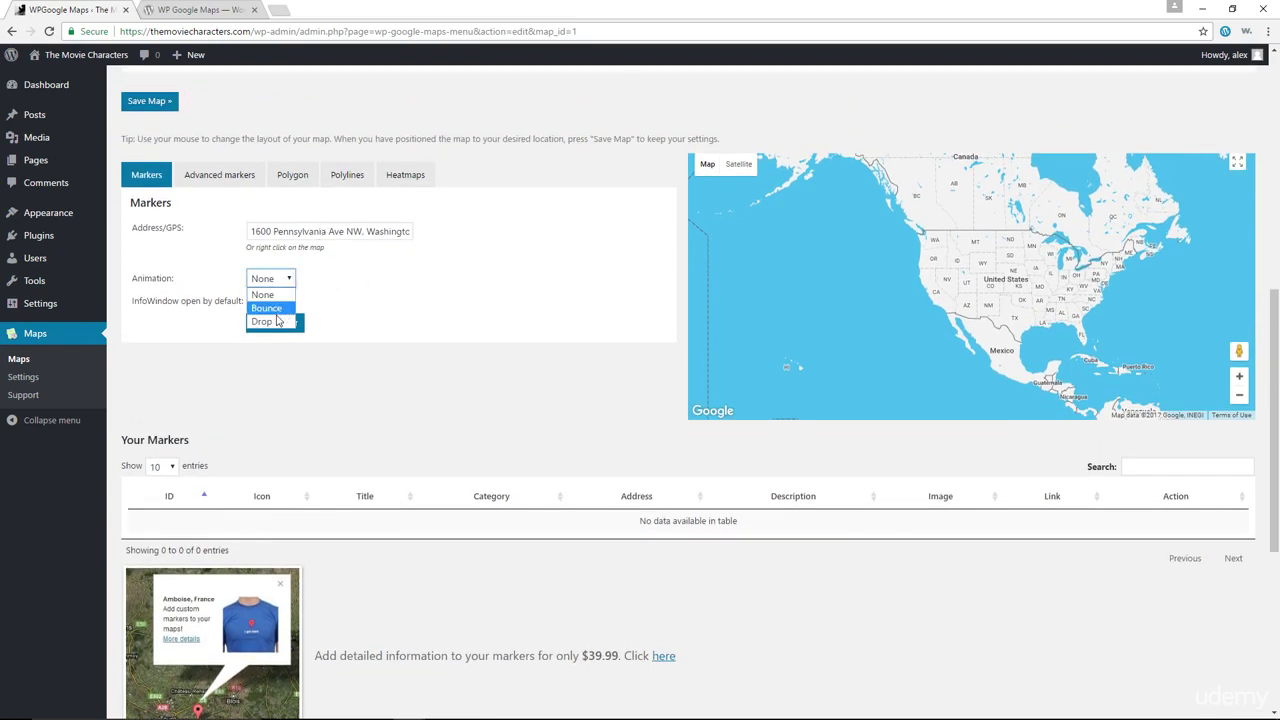
{"action": "left_click", "coordinate": [279, 309]}
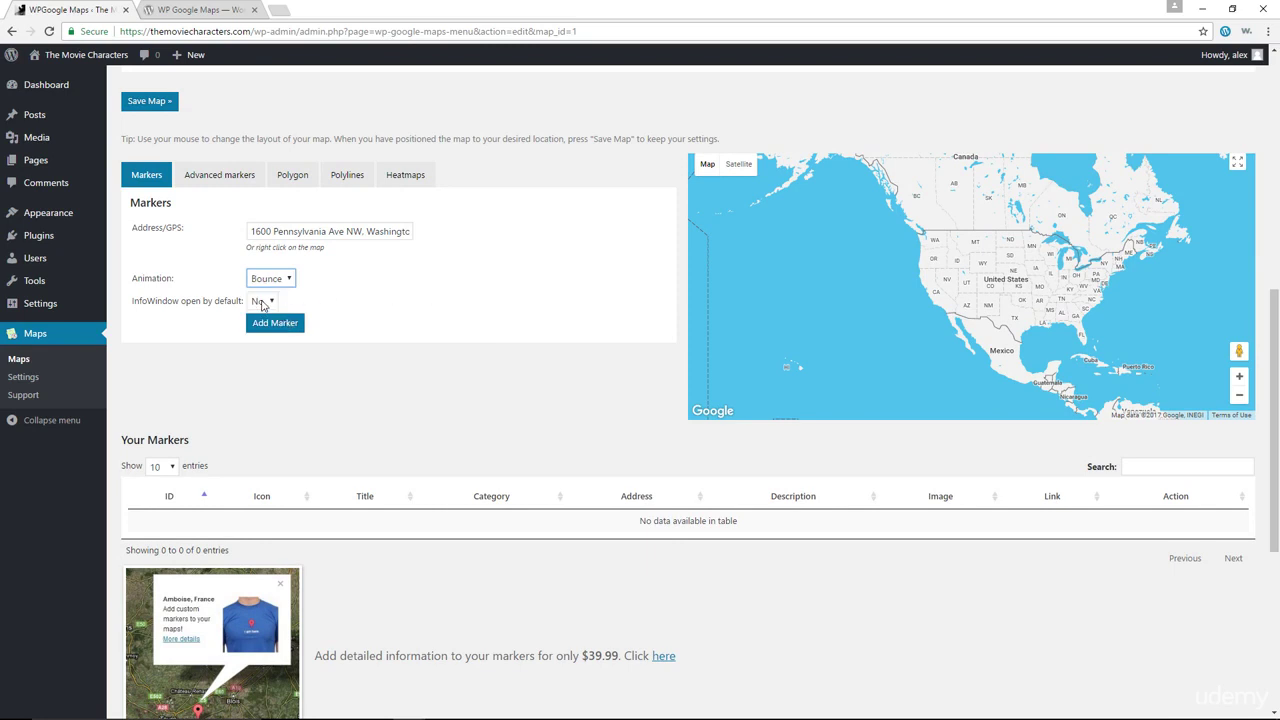
{"action": "left_click", "coordinate": [262, 302]}
{"action": "left_click", "coordinate": [265, 316]}
{"action": "left_click", "coordinate": [284, 324]}
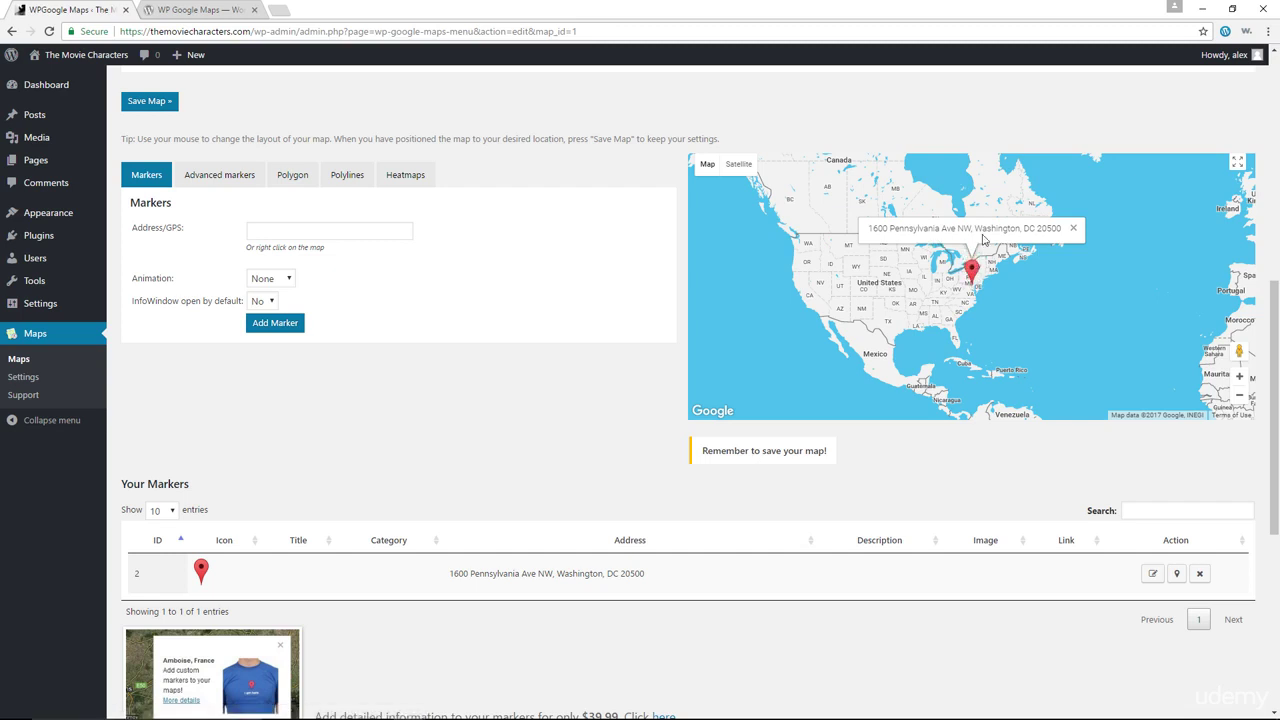
Save the map, raise its zoom level until the preview shows central Washington around the marker, and save it again
{"action": "left_click", "coordinate": [157, 104]}
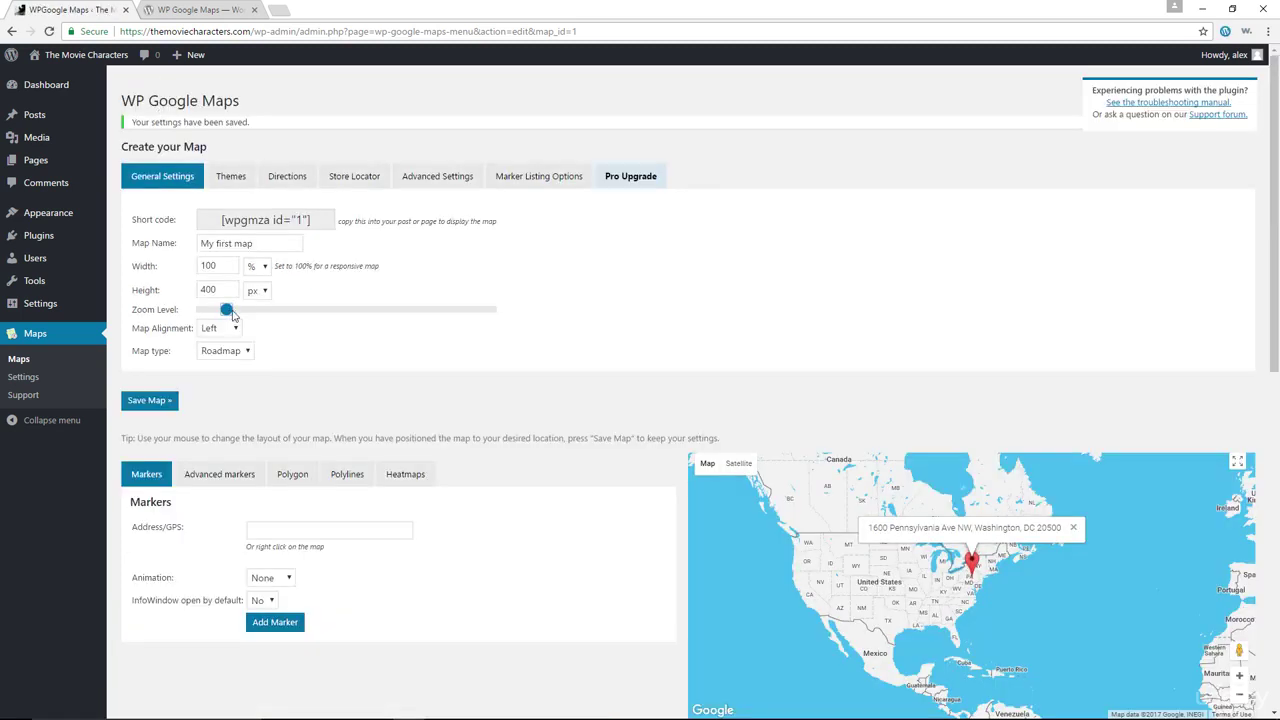
{"action": "left_click_drag", "start_coordinate": [243, 317], "coordinate": [383, 340]}
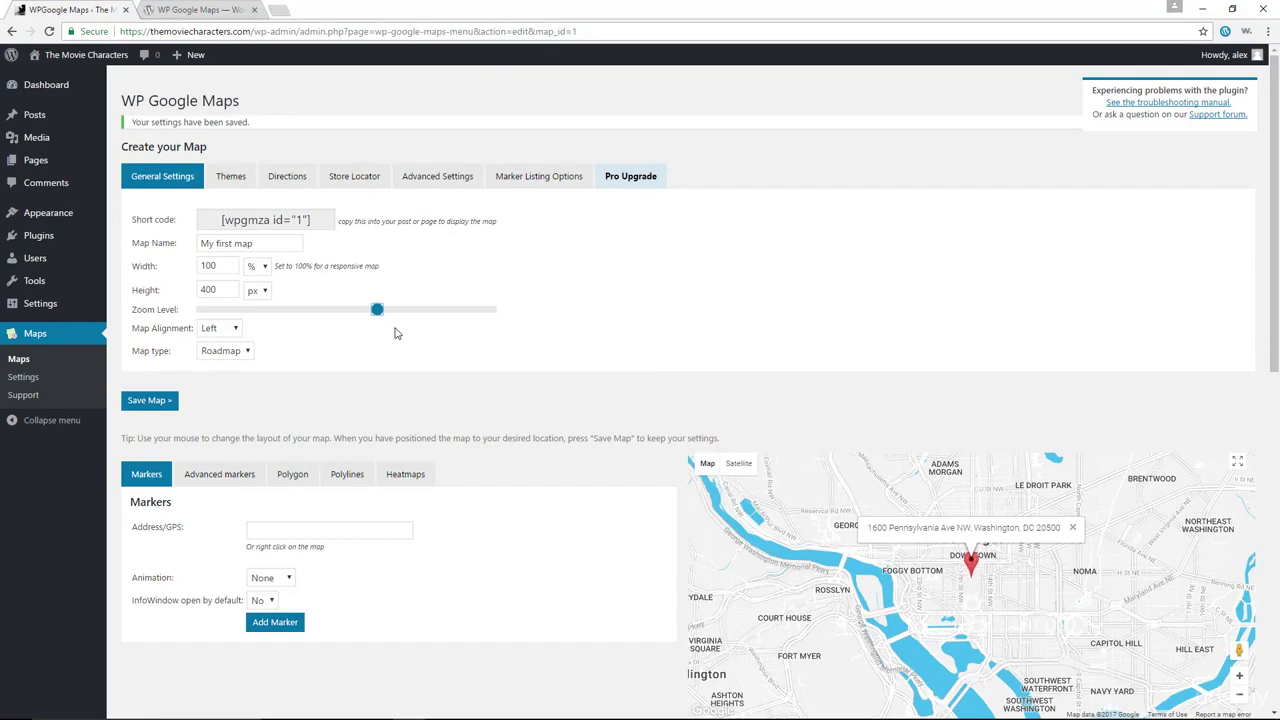
{"action": "left_click", "coordinate": [149, 401]}
Review the advanced marker options available for the map, such as title, description, picture, link and custom marker
{"action": "scroll", "coordinate": [840, 337], "scroll_direction": "down", "scroll_amount": 2}
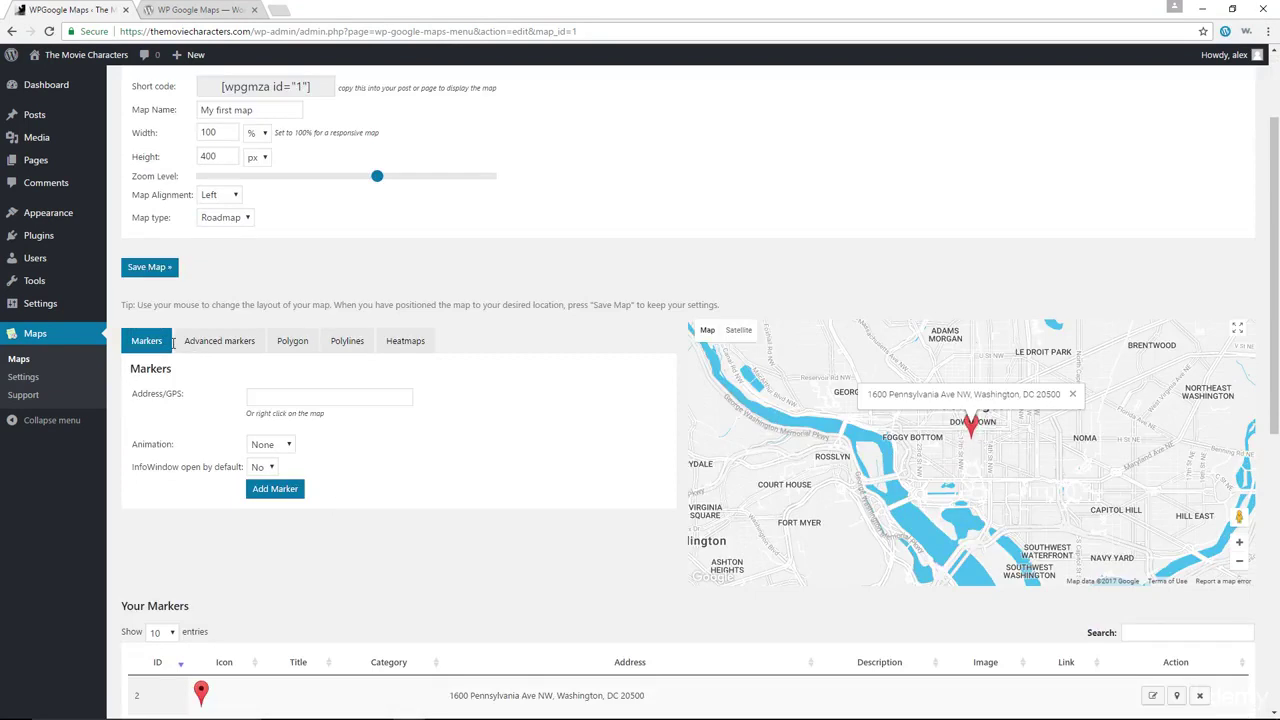
{"action": "left_click", "coordinate": [225, 347]}
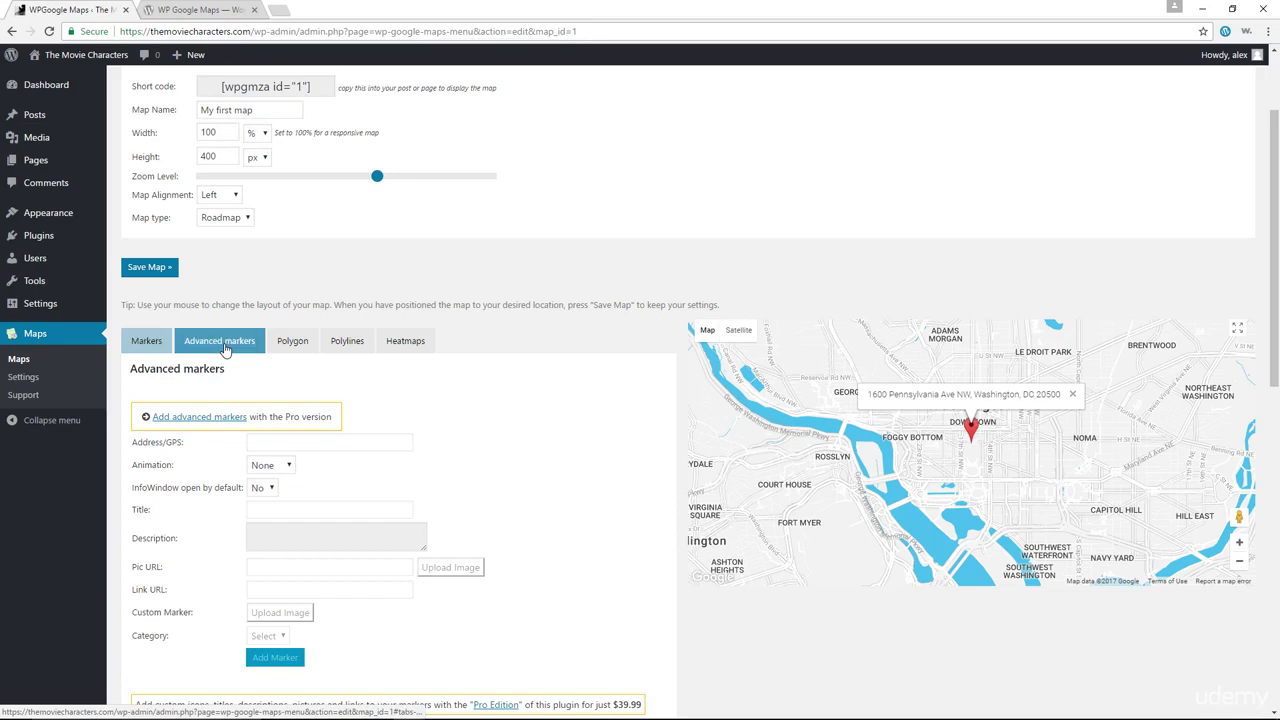
{"action": "scroll", "coordinate": [414, 423], "scroll_direction": "down", "scroll_amount": 2}
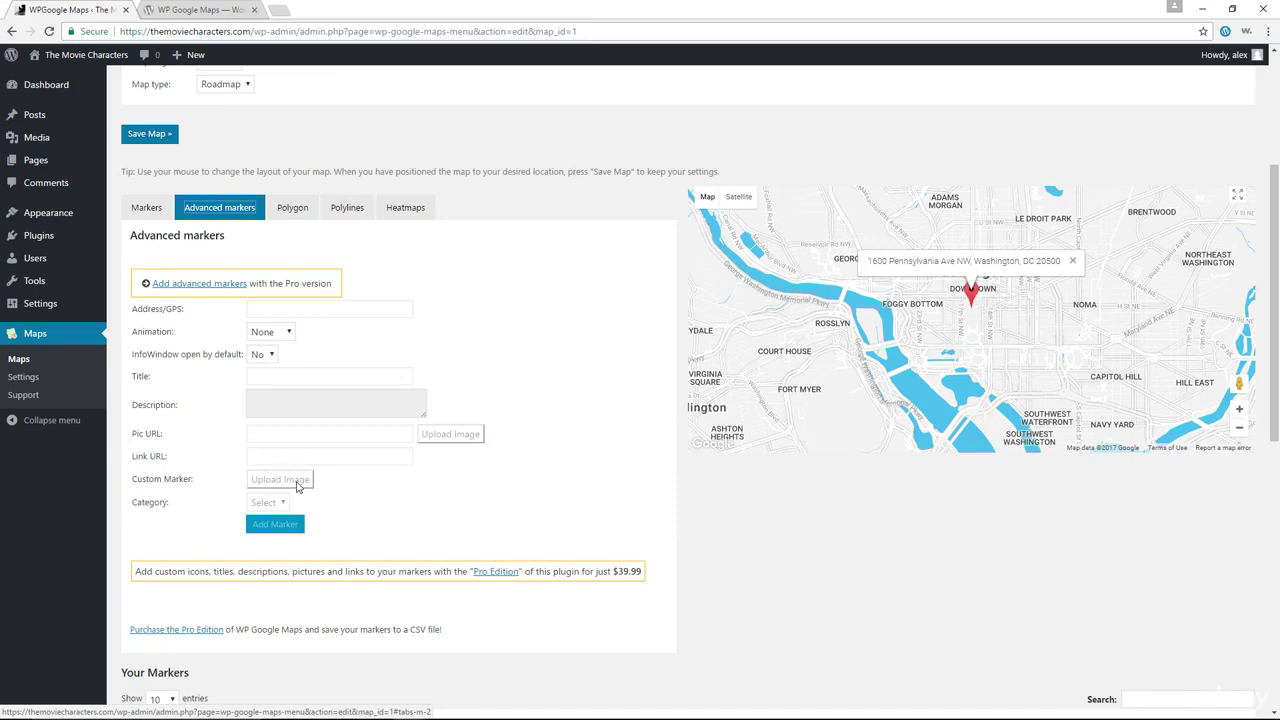
Look at Google's Simple Polygon sample and the map's new polygon form, then leave the form without saving
{"action": "left_click", "coordinate": [293, 207]}
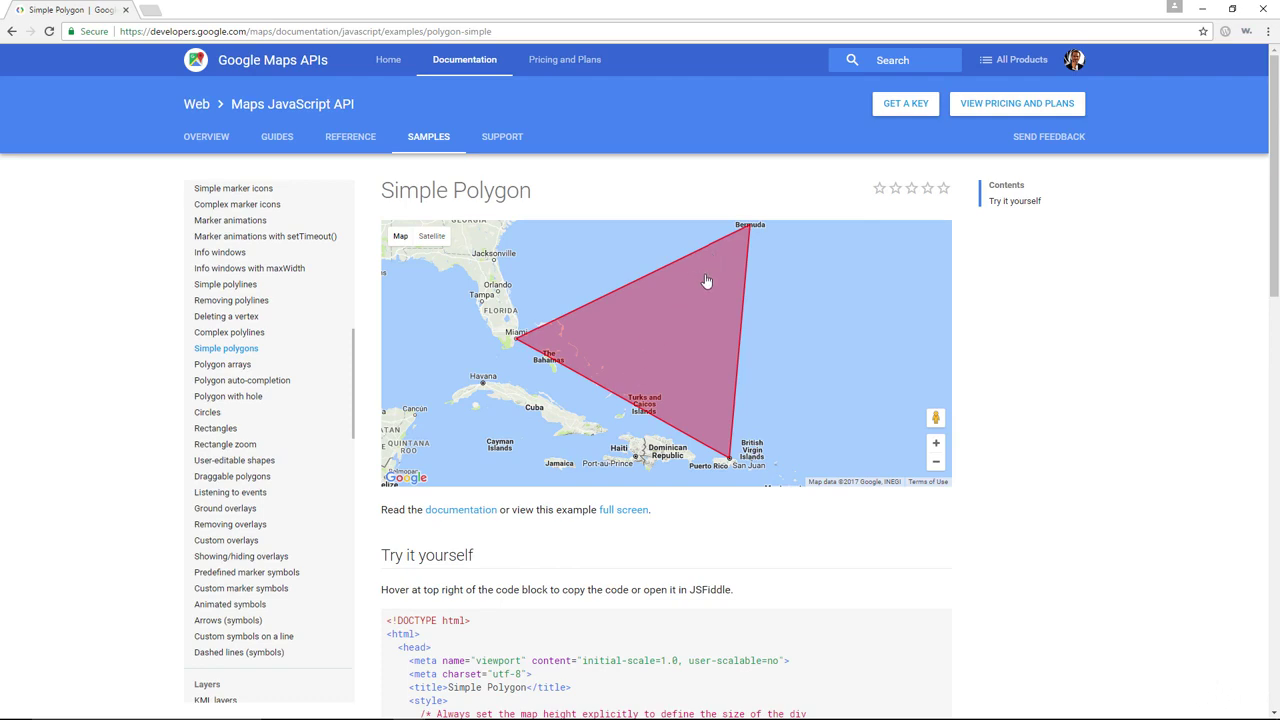
{"action": "double_click", "coordinate": [643, 9]}
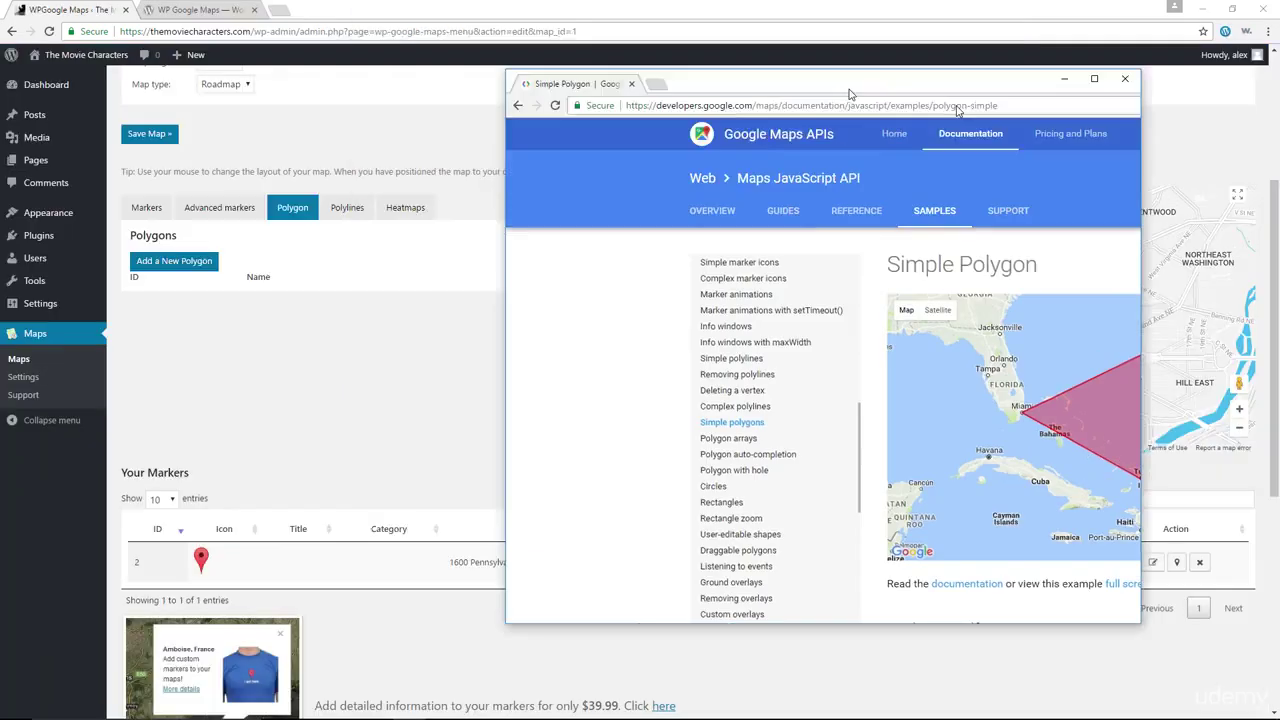
{"action": "left_click", "coordinate": [290, 284]}
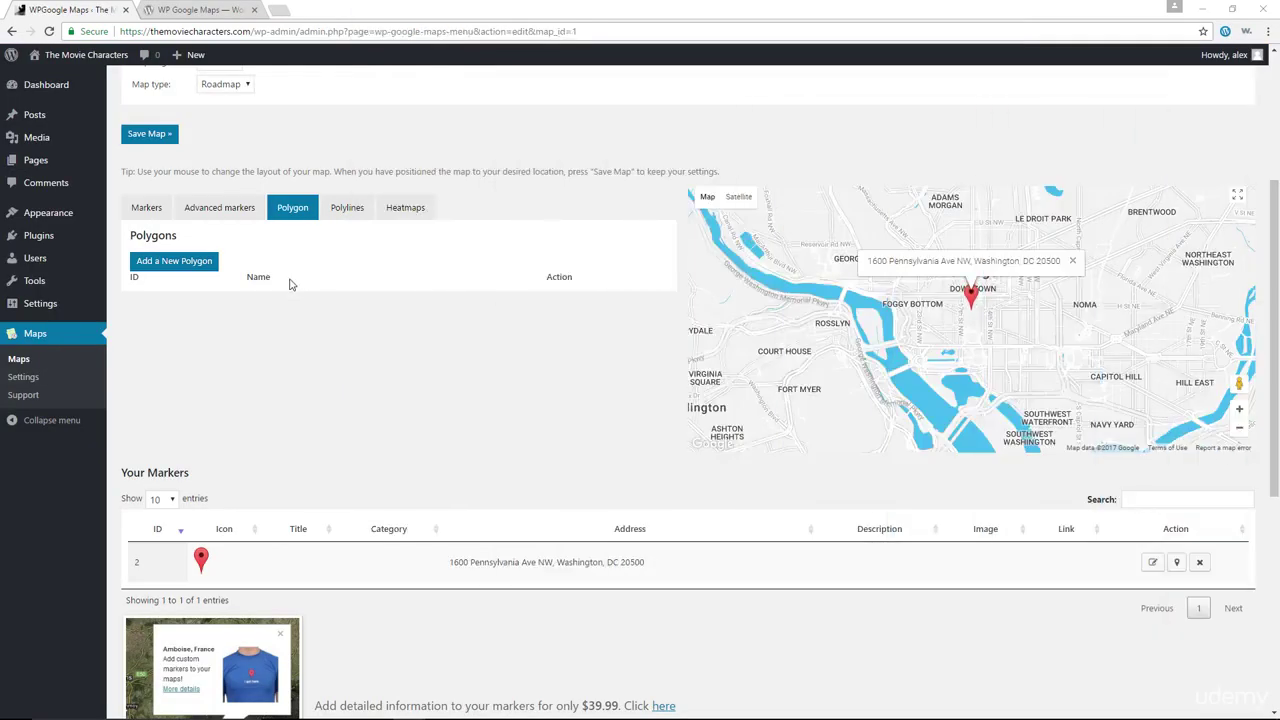
{"action": "left_click", "coordinate": [181, 263]}
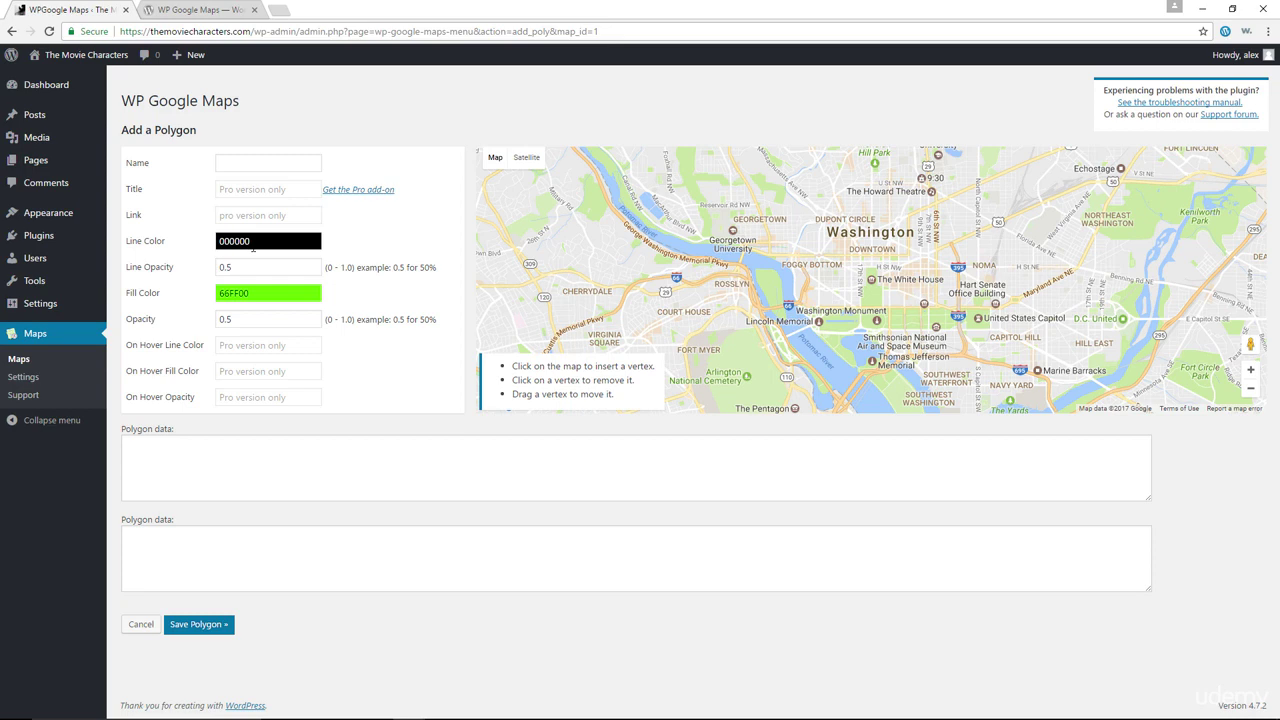
{"action": "left_click", "coordinate": [140, 624]}
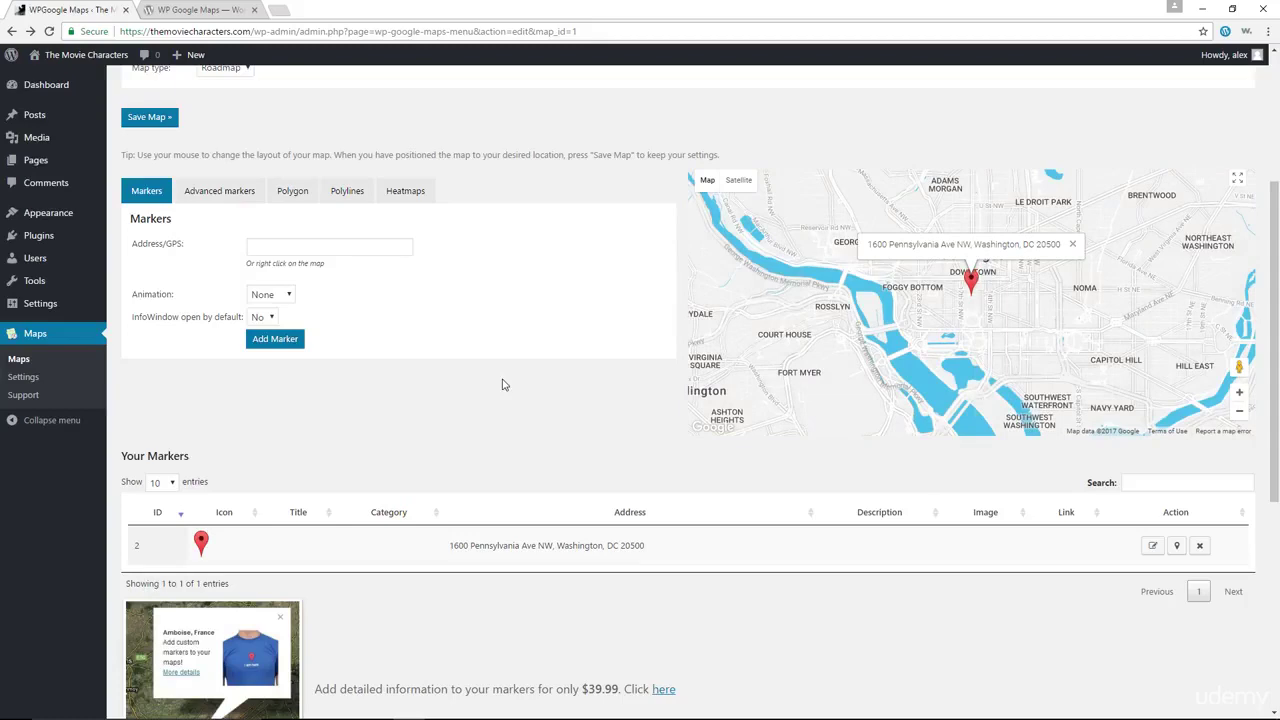
Check the polyline samples in Google's documentation and the map's new polyline form, then leave the form without saving
{"action": "scroll", "coordinate": [500, 384], "scroll_direction": "down", "scroll_amount": 2}
{"action": "scroll", "coordinate": [502, 388], "scroll_direction": "up", "scroll_amount": 2}
{"action": "left_click", "coordinate": [347, 192]}
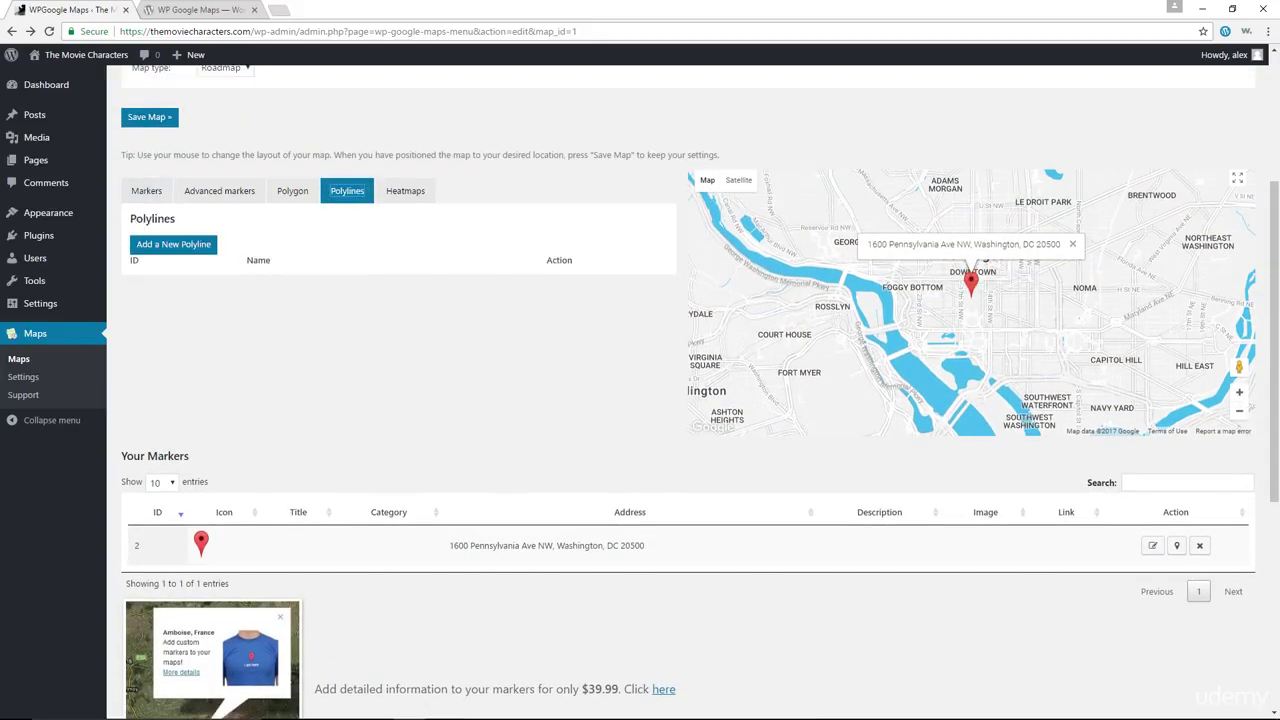
{"action": "key", "text": "alt+Tab"}
{"action": "left_click_drag", "start_coordinate": [1030, 119], "coordinate": [911, 119]}
{"action": "double_click", "coordinate": [911, 119]}
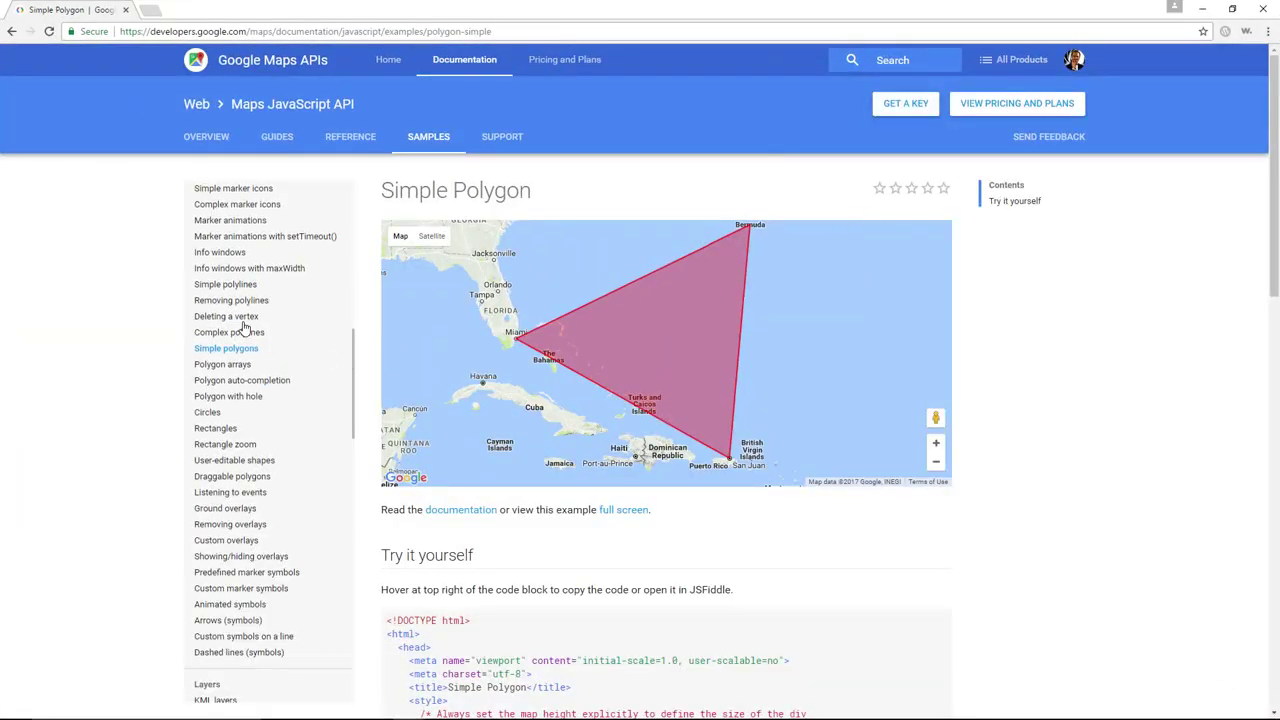
{"action": "left_click", "coordinate": [232, 301]}
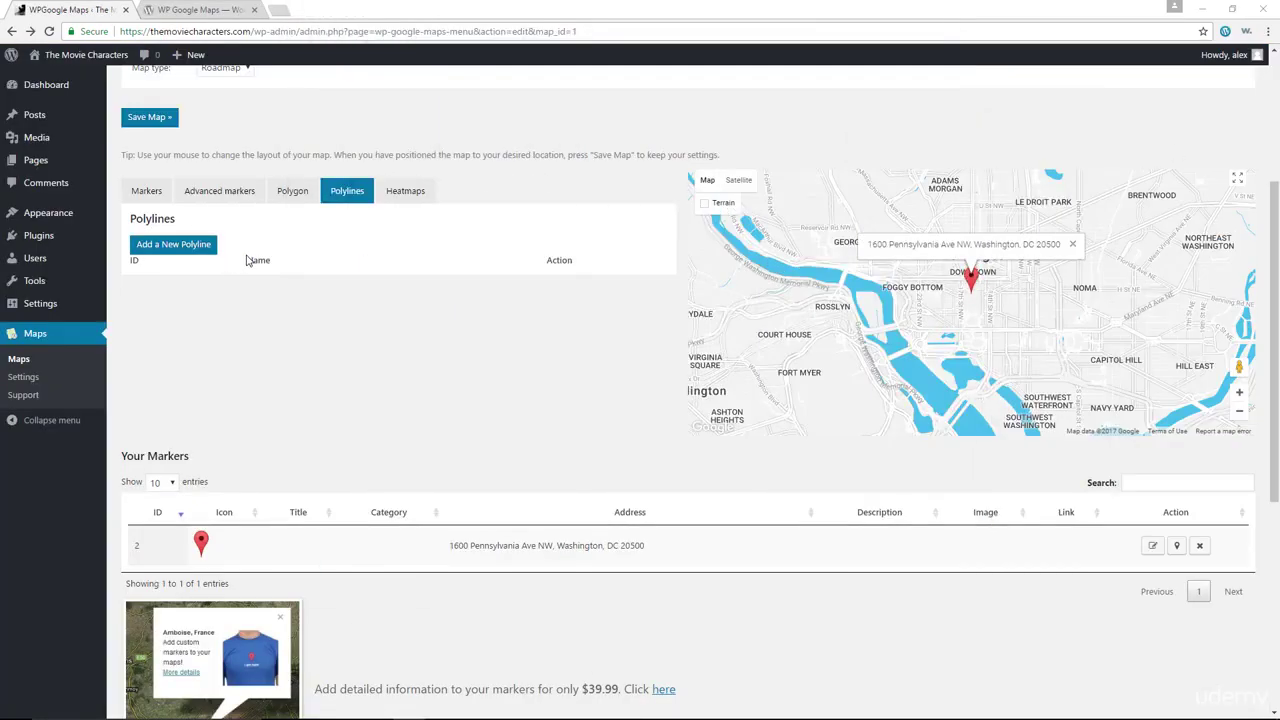
{"action": "left_click", "coordinate": [171, 249]}
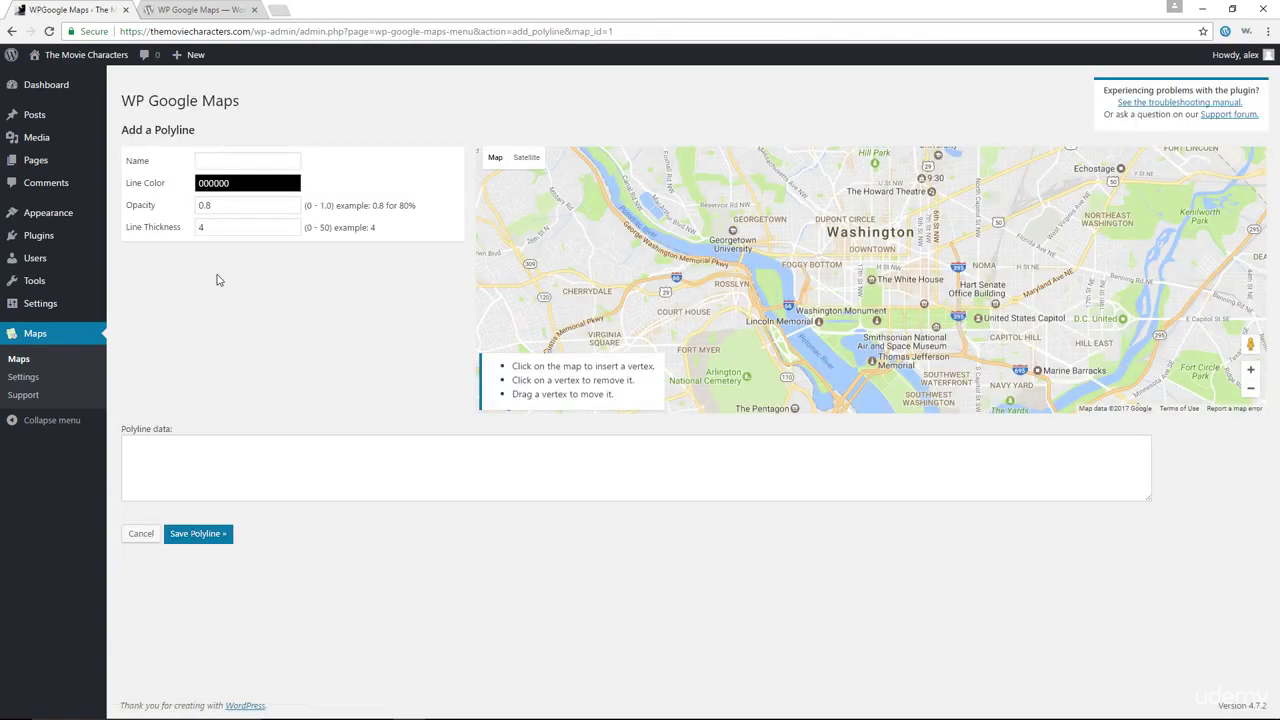
{"action": "left_click", "coordinate": [141, 534]}
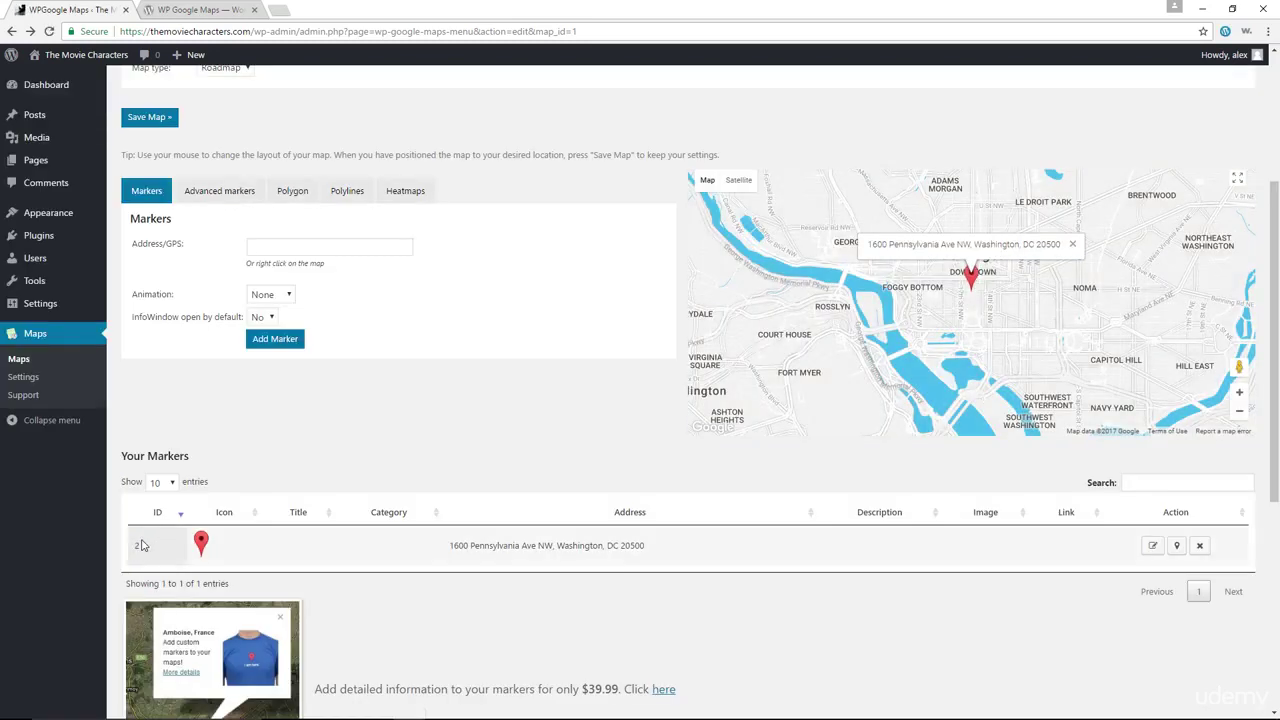
Review the heatmap options offered for the map
{"action": "left_click", "coordinate": [406, 193]}
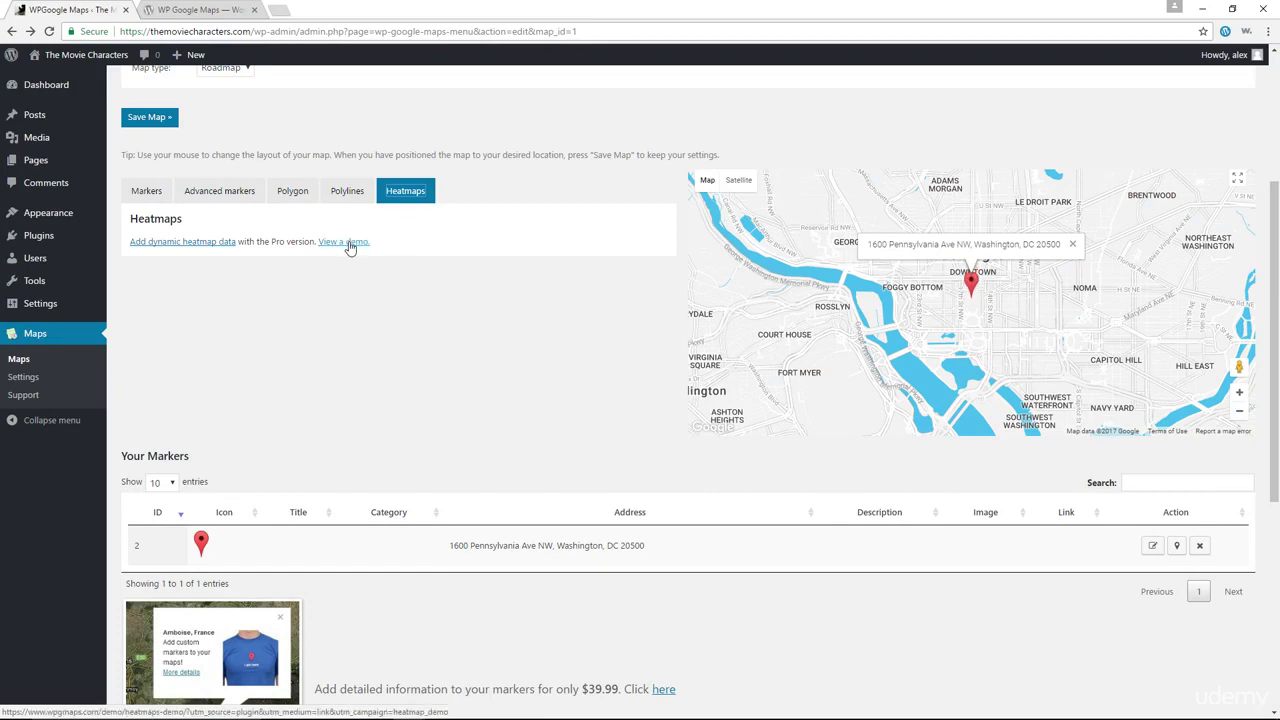
{"action": "scroll", "coordinate": [371, 255], "scroll_direction": "up", "scroll_amount": 3}
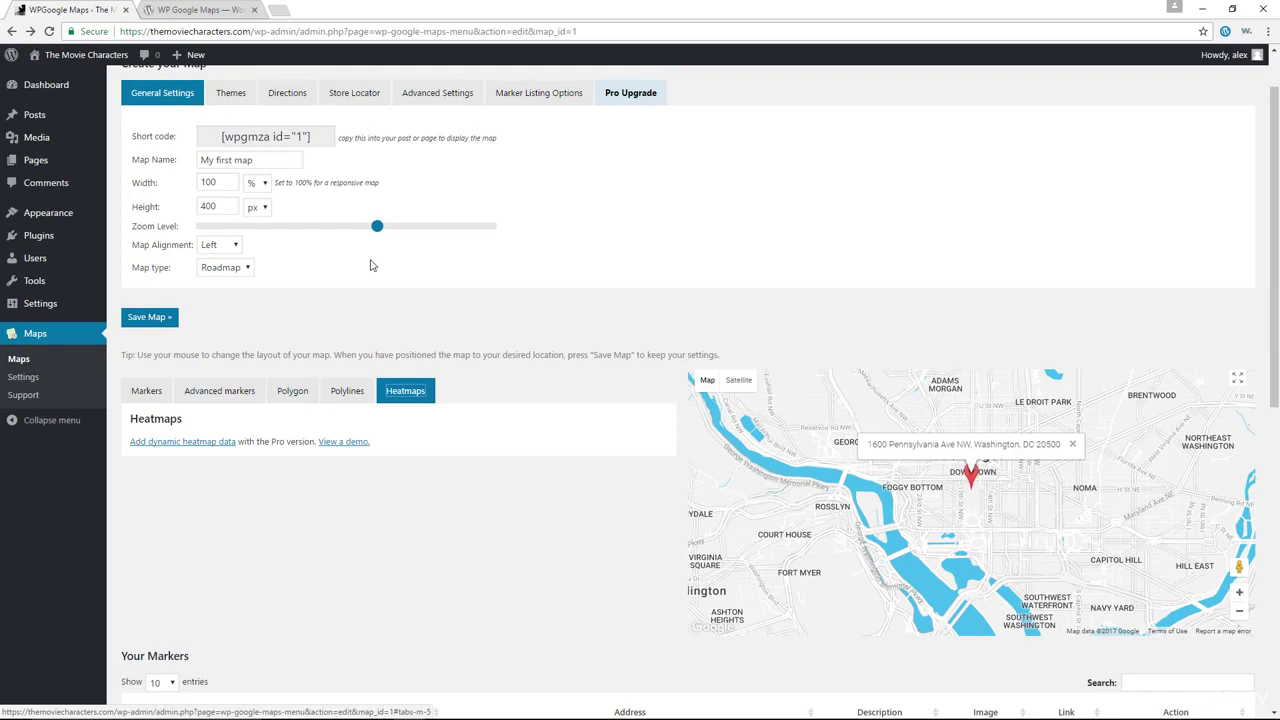
{"action": "scroll", "coordinate": [491, 403], "scroll_direction": "down", "scroll_amount": 2}
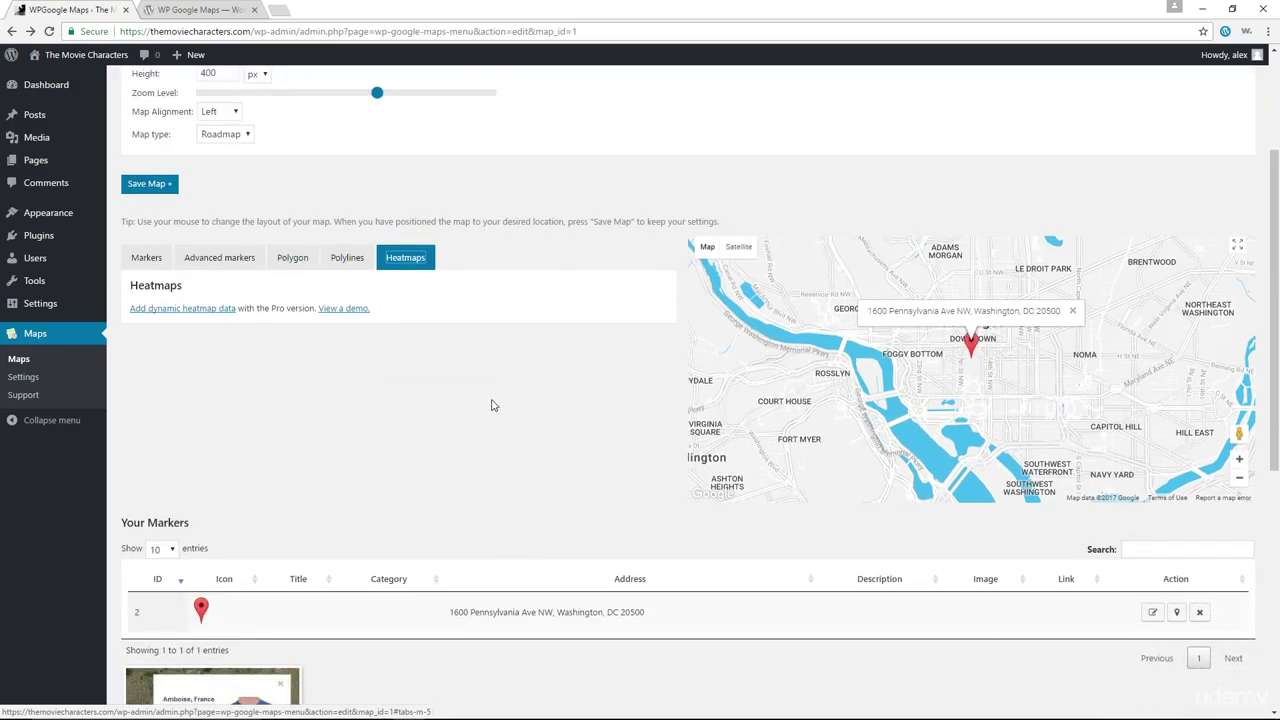
Copy the map's shortcode [wpgmza id="1"] from its general settings
{"action": "scroll", "coordinate": [491, 403], "scroll_direction": "up", "scroll_amount": 3}
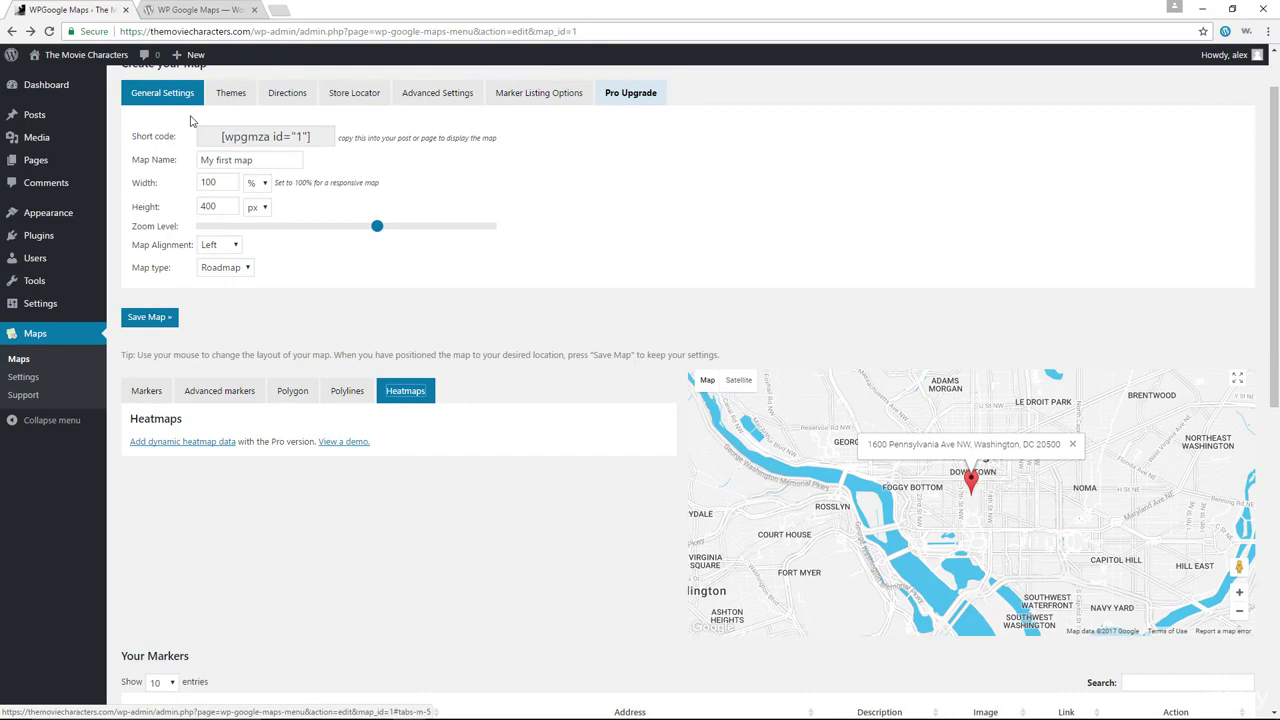
{"action": "scroll", "coordinate": [305, 147], "scroll_direction": "up", "scroll_amount": 1}
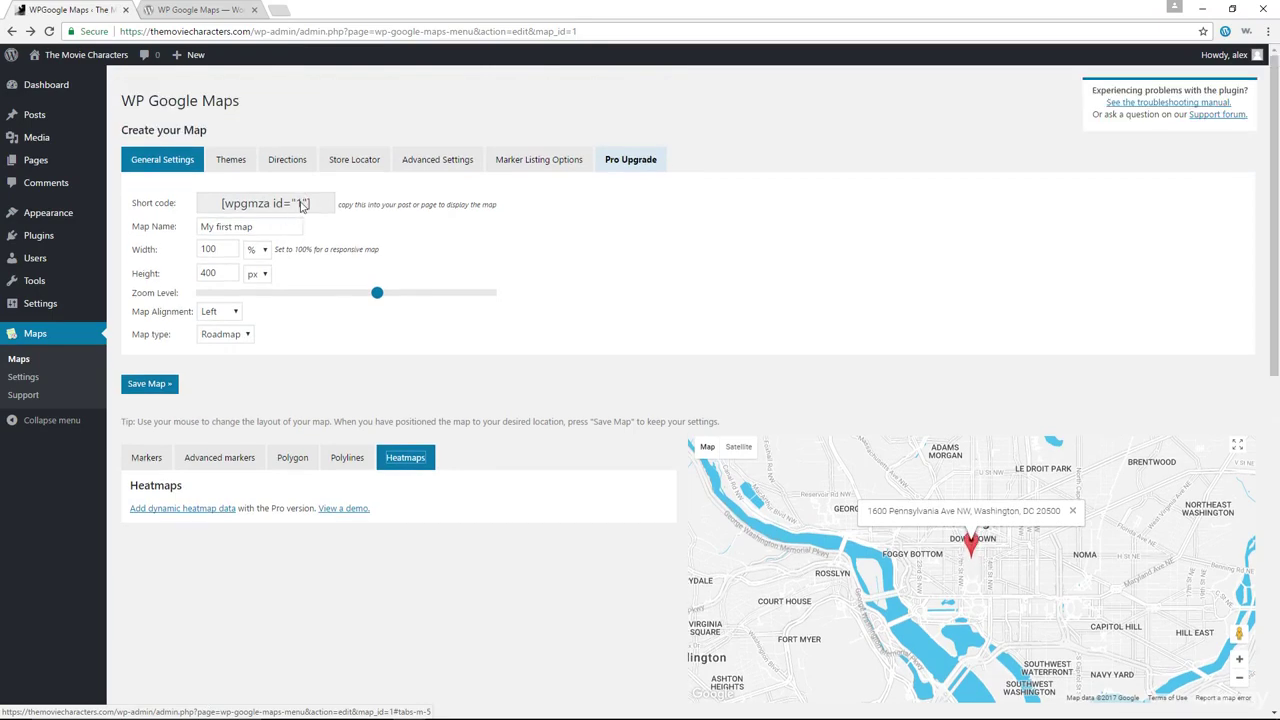
{"action": "left_click", "coordinate": [322, 206]}
{"action": "left_click_drag", "start_coordinate": [322, 206], "coordinate": [222, 203]}
{"action": "left_click", "coordinate": [276, 203]}
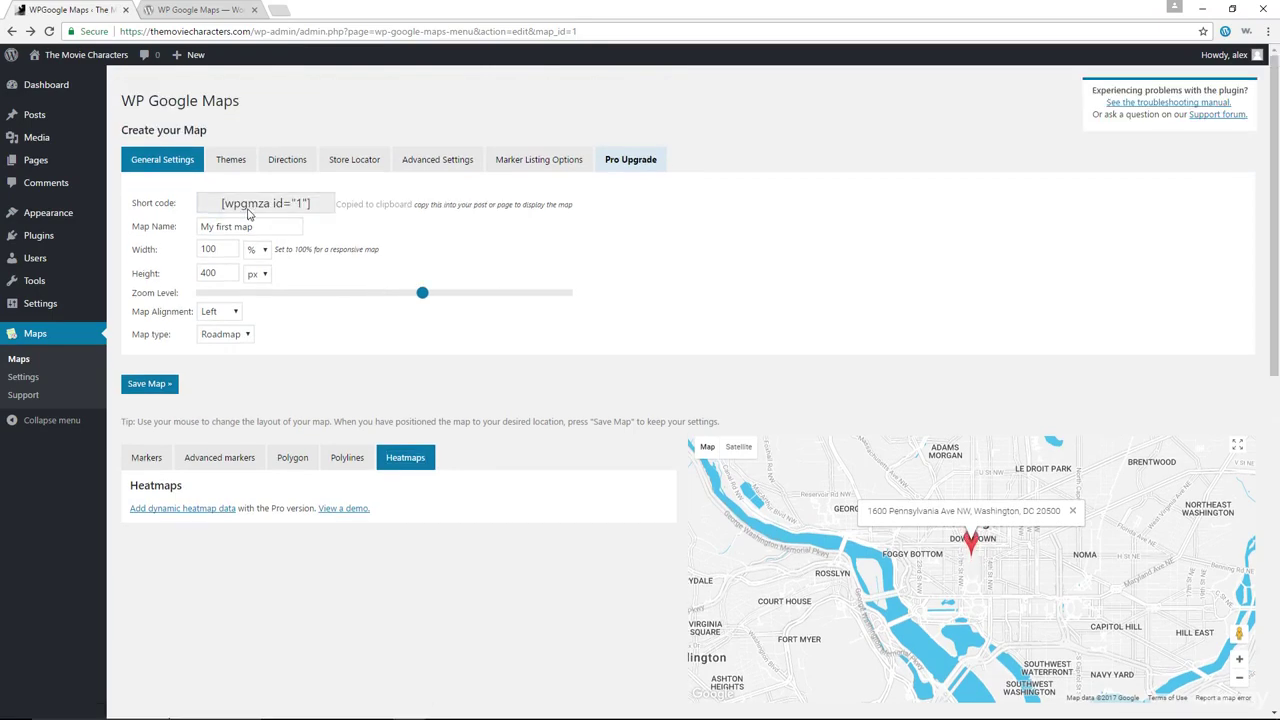
{"action": "left_click", "coordinate": [276, 203]}
Publish a new page titled "Google Maps Location" containing the shortcode [wpgmza id="1"], and view it on the site
{"action": "mouse_move", "coordinate": [70, 160]}
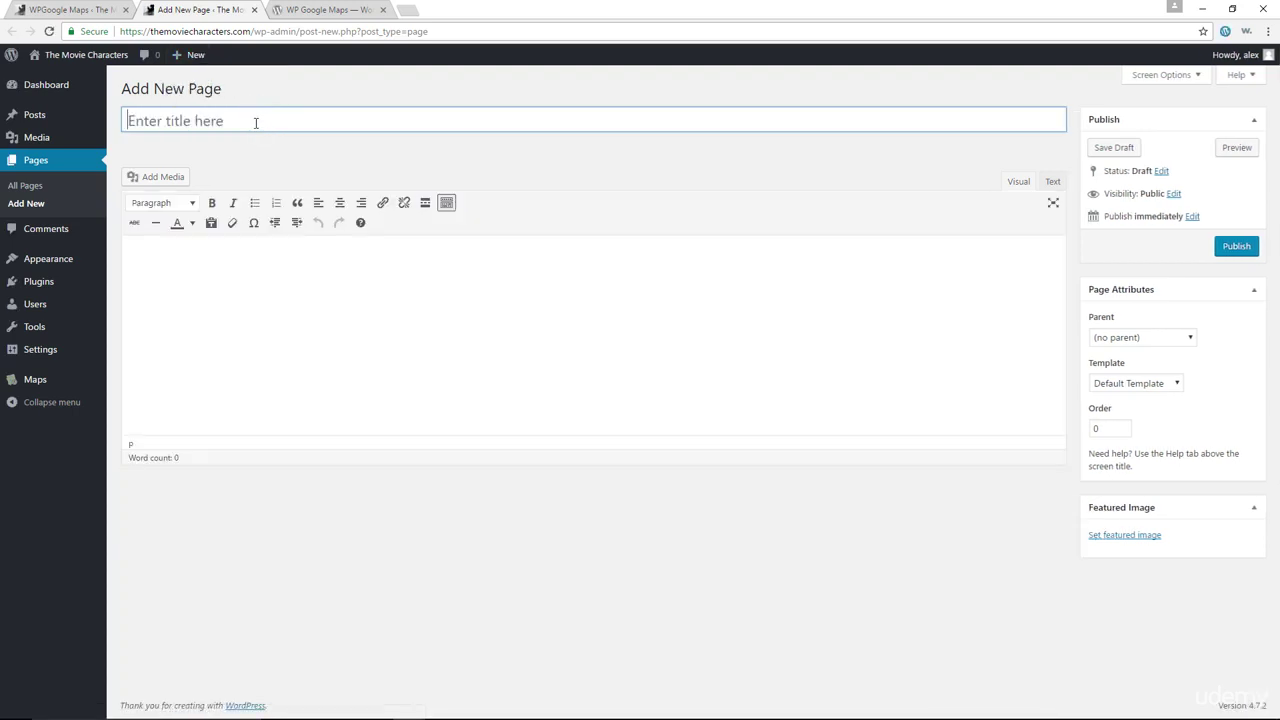
{"action": "left_click", "coordinate": [256, 122]}
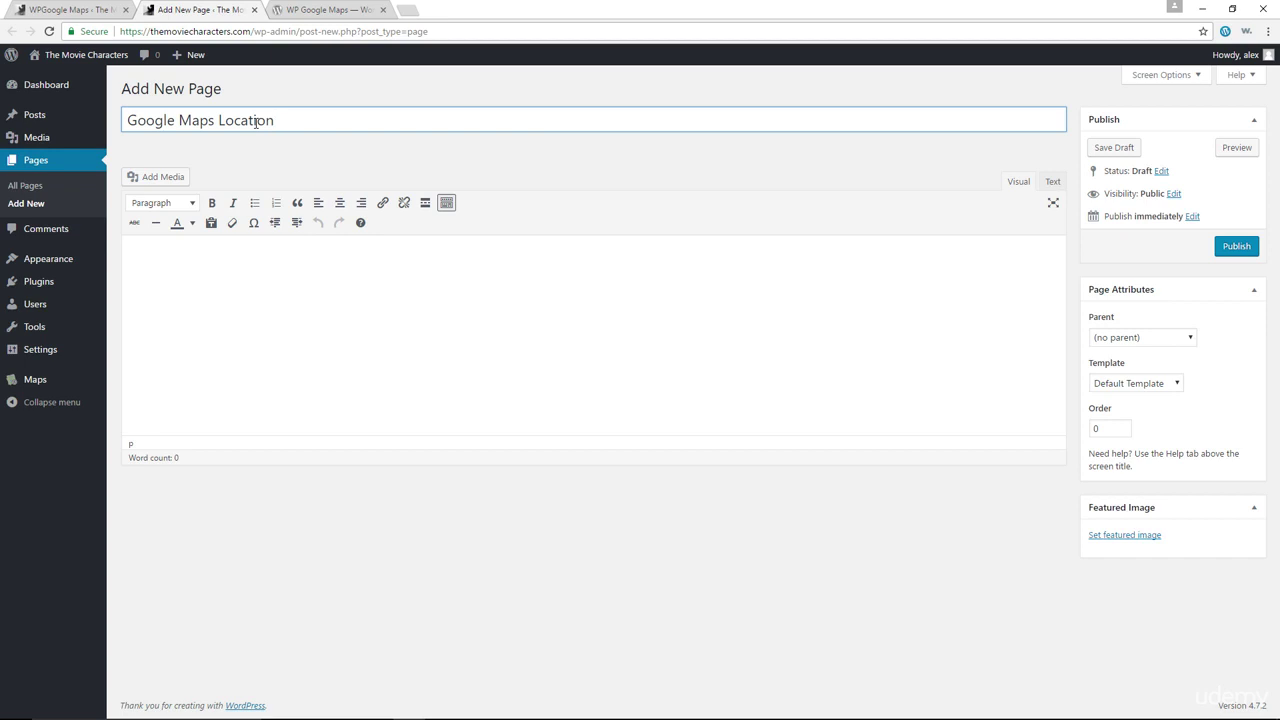
{"action": "left_click", "coordinate": [273, 291]}
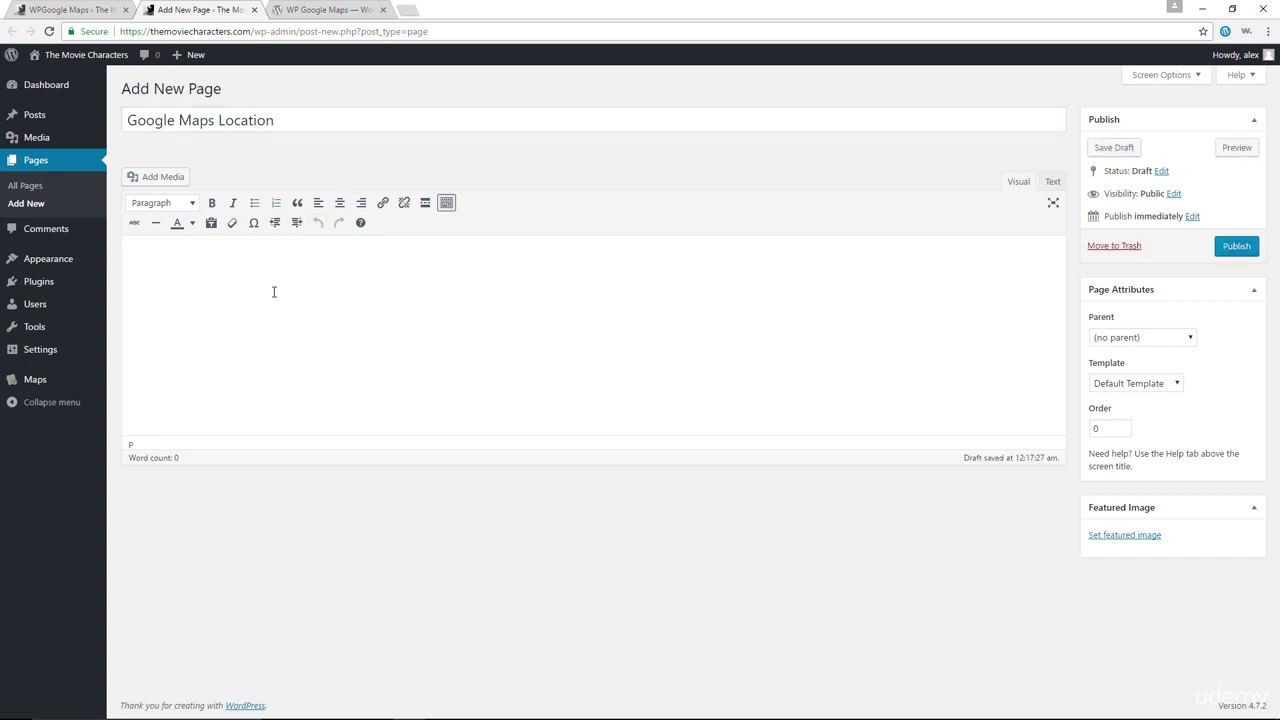
{"action": "key", "text": "ctrl+v"}
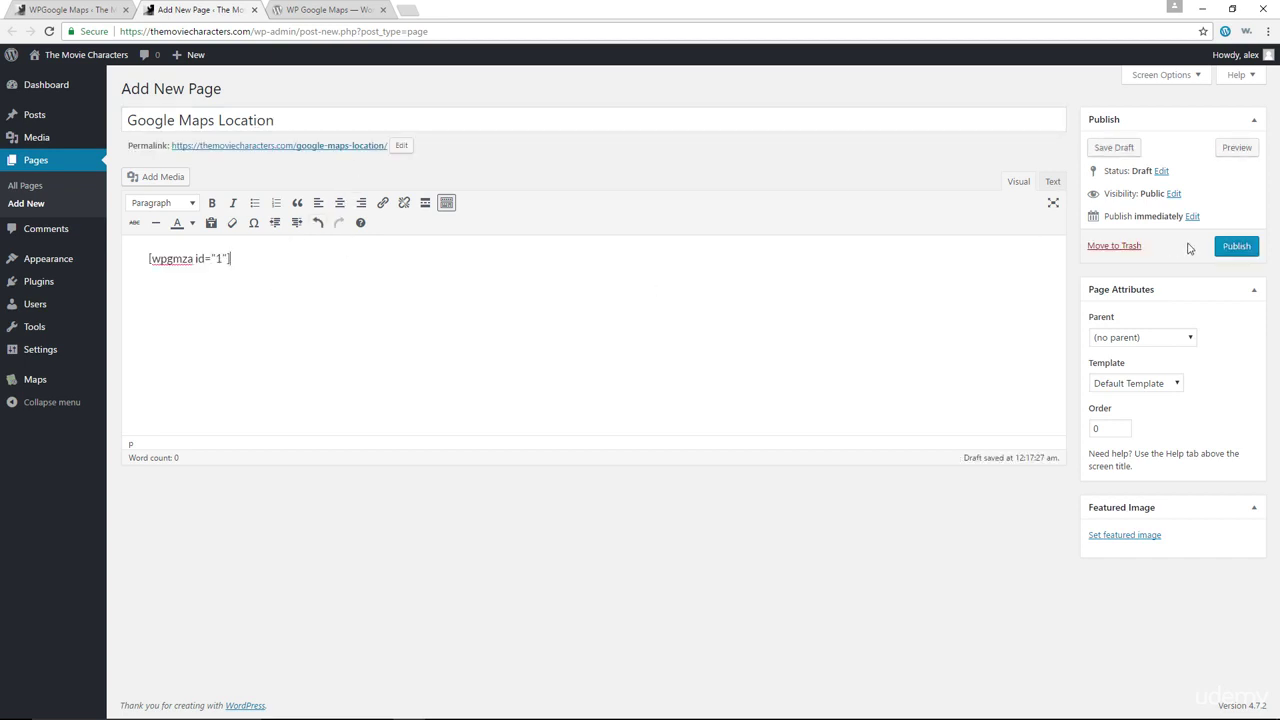
{"action": "left_click", "coordinate": [1235, 246]}
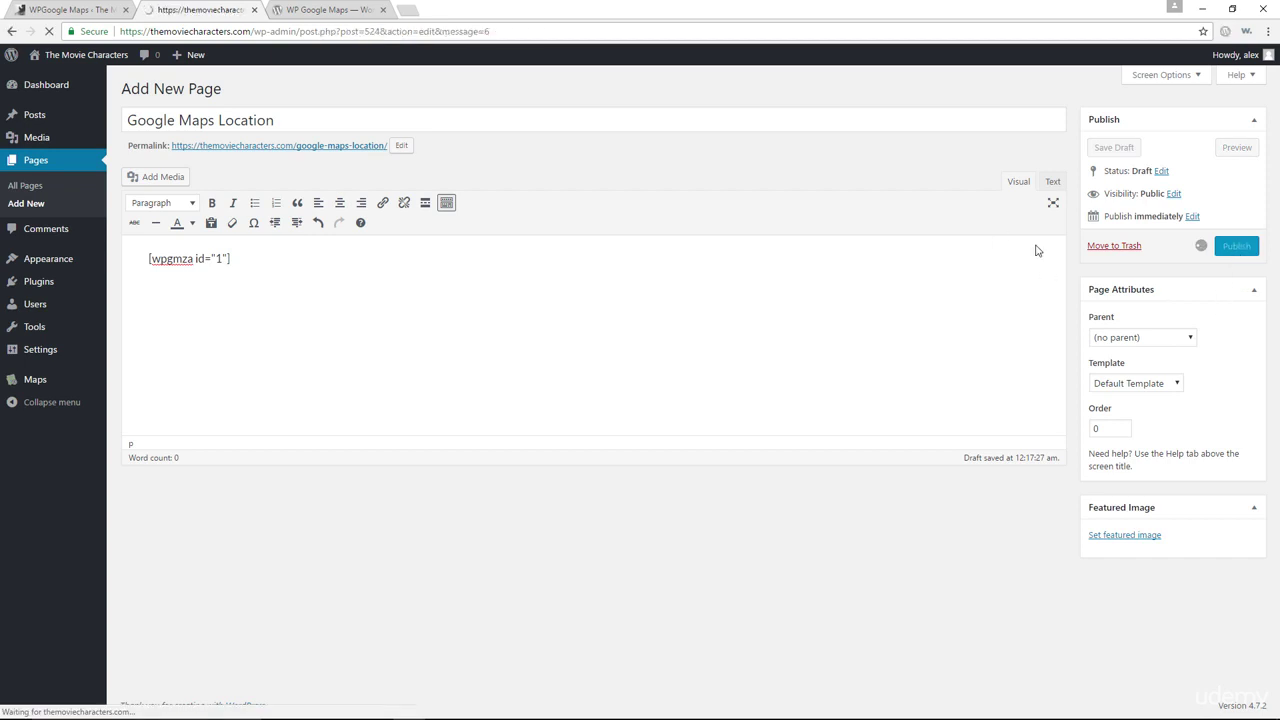
{"action": "left_click", "coordinate": [219, 117]}
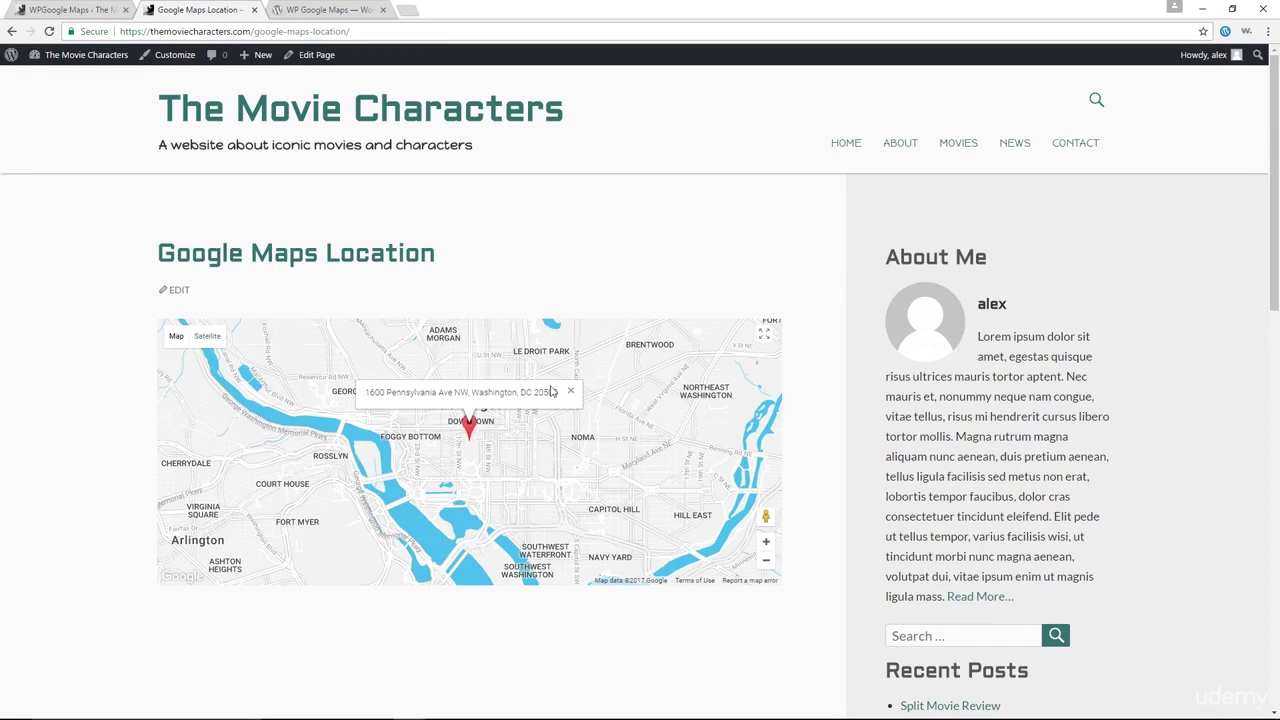
Add a WP Google Maps widget below Easy Profile in the First Sidebar Area, with "My first map" selected, and save it
{"action": "left_click", "coordinate": [116, 10]}
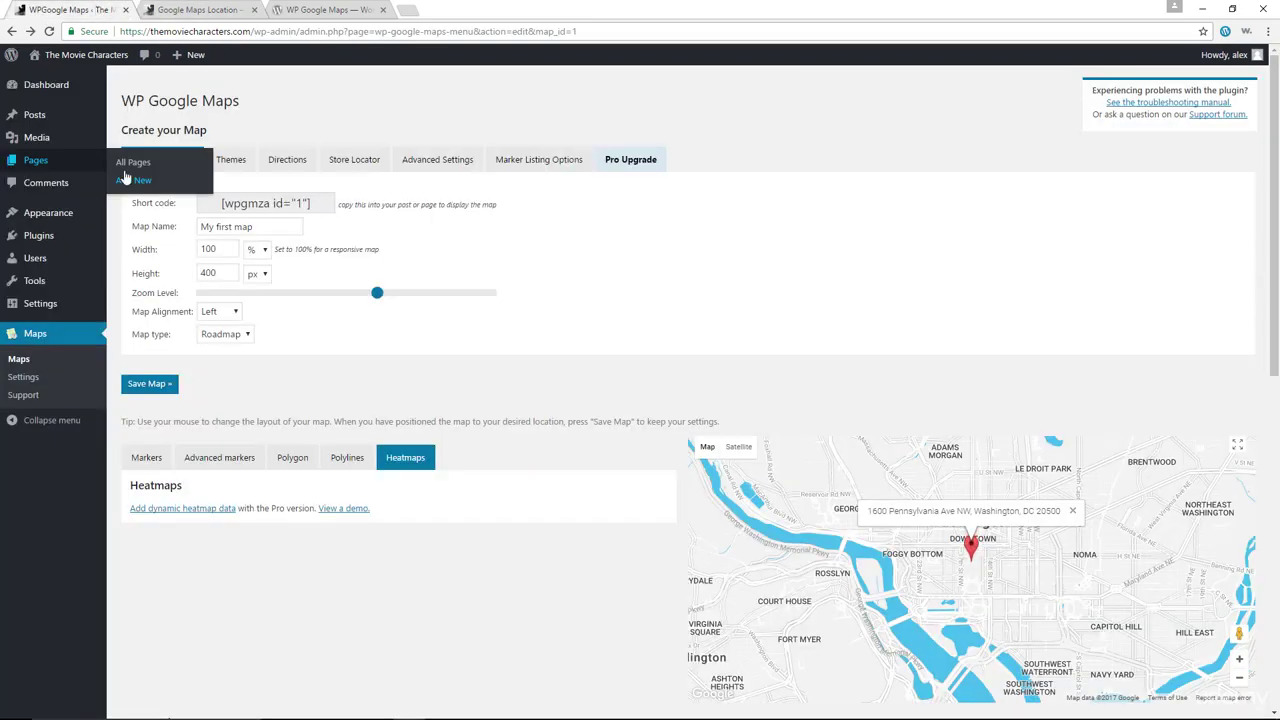
{"action": "mouse_move", "coordinate": [82, 220]}
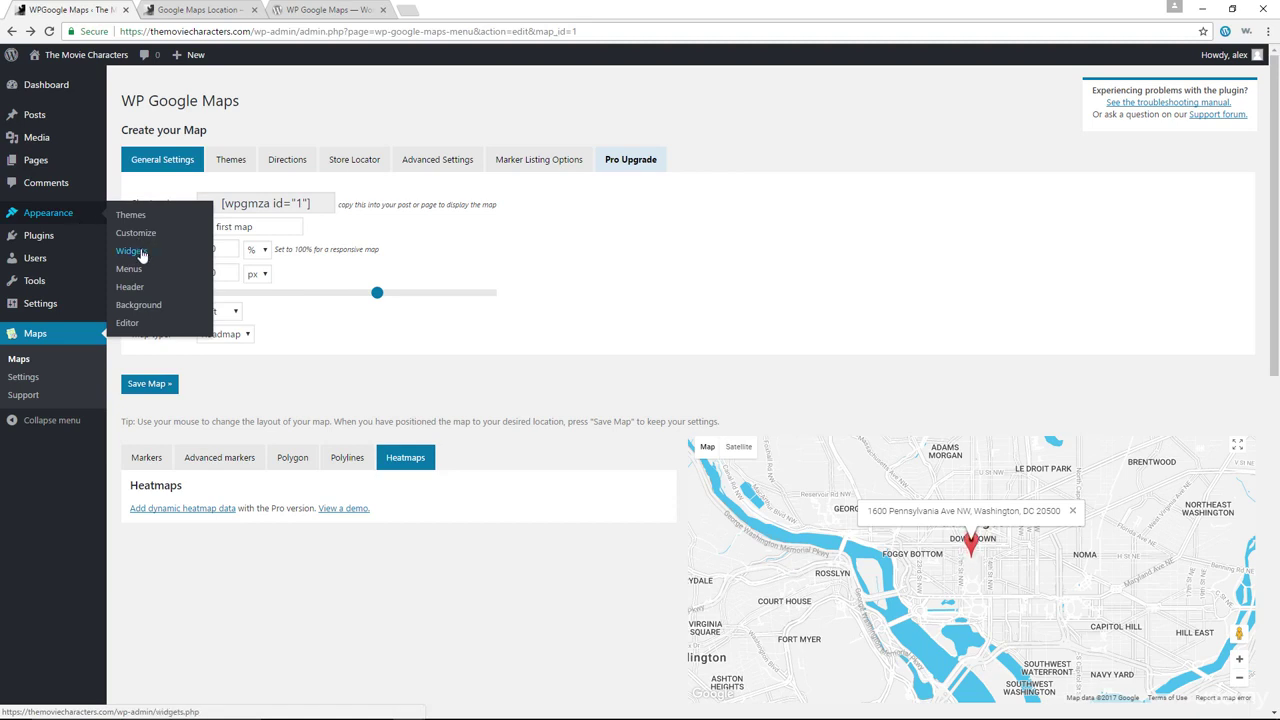
{"action": "left_click", "coordinate": [141, 254]}
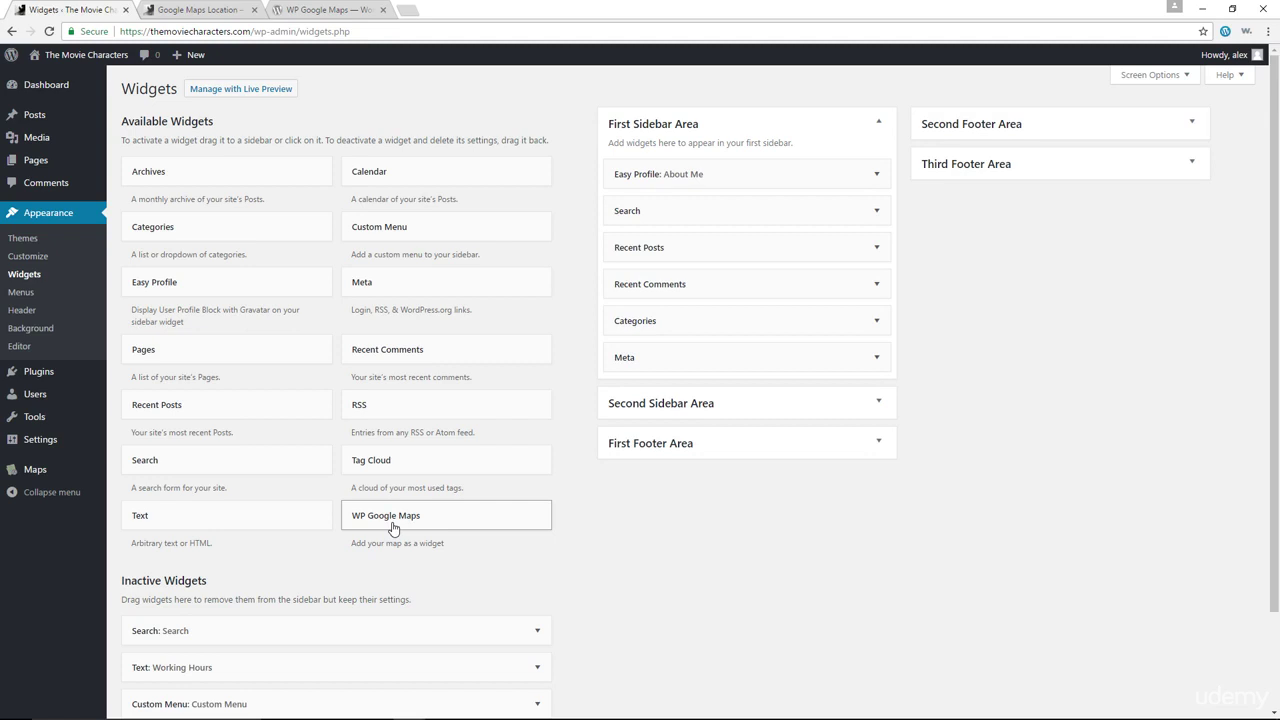
{"action": "left_click_drag", "start_coordinate": [400, 522], "coordinate": [666, 207]}
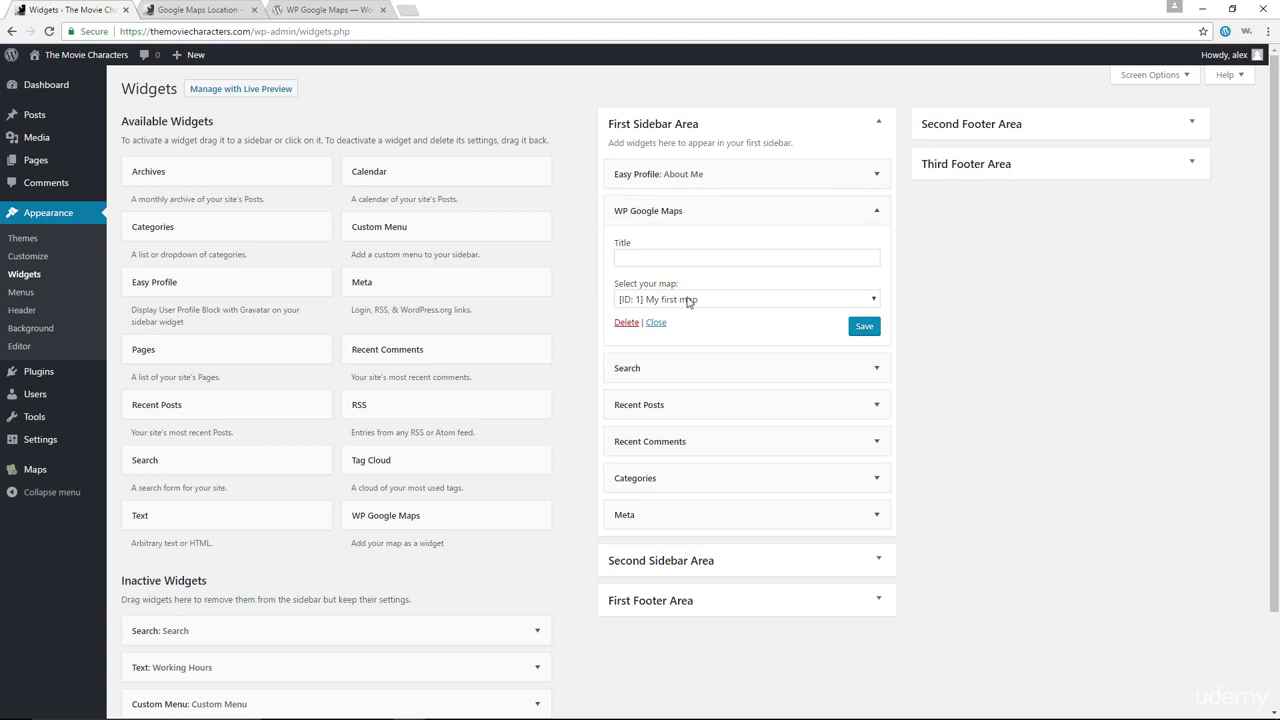
{"action": "left_click", "coordinate": [688, 300]}
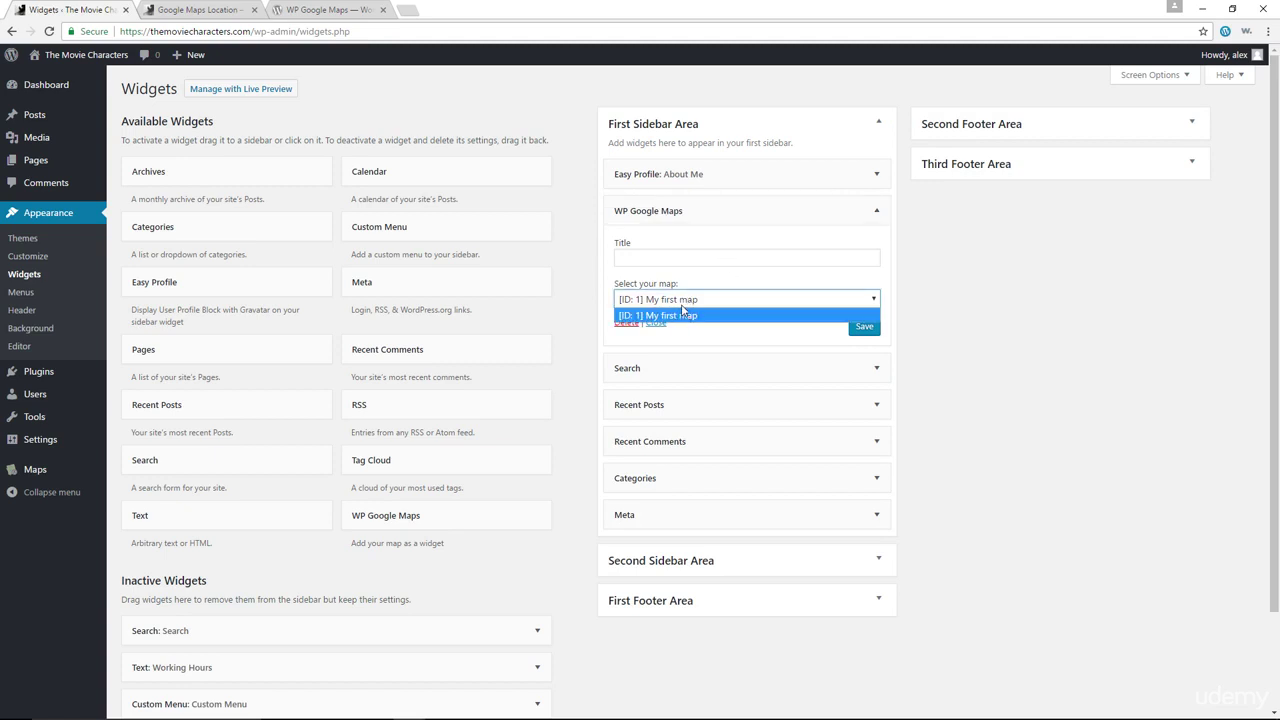
{"action": "left_click", "coordinate": [684, 302]}
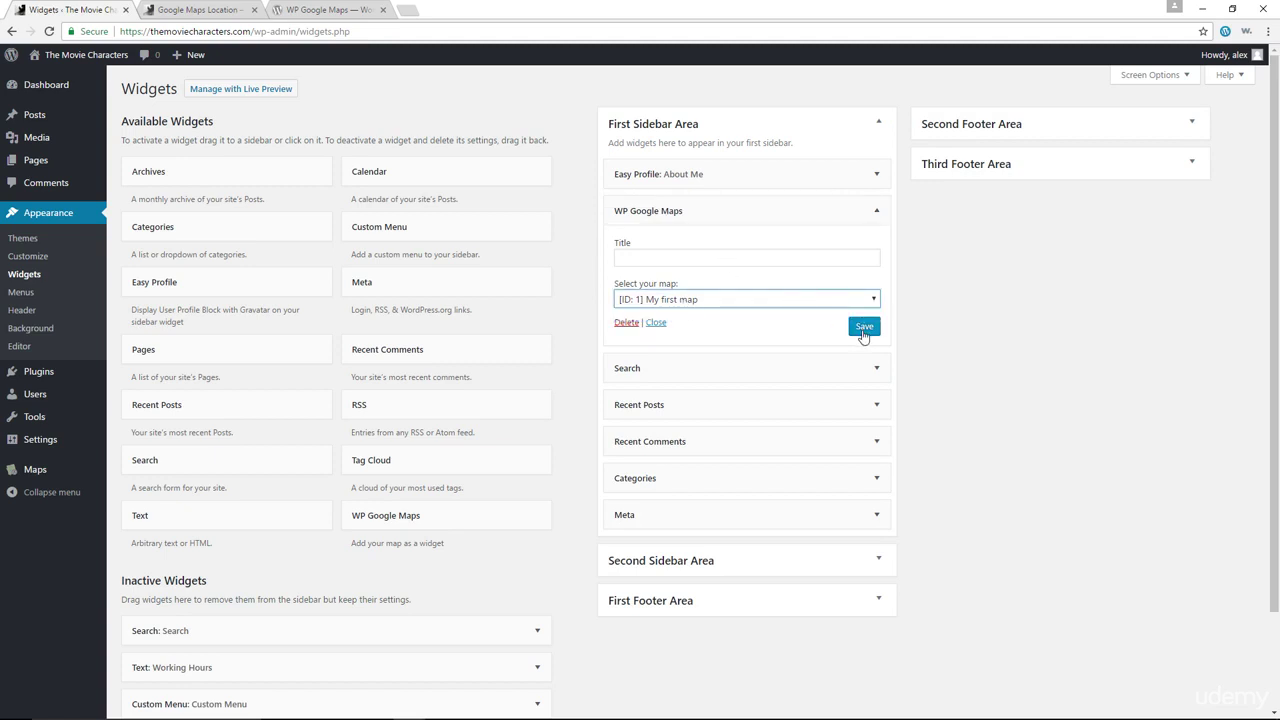
{"action": "left_click", "coordinate": [864, 328]}
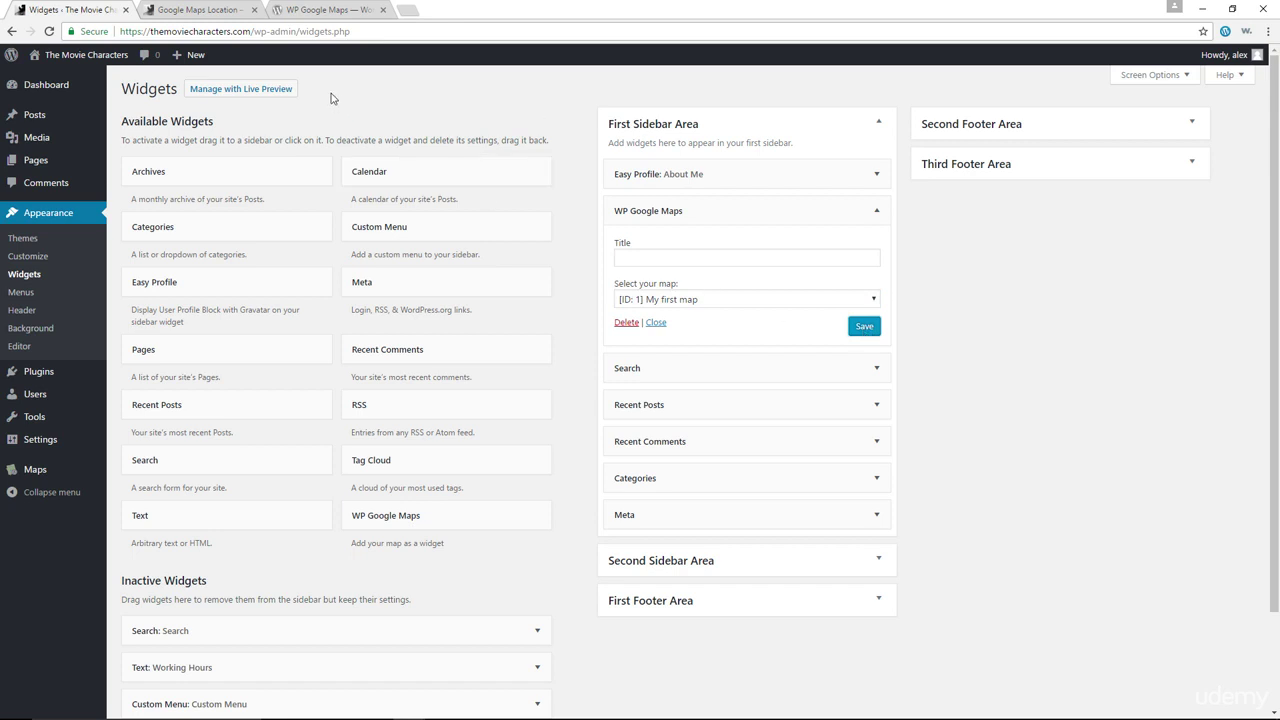
Reload the published Google Maps Location page and check its sidebar for the map widget
{"action": "left_click", "coordinate": [214, 10]}
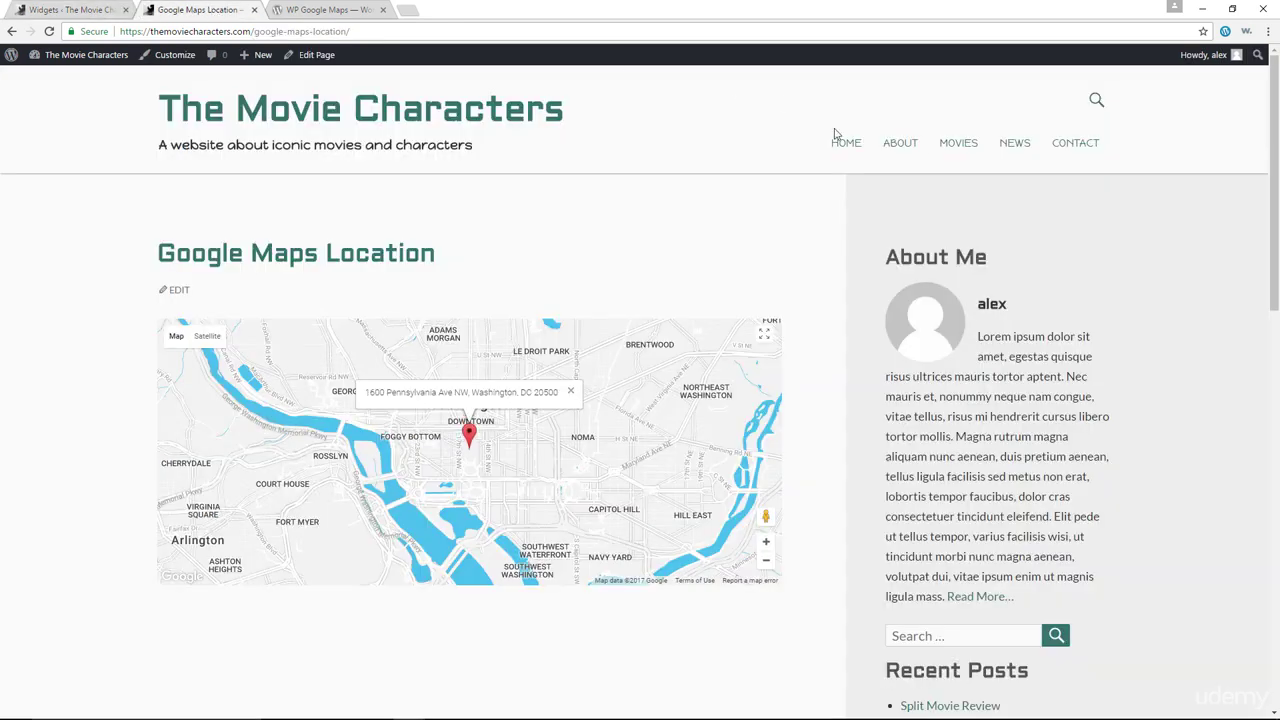
{"action": "left_click", "coordinate": [49, 31]}
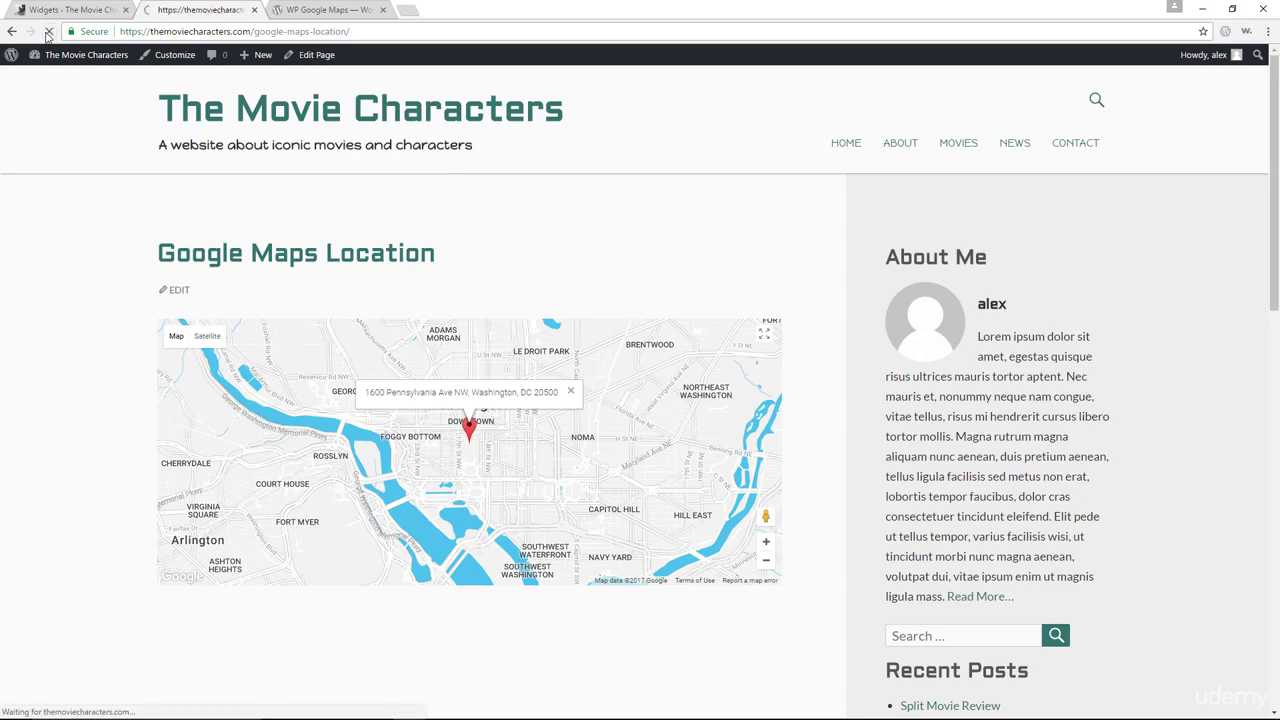
{"action": "scroll", "coordinate": [1136, 292], "scroll_direction": "down", "scroll_amount": 1}
{"action": "scroll", "coordinate": [1136, 292], "scroll_direction": "up", "scroll_amount": 1}
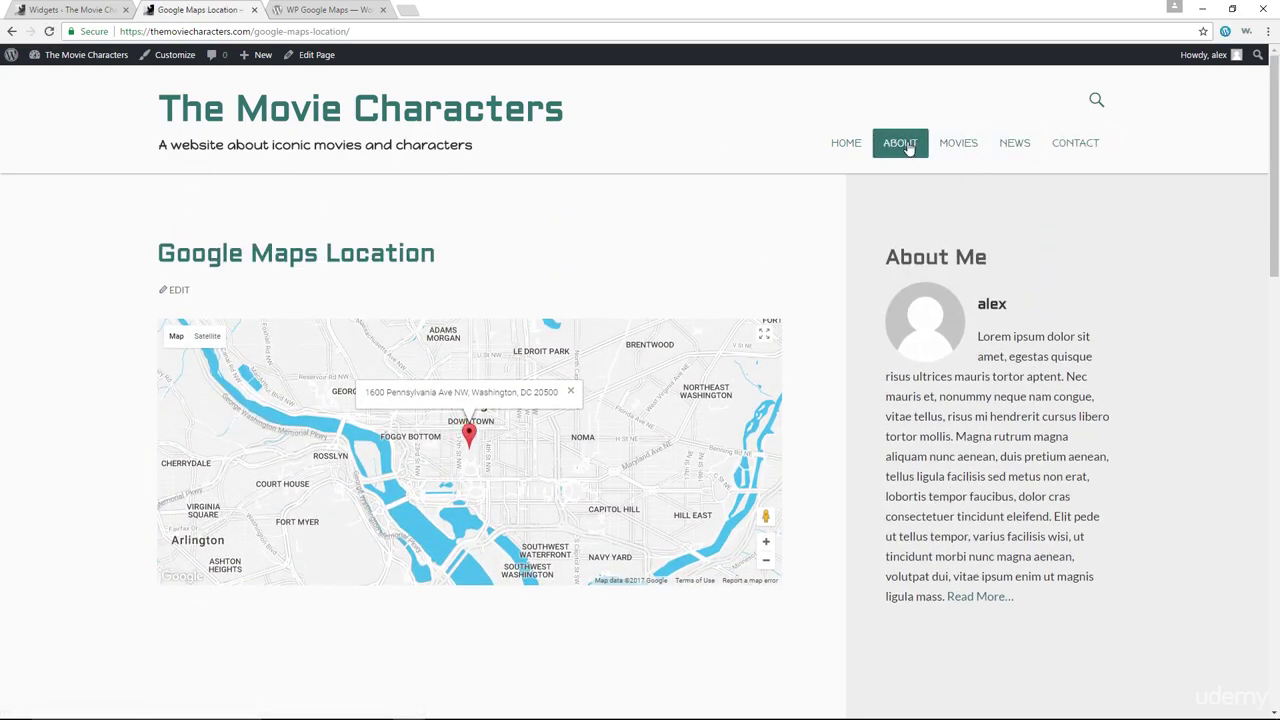
Go to the site's home page and examine the map in its sidebar, panning around the marker
{"action": "left_click", "coordinate": [846, 145]}
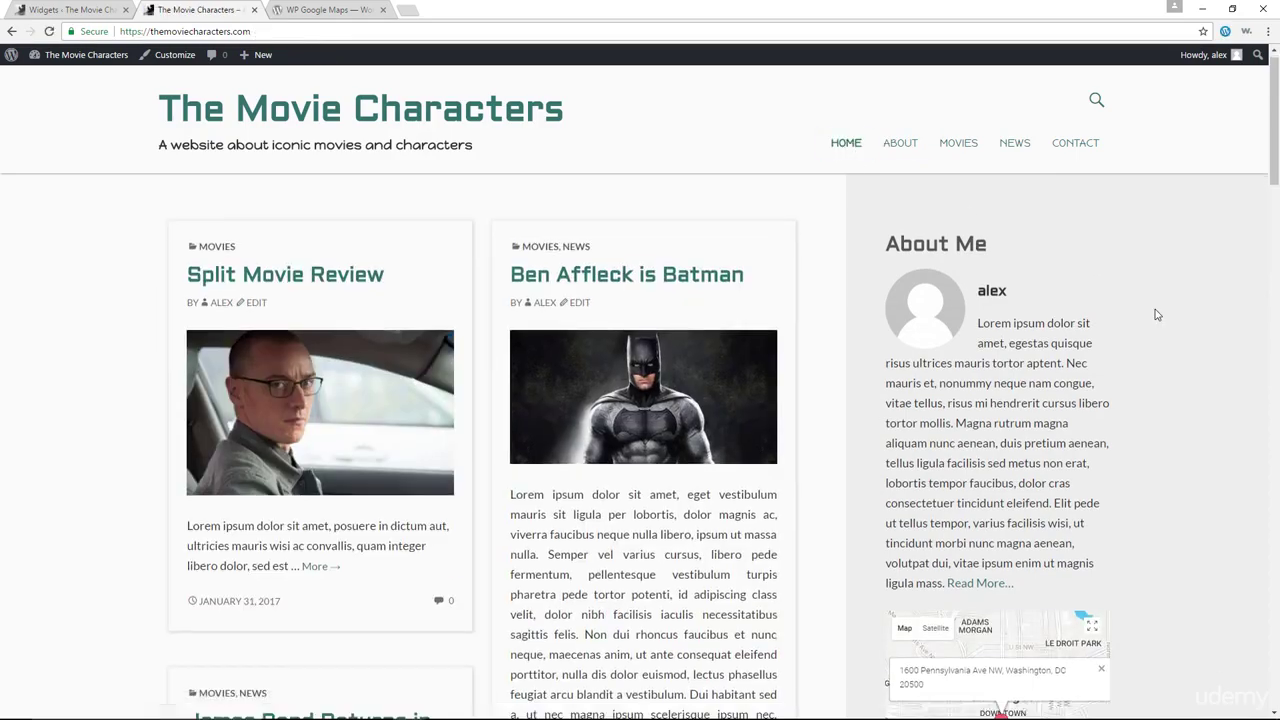
{"action": "scroll", "coordinate": [1154, 314], "scroll_direction": "down", "scroll_amount": 4}
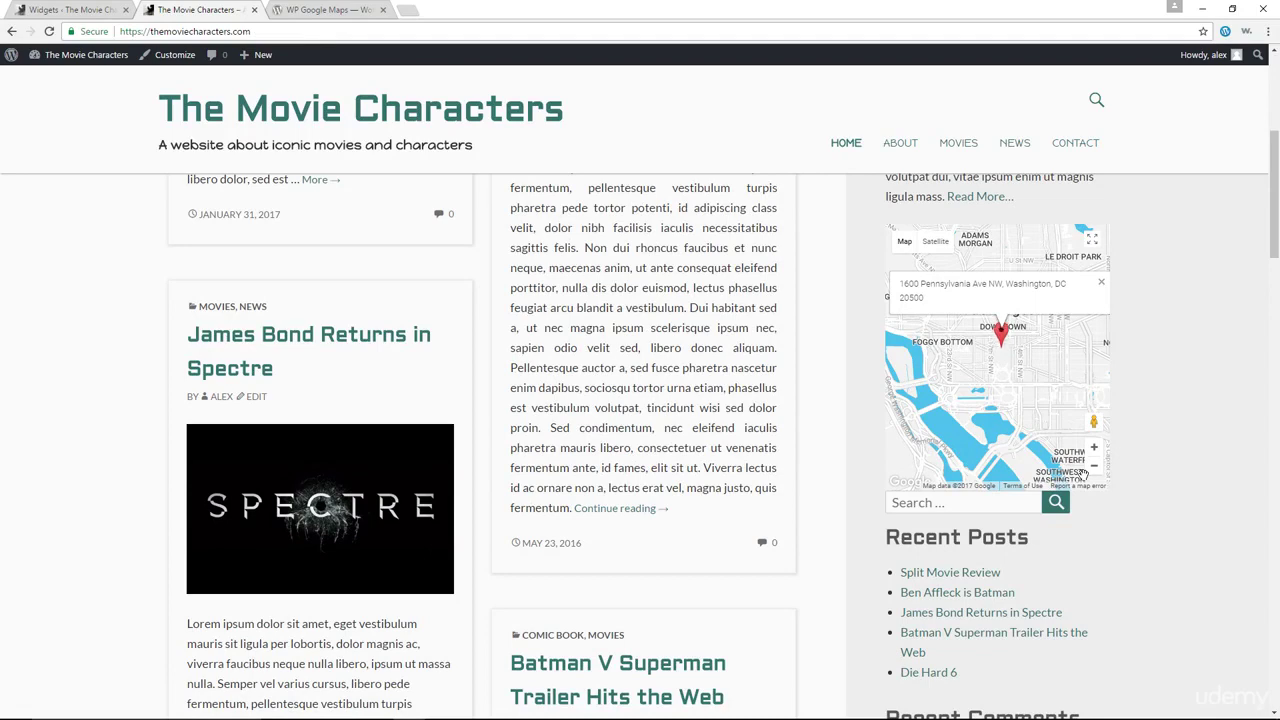
{"action": "scroll", "coordinate": [1090, 401], "scroll_direction": "up", "scroll_amount": 2}
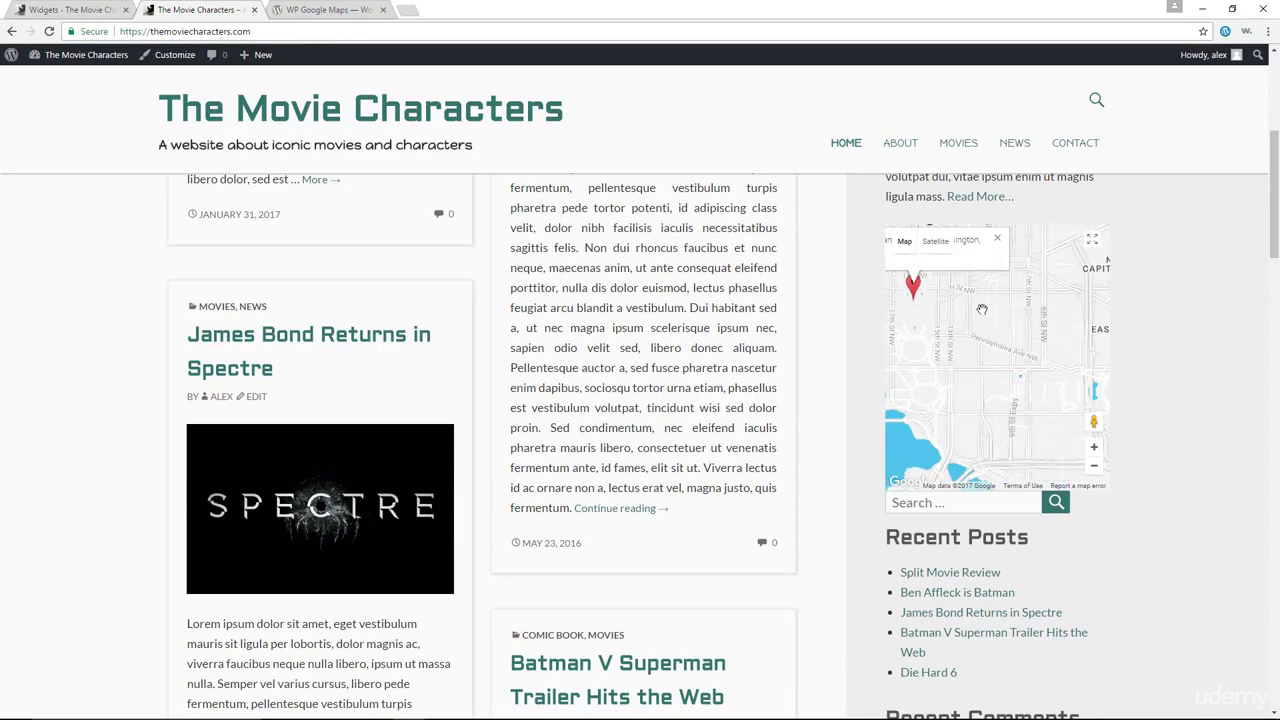
{"action": "scroll", "coordinate": [950, 320], "scroll_direction": "down", "scroll_amount": 1}
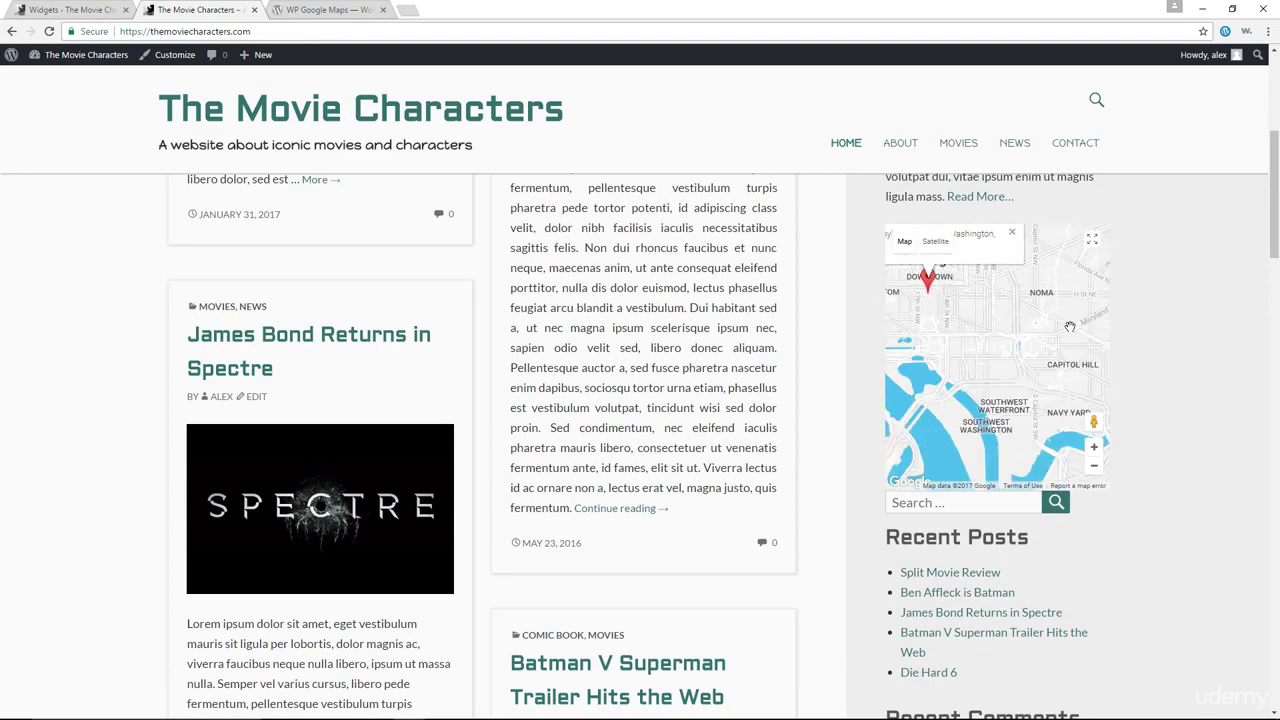
{"action": "scroll", "coordinate": [1152, 374], "scroll_direction": "up", "scroll_amount": 1}
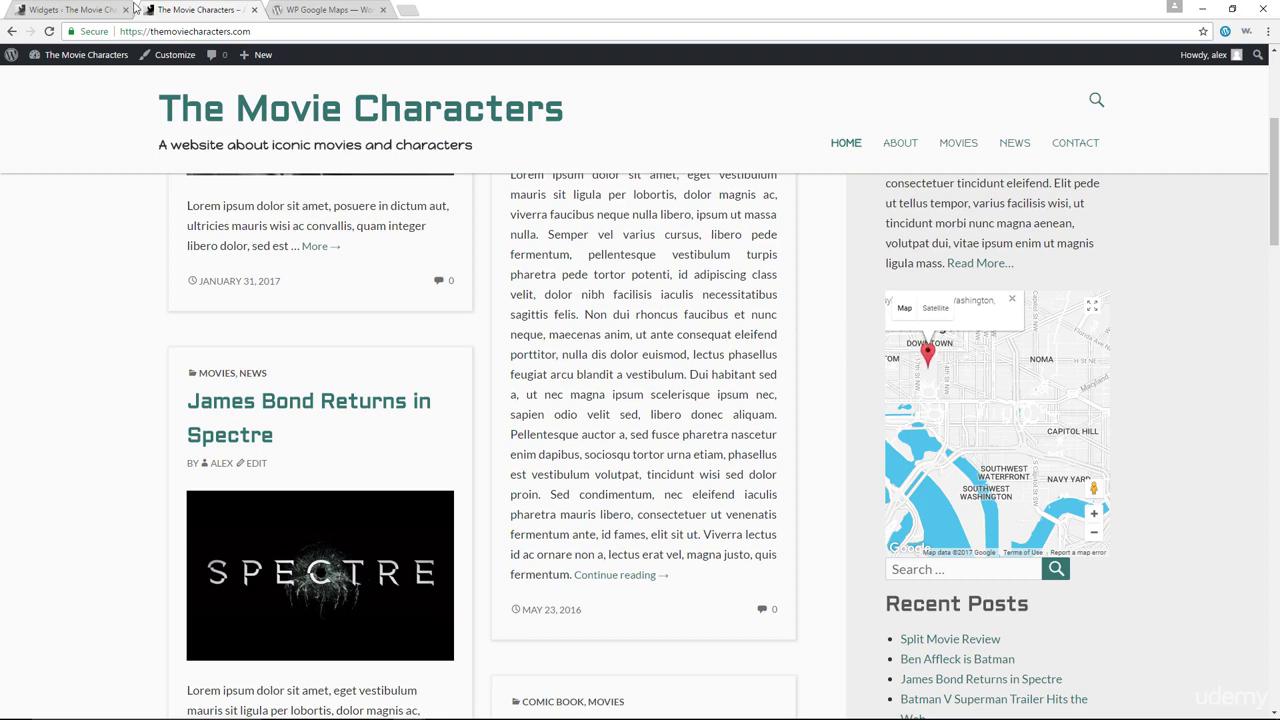
Return to the WordPress admin and open "My first map" for editing from the plugin's list of maps
{"action": "left_click", "coordinate": [90, 9]}
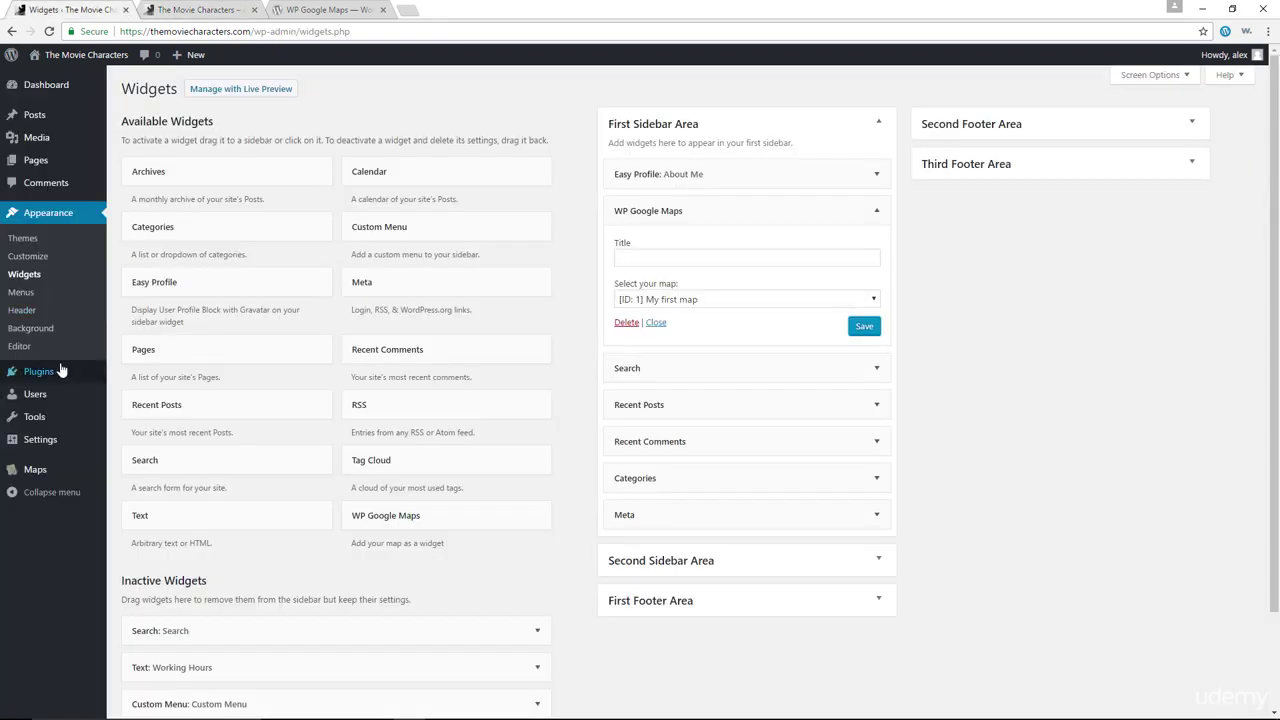
{"action": "mouse_move", "coordinate": [62, 472]}
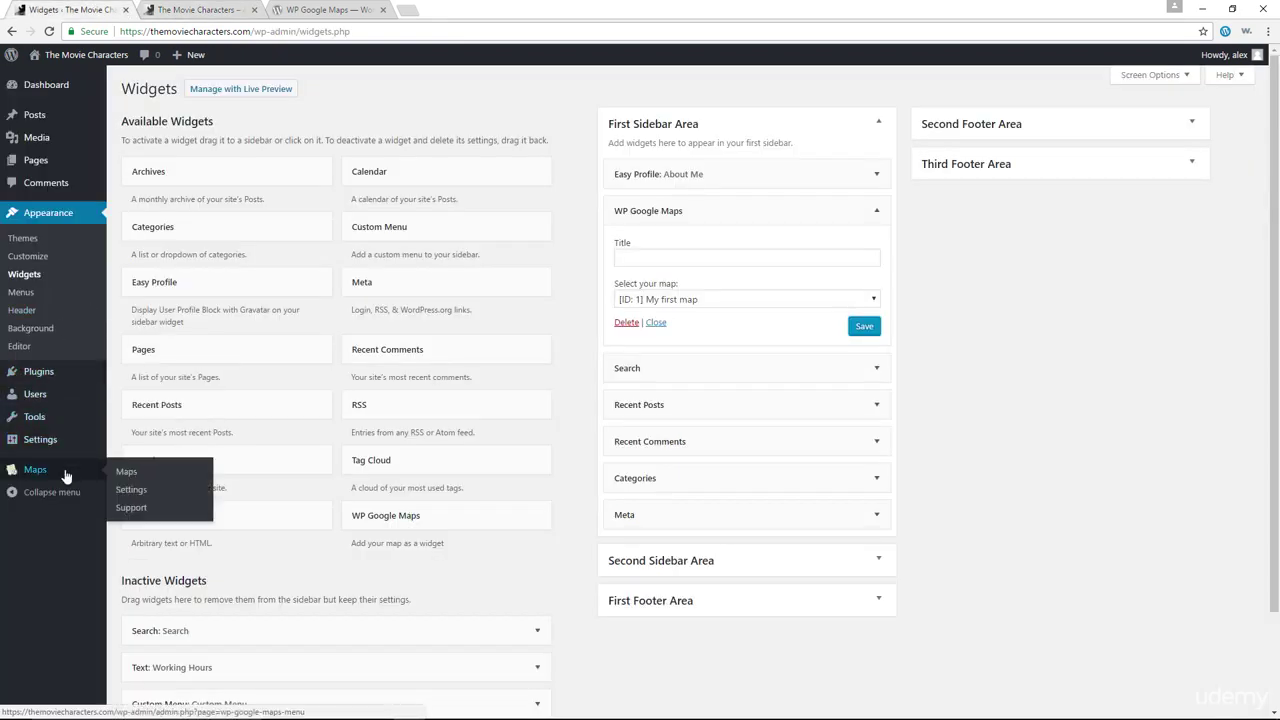
{"action": "left_click", "coordinate": [126, 476]}
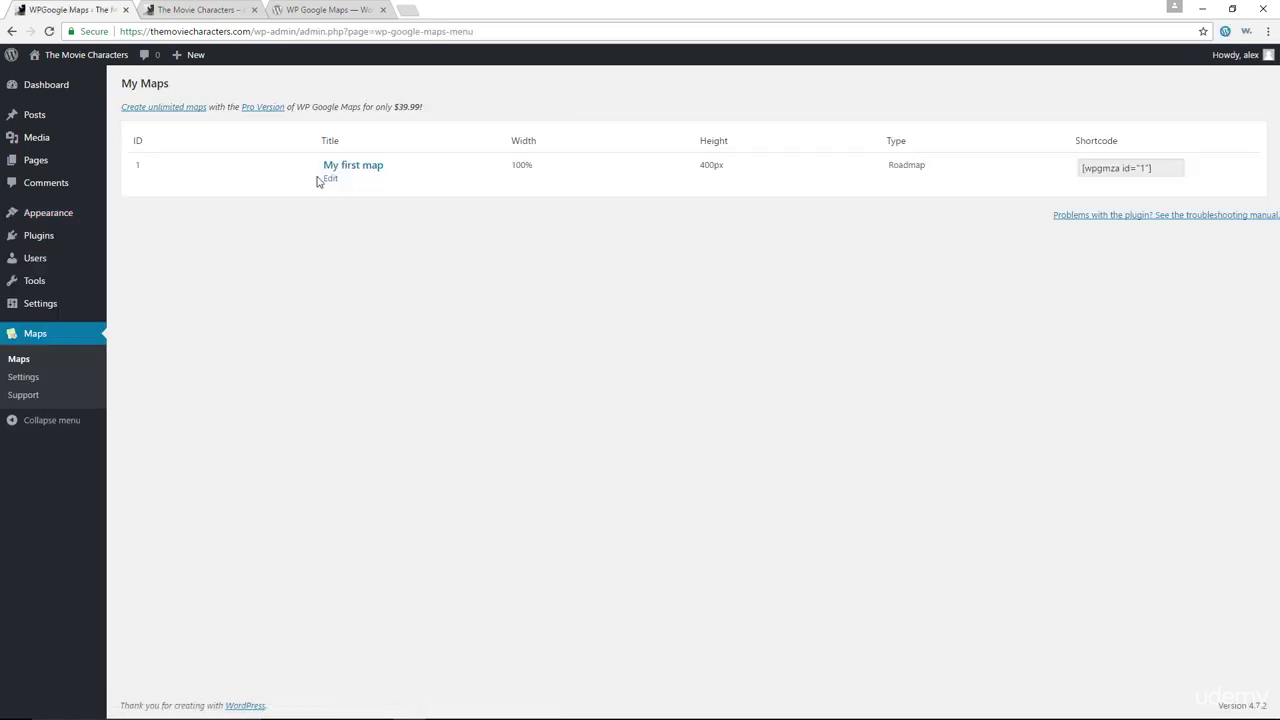
{"action": "left_click", "coordinate": [331, 178]}
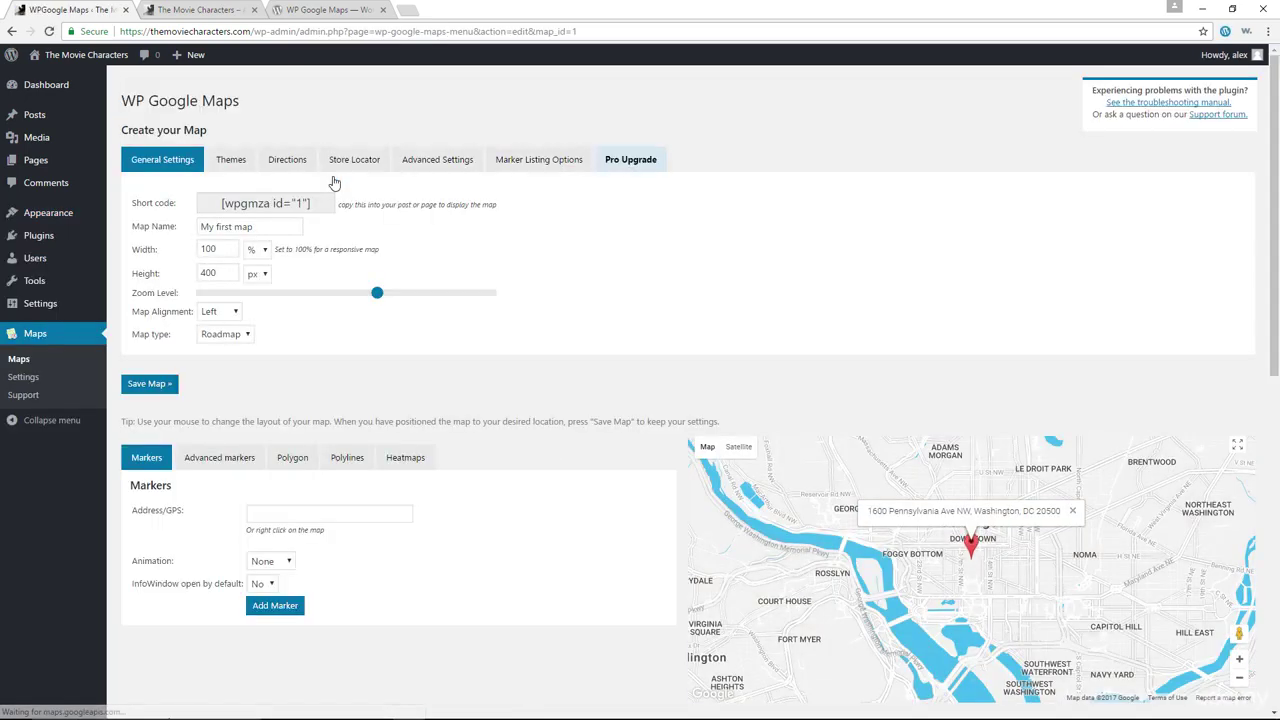
Enable the map's store locator, restrict it to United States, and show distances in miles
{"action": "left_click", "coordinate": [358, 163]}
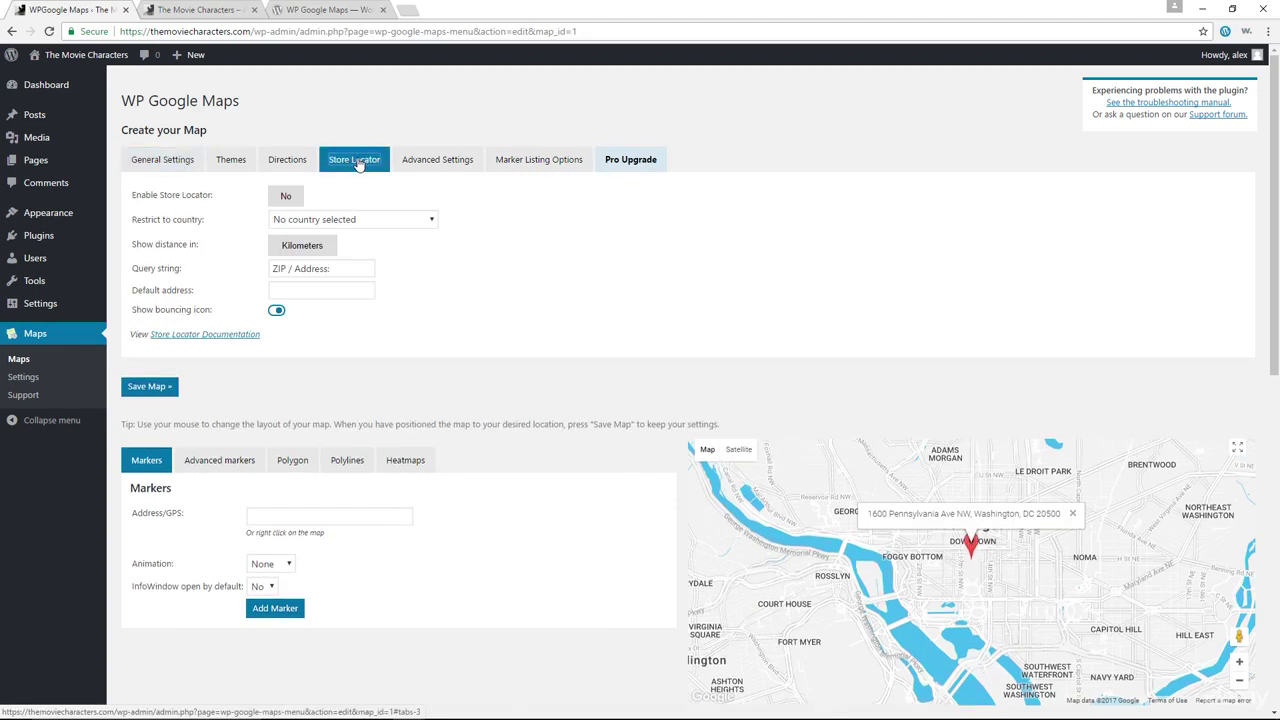
{"action": "left_click", "coordinate": [287, 197]}
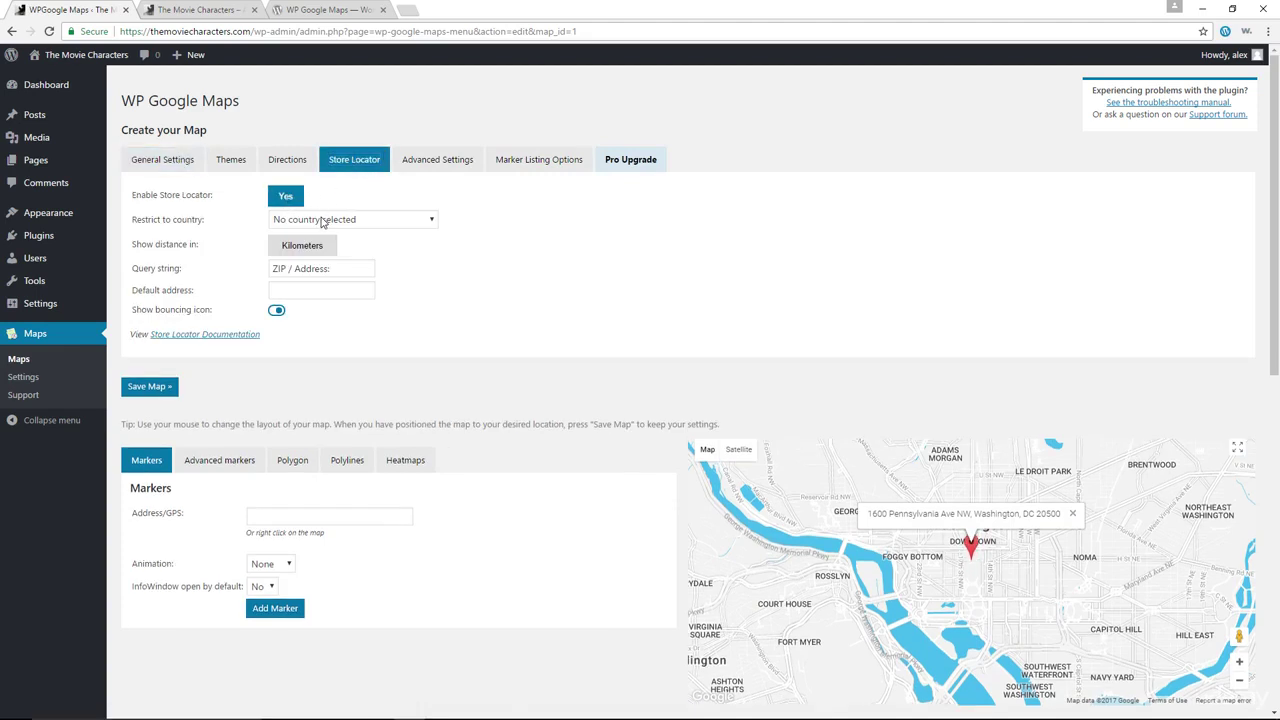
{"action": "left_click", "coordinate": [322, 222]}
{"action": "left_click_drag", "start_coordinate": [432, 252], "coordinate": [440, 486]}
{"action": "left_click", "coordinate": [310, 342]}
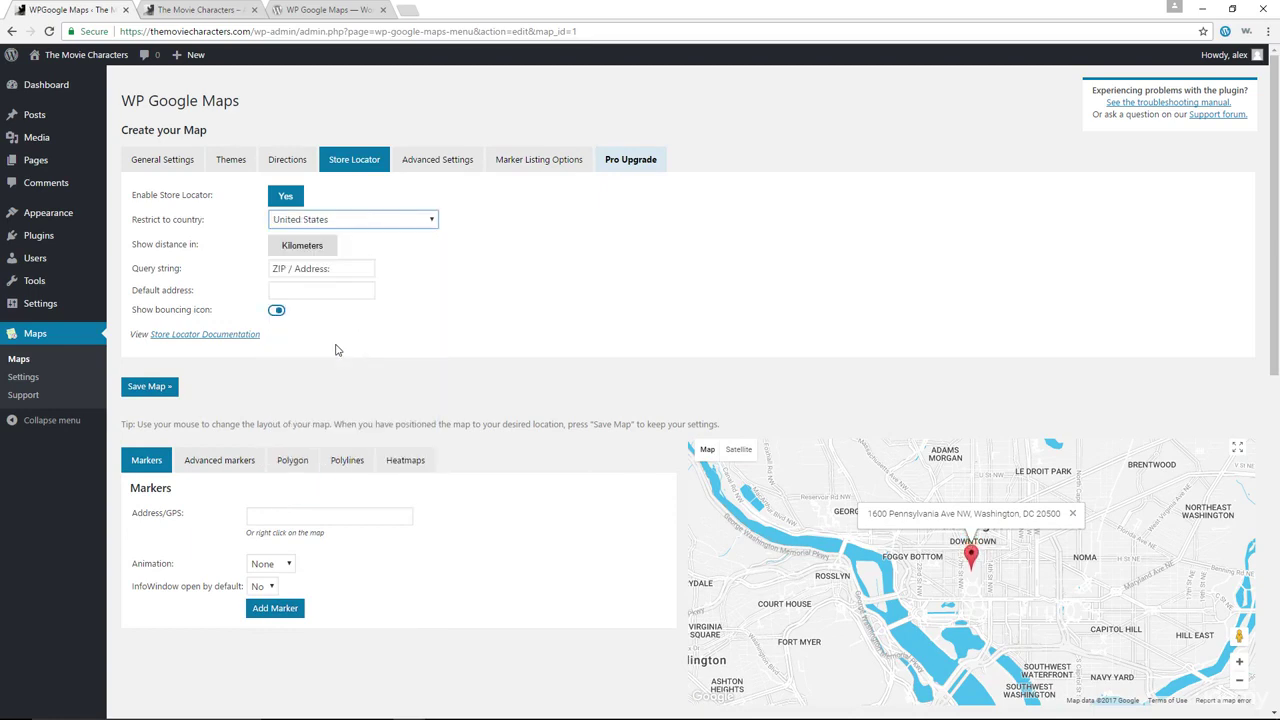
{"action": "left_click", "coordinate": [314, 250]}
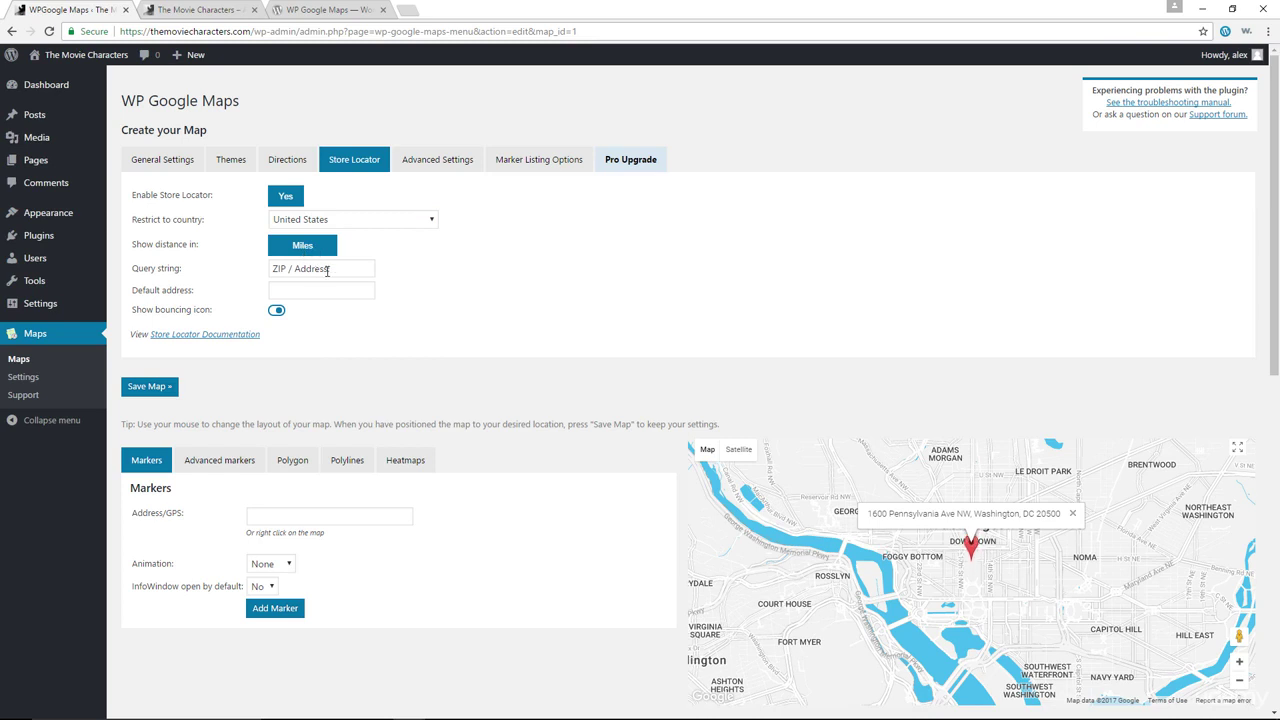
Fill in the store locator's default address with the suggested street address, use "ZIP / Address:" as the query string, and save the map
{"action": "left_click", "coordinate": [327, 270]}
{"action": "type", "text": ":"}
{"action": "left_click", "coordinate": [305, 291]}
{"action": "type", "text": "100"}
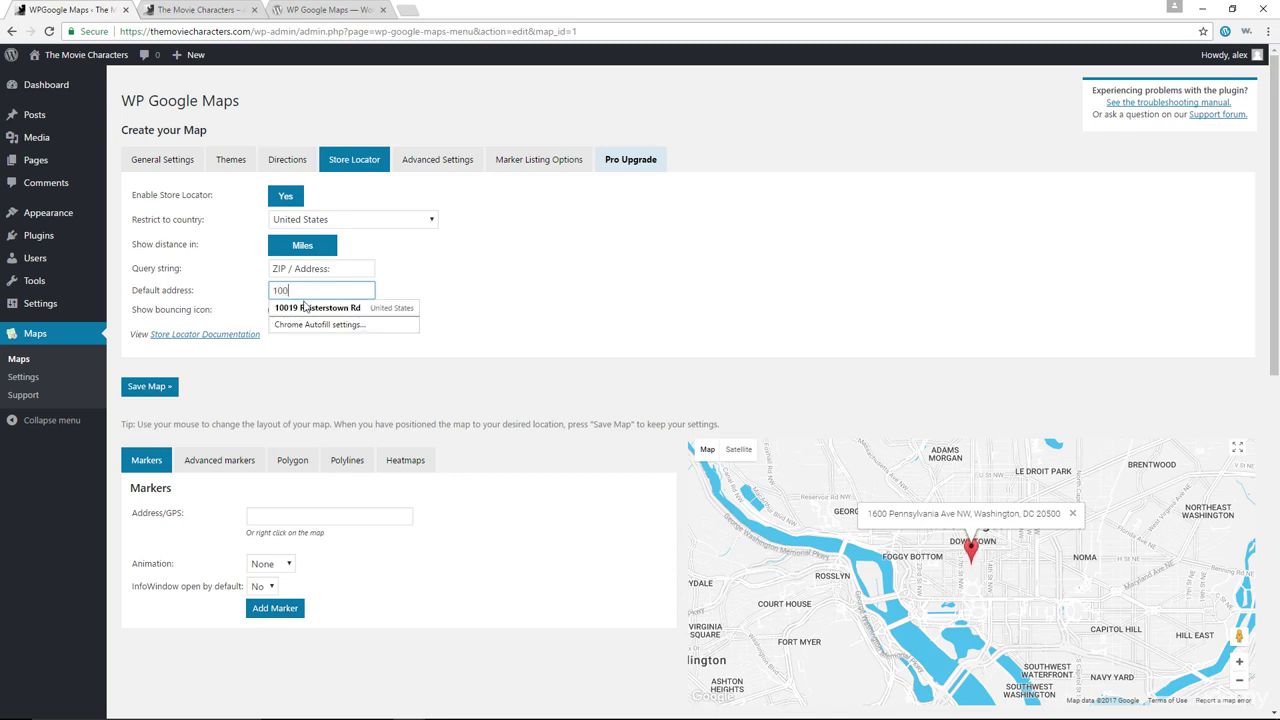
{"action": "left_click", "coordinate": [305, 308]}
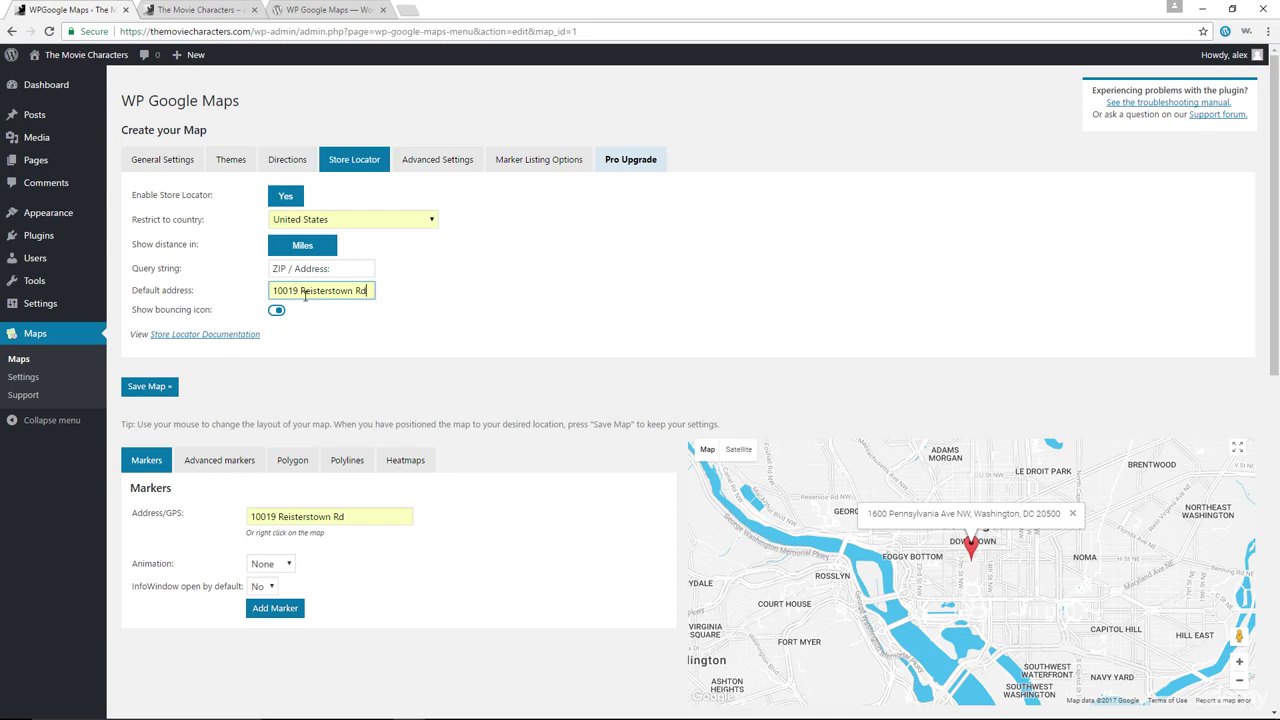
{"action": "scroll", "coordinate": [480, 314], "scroll_direction": "down", "scroll_amount": 1}
{"action": "left_click", "coordinate": [150, 320]}
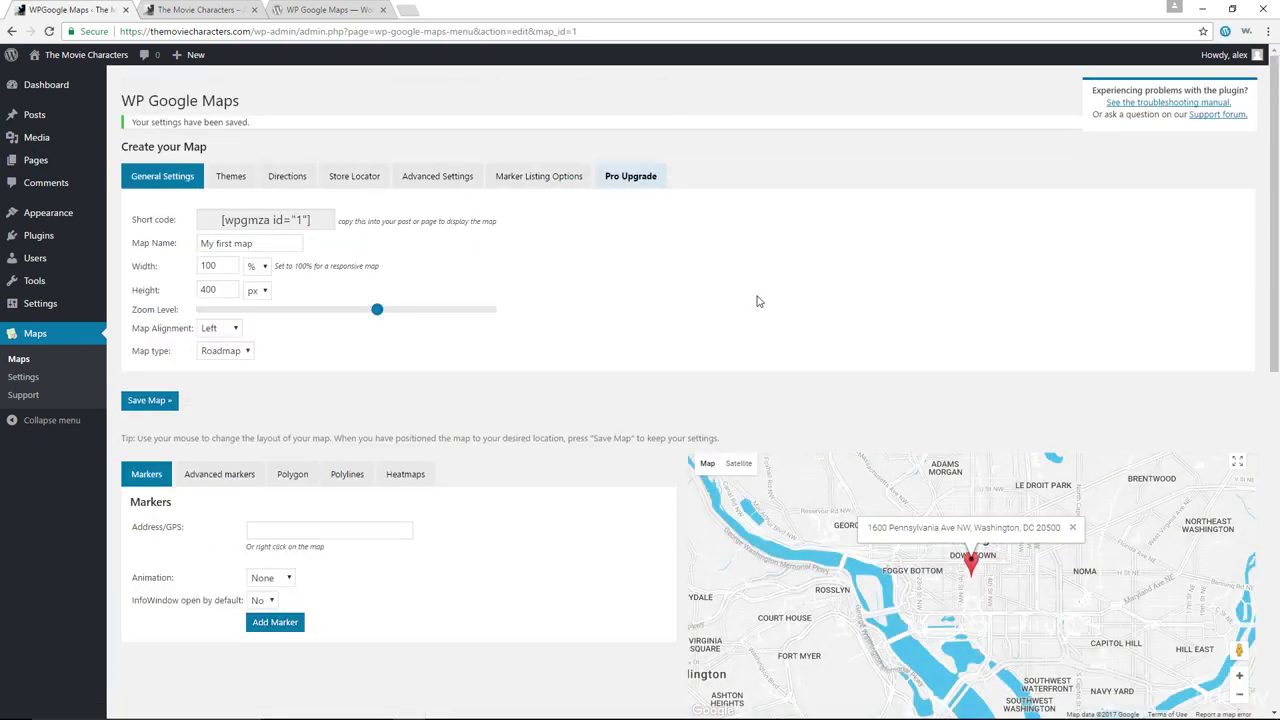
Reload the site's home page and examine the sidebar store locator's address field, radius options and map
{"action": "left_click", "coordinate": [196, 9]}
{"action": "left_click", "coordinate": [56, 34]}
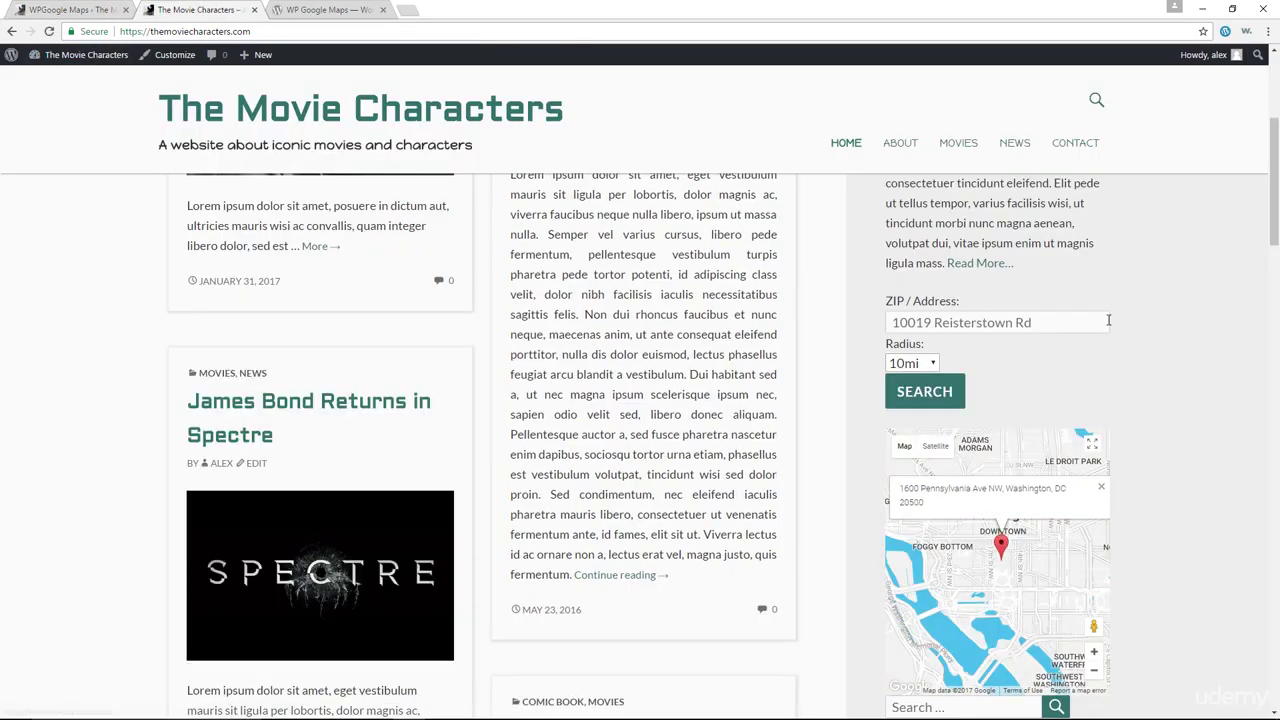
{"action": "left_click", "coordinate": [936, 322]}
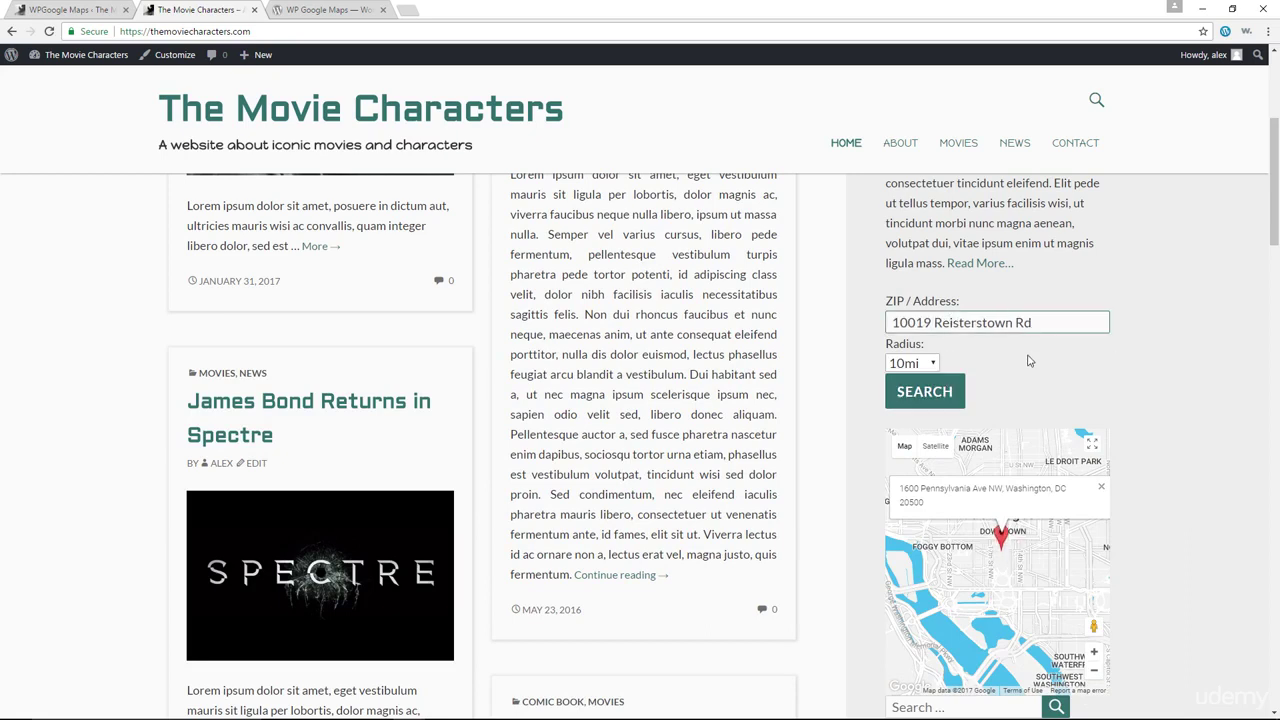
{"action": "left_click", "coordinate": [926, 364]}
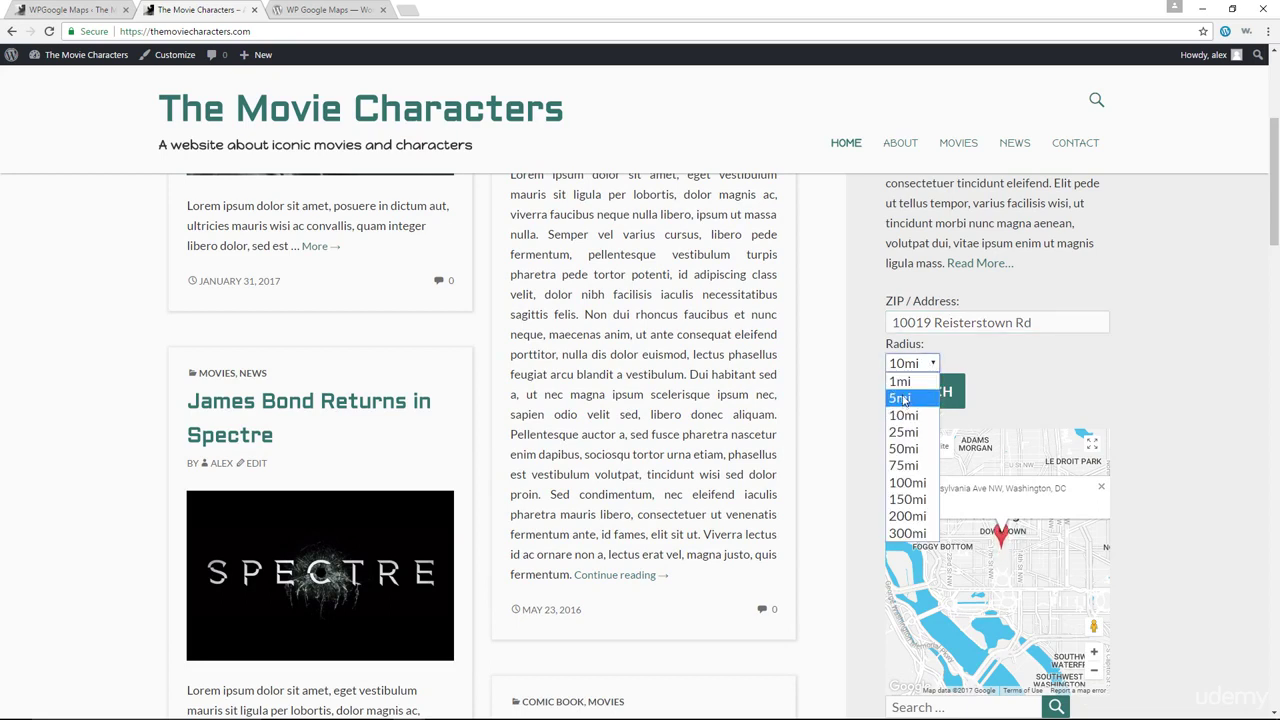
{"action": "left_click", "coordinate": [1145, 397]}
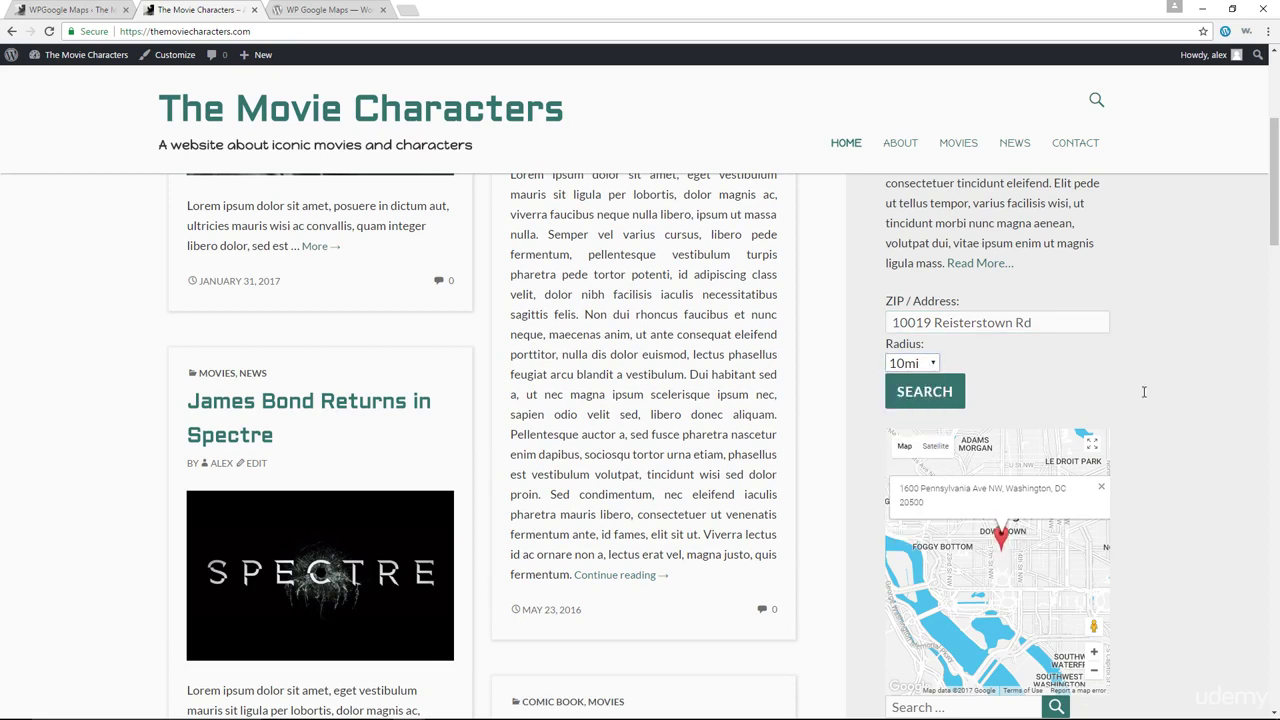
{"action": "scroll", "coordinate": [1145, 397], "scroll_direction": "down", "scroll_amount": 1}
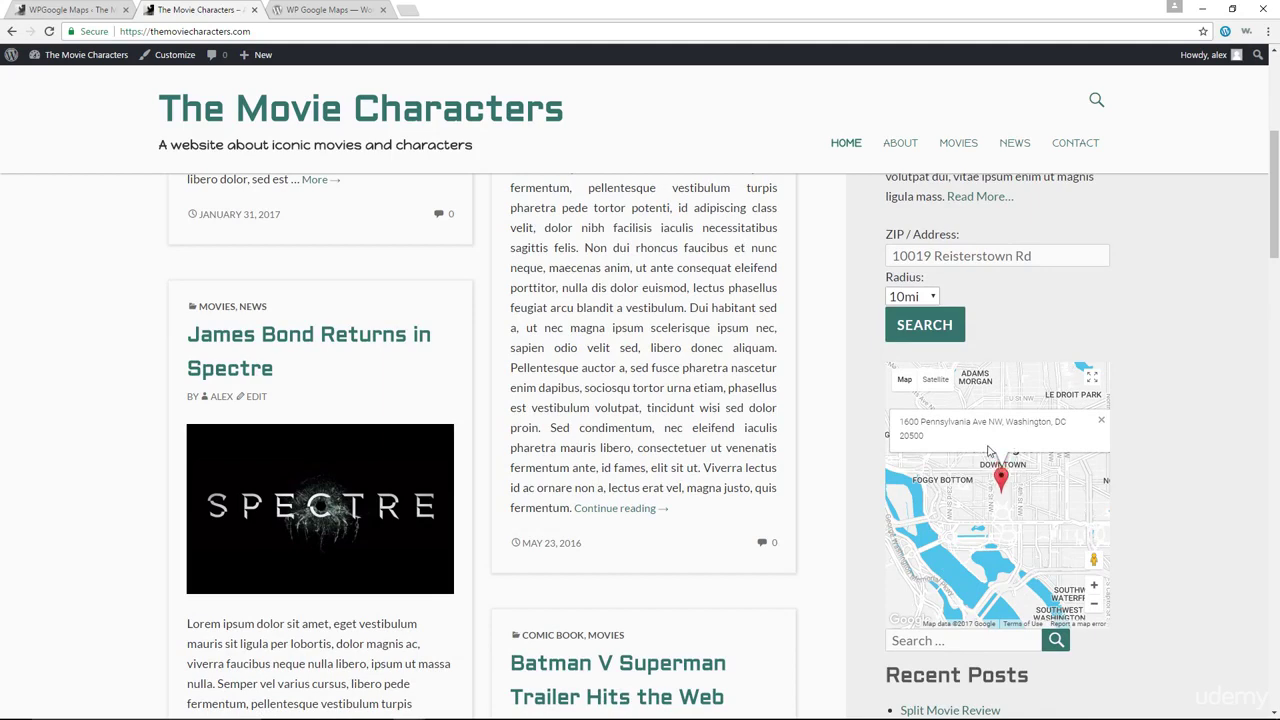
{"action": "scroll", "coordinate": [889, 339], "scroll_direction": "up", "scroll_amount": 1}
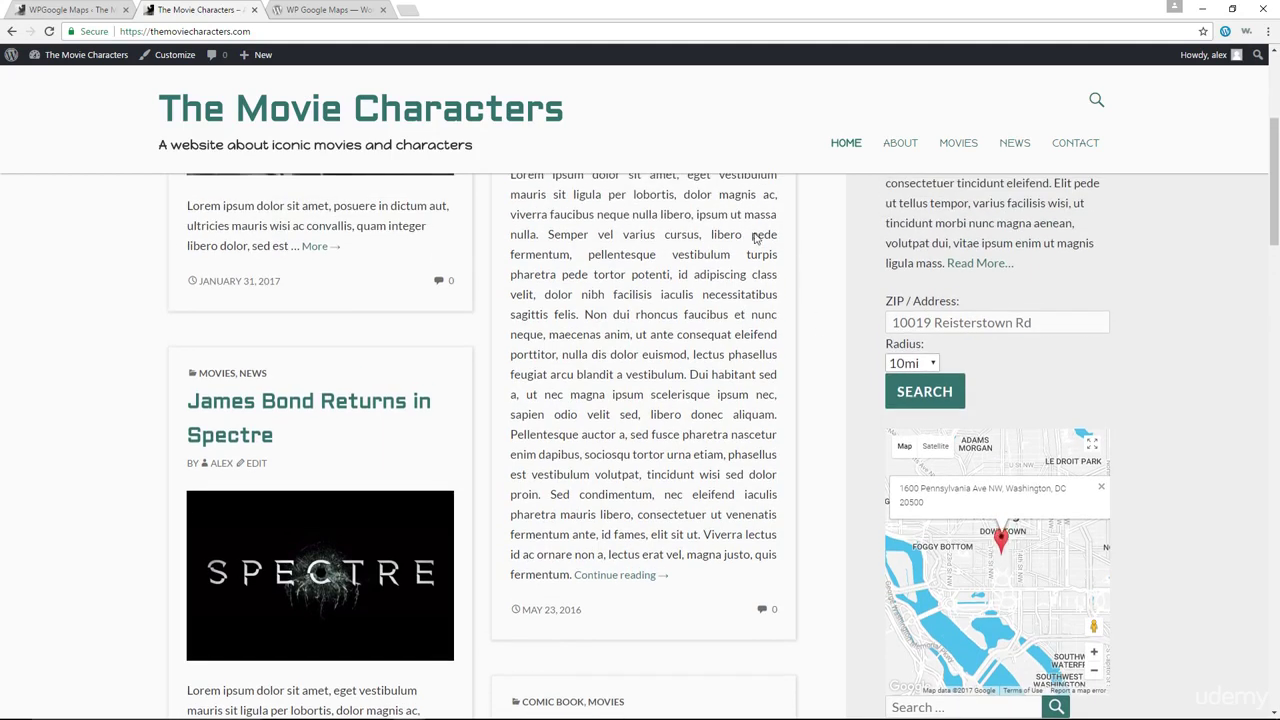
Open the list of all pages in a new tab and view the Google Maps Location page with its store locator
{"action": "left_click", "coordinate": [112, 9]}
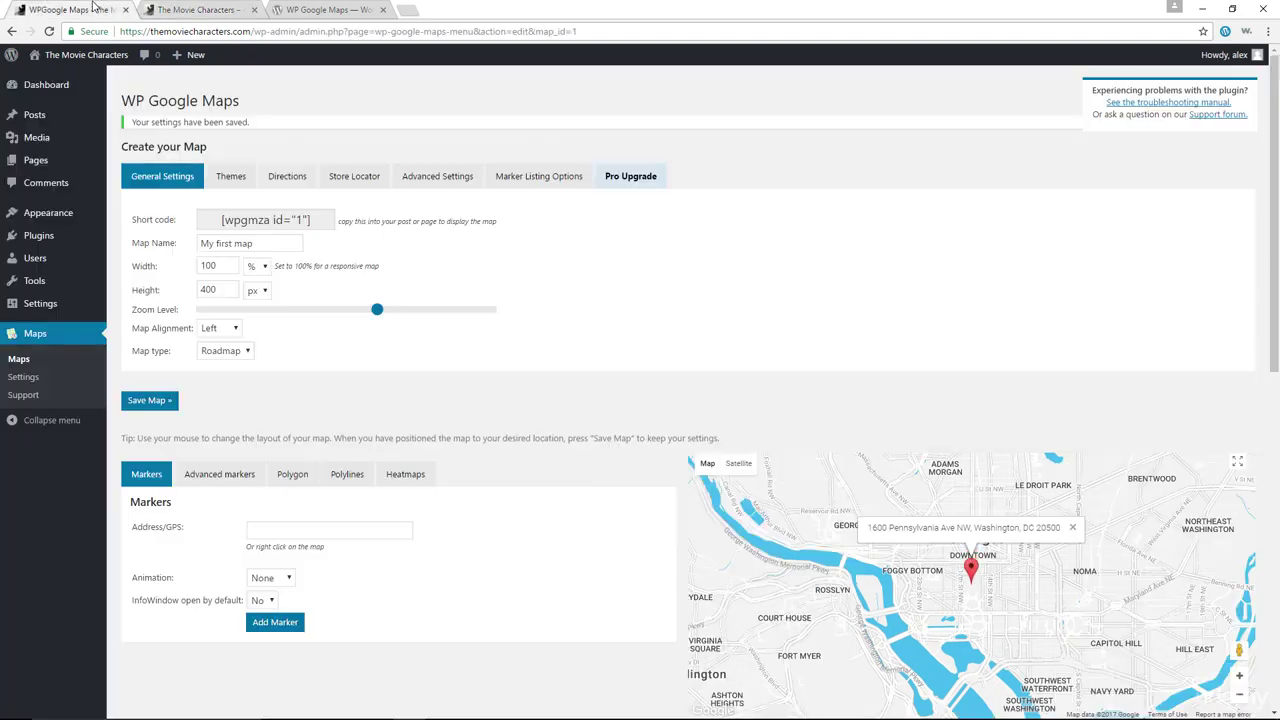
{"action": "mouse_move", "coordinate": [72, 166]}
{"action": "right_click", "coordinate": [124, 163]}
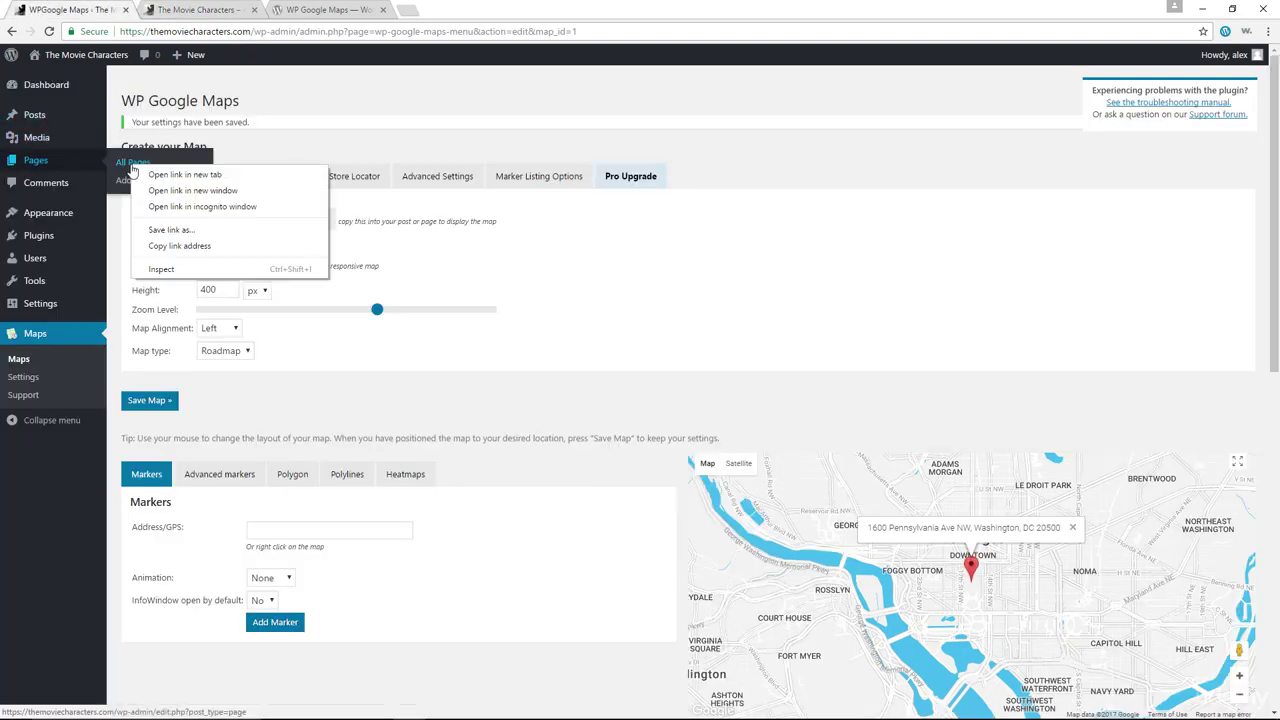
{"action": "left_click", "coordinate": [150, 176]}
{"action": "left_click", "coordinate": [336, 9]}
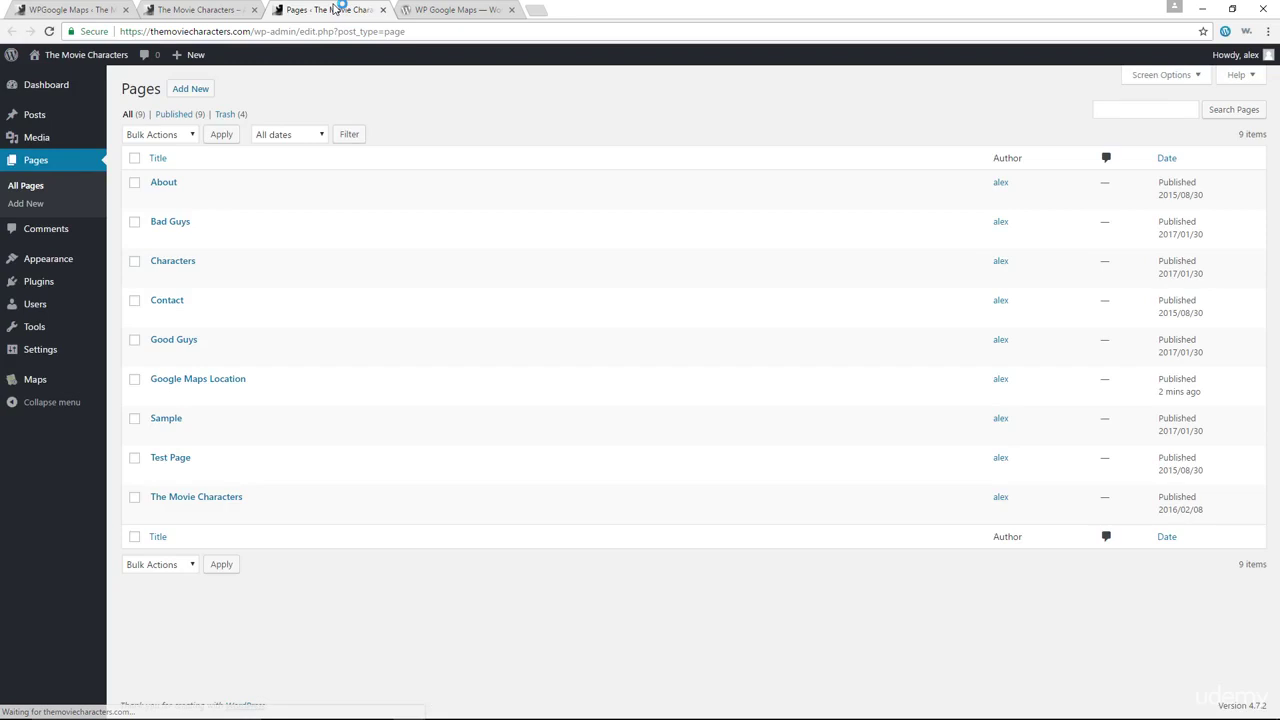
{"action": "mouse_move", "coordinate": [251, 396]}
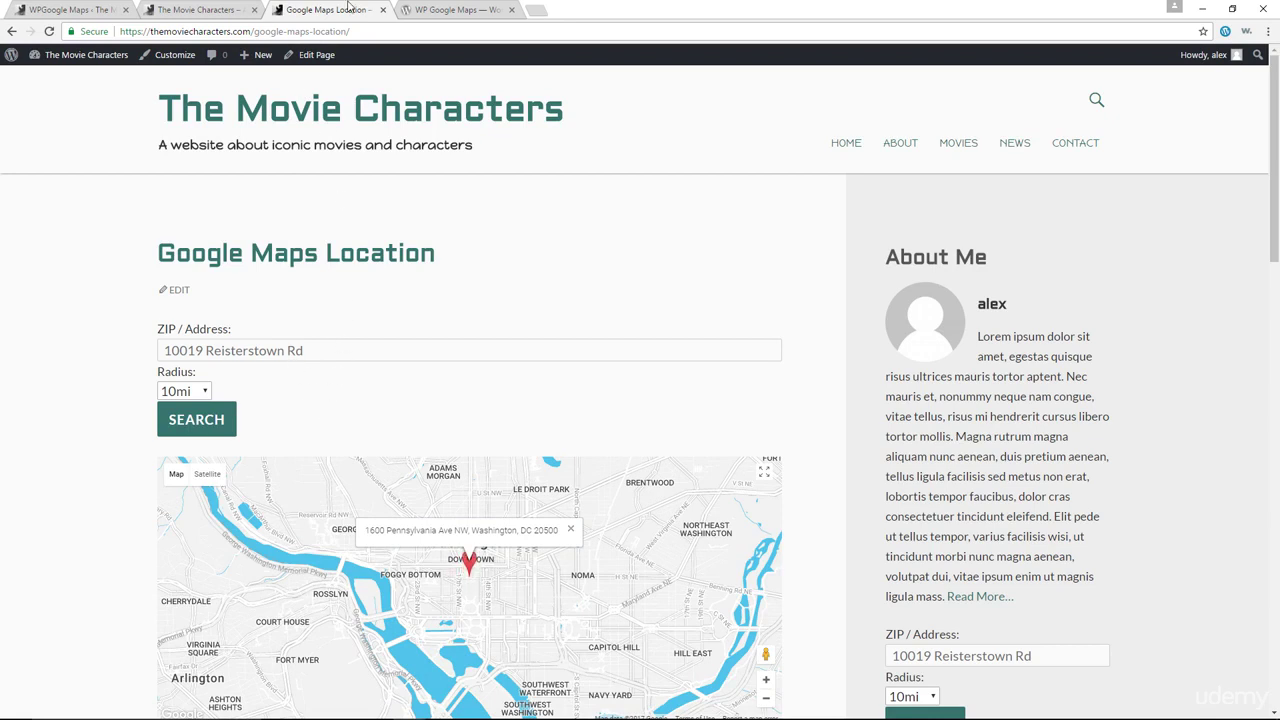
Switch to the WP Google Maps page in the WordPress.org Plugin Directory and review the plugin's description
{"action": "left_click", "coordinate": [456, 9]}
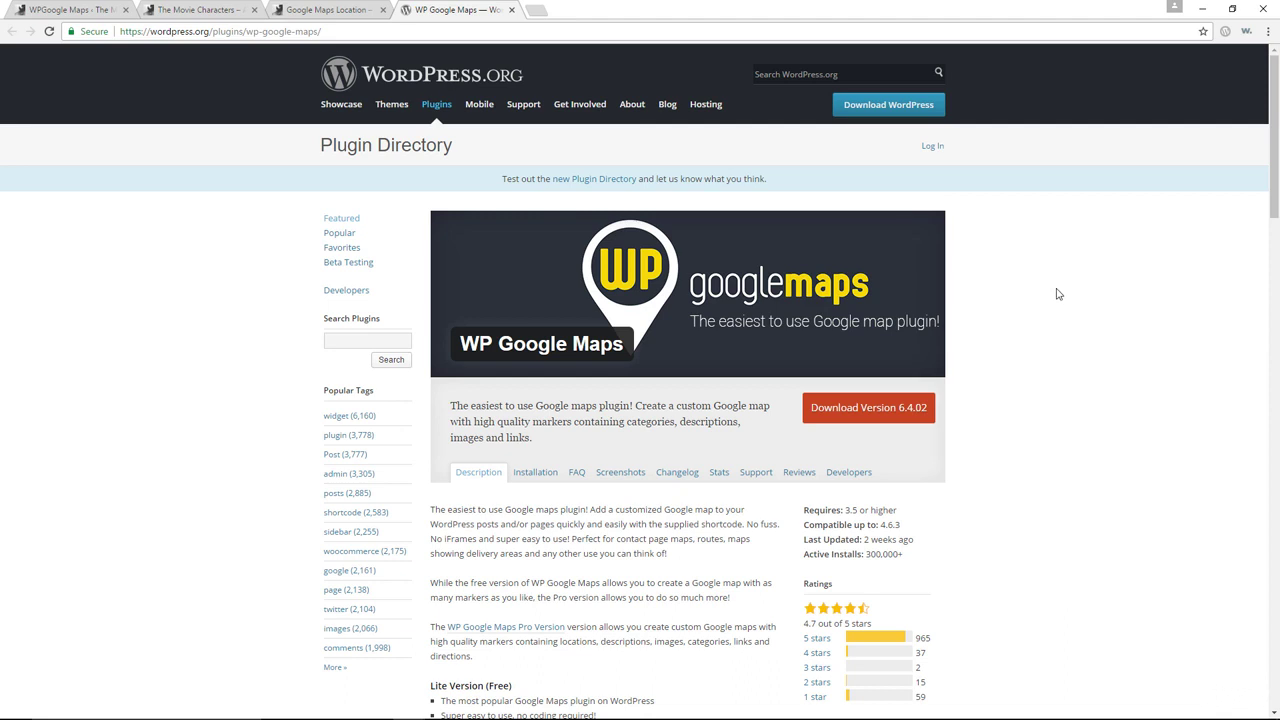
{"action": "scroll", "coordinate": [1058, 294], "scroll_direction": "down", "scroll_amount": 1}
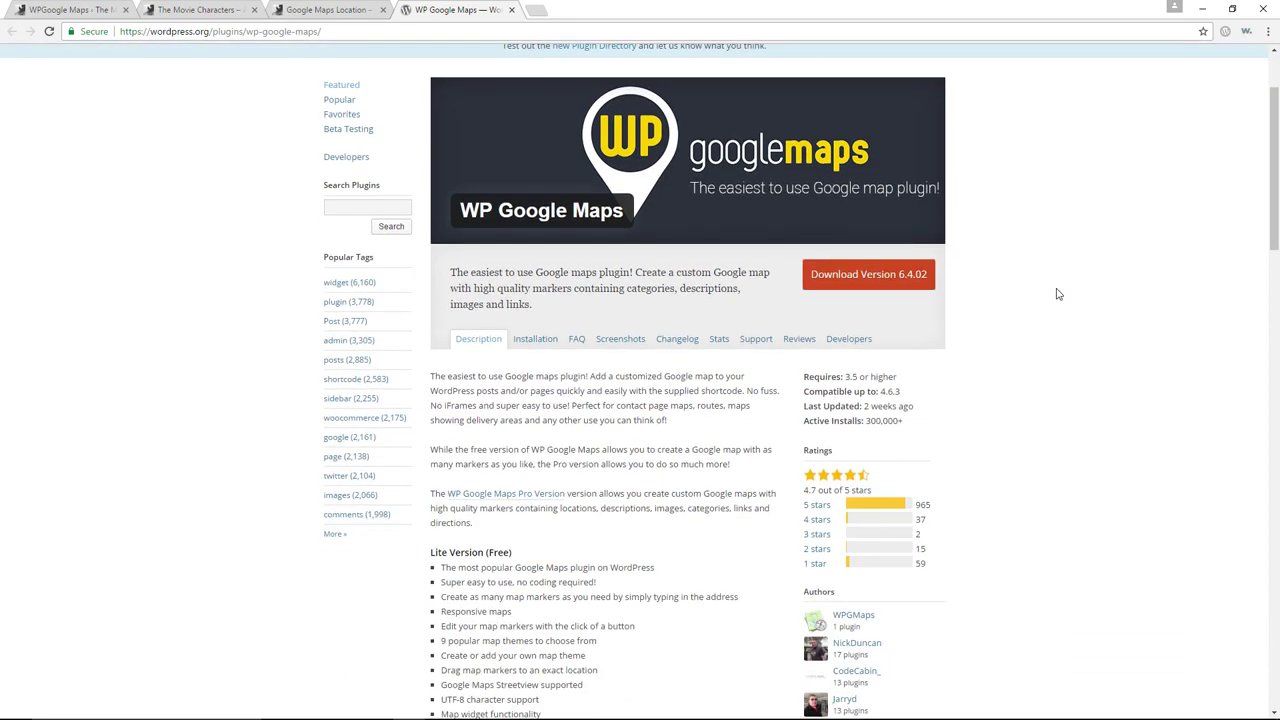